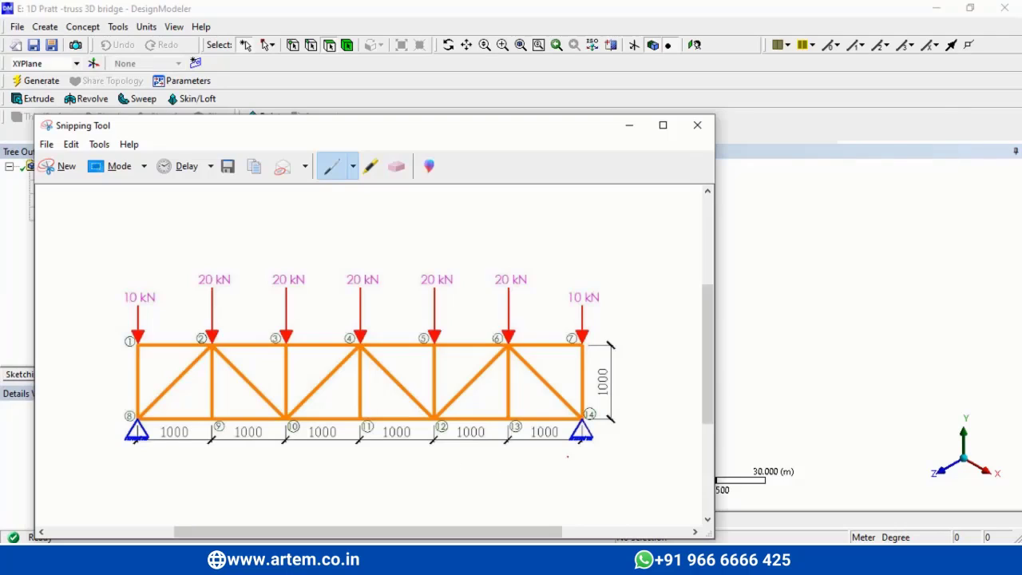
Put away the truss reference drawing, display the plane axes and face the XY plane squarely
{"action": "left_click_drag", "start_coordinate": [584, 455], "coordinate": [652, 418]}
{"action": "left_click", "coordinate": [629, 126]}
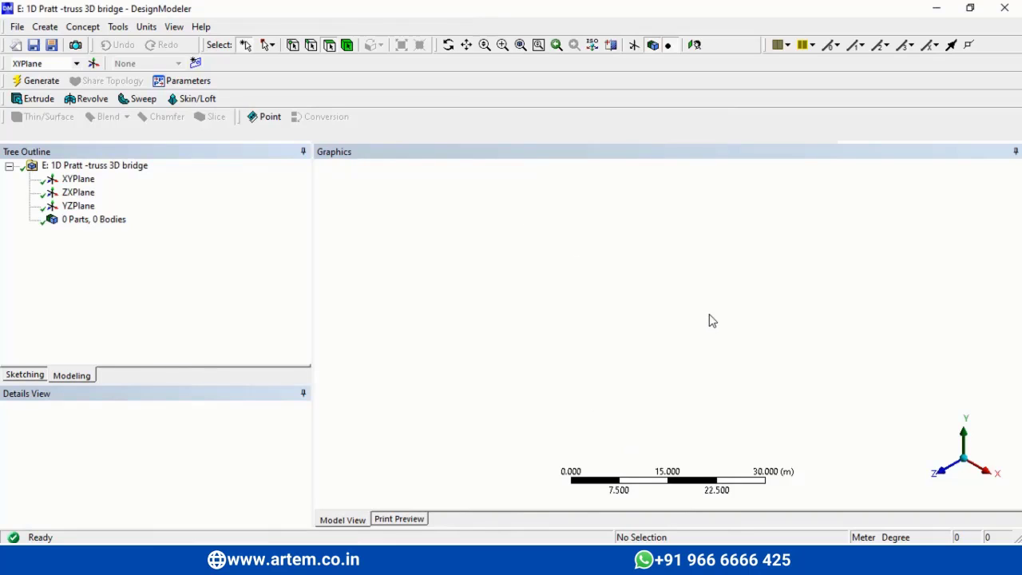
{"action": "scroll", "coordinate": [712, 320], "scroll_direction": "up", "scroll_amount": 5}
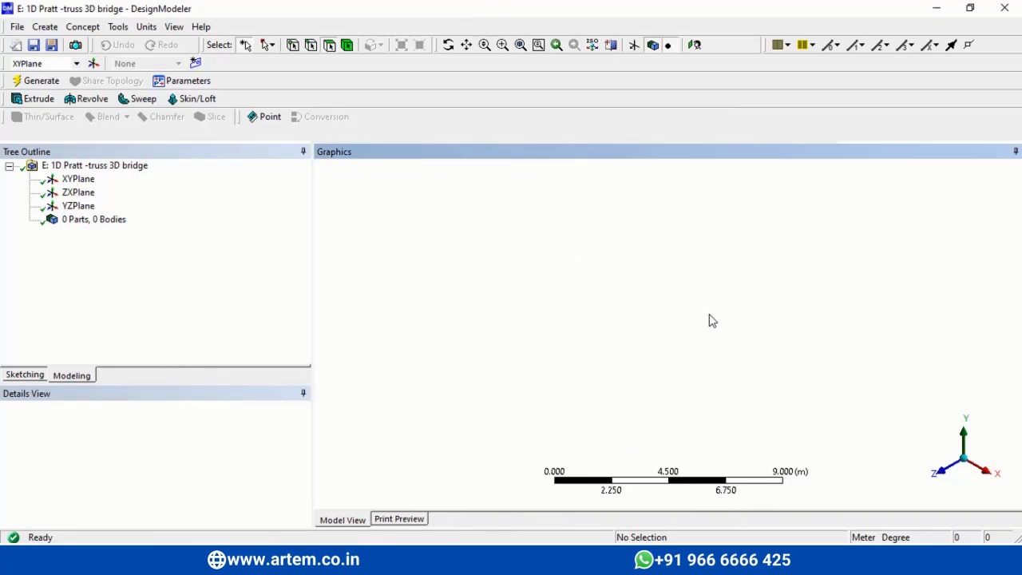
{"action": "left_click", "coordinate": [634, 45]}
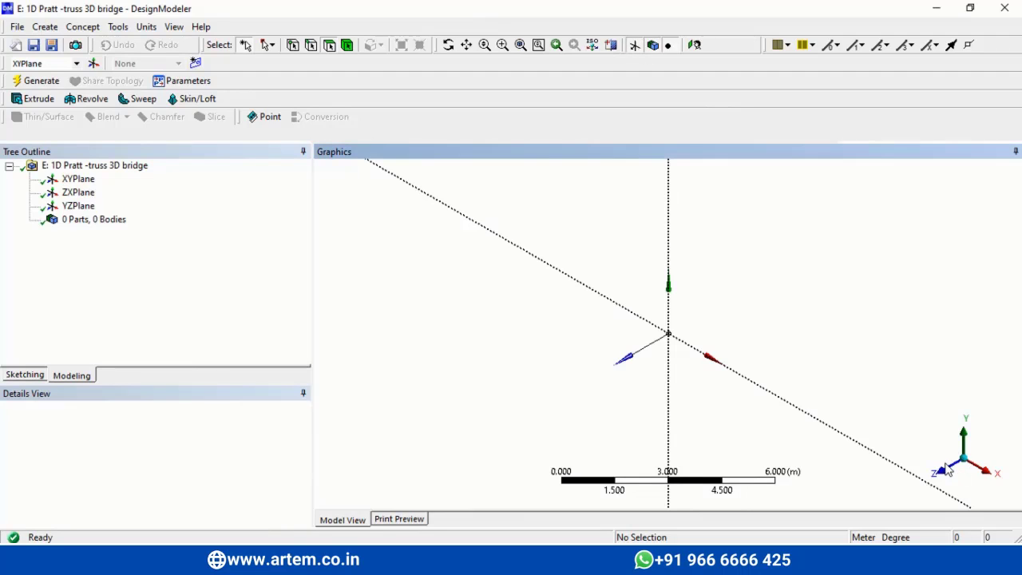
{"action": "left_click", "coordinate": [946, 471]}
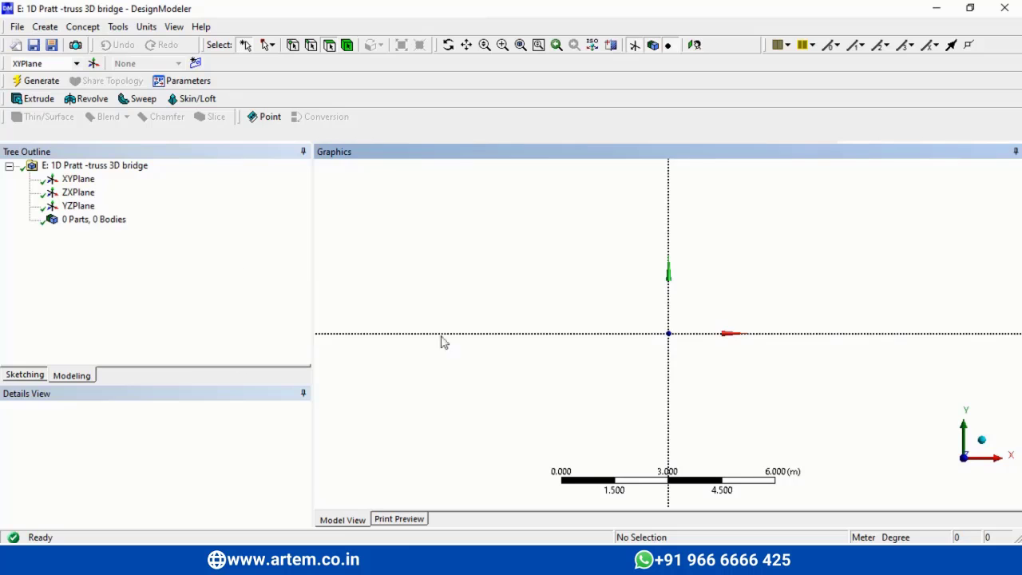
Start sketching on the XY plane with the Line tool
{"action": "left_click", "coordinate": [78, 179]}
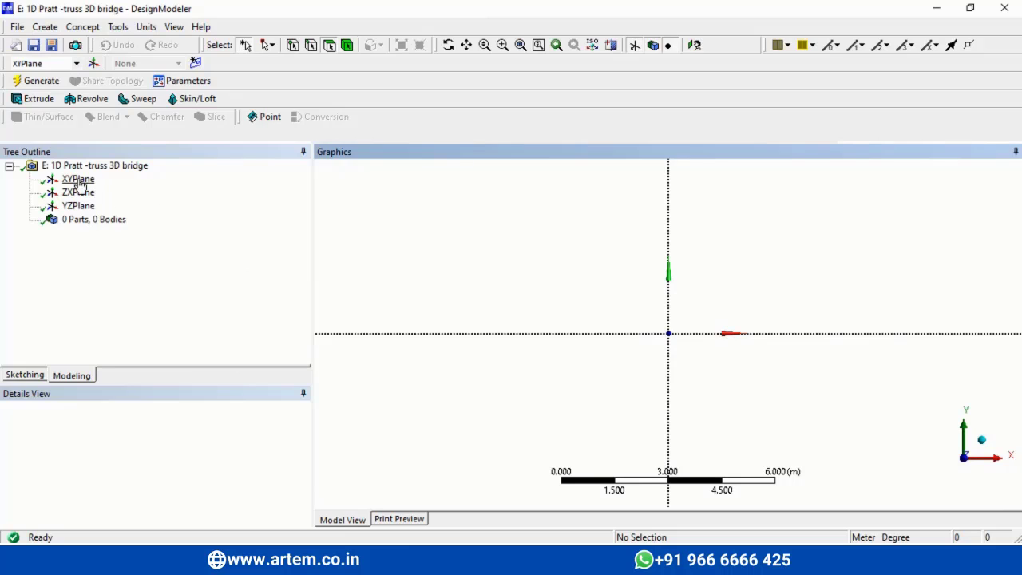
{"action": "left_click", "coordinate": [30, 375]}
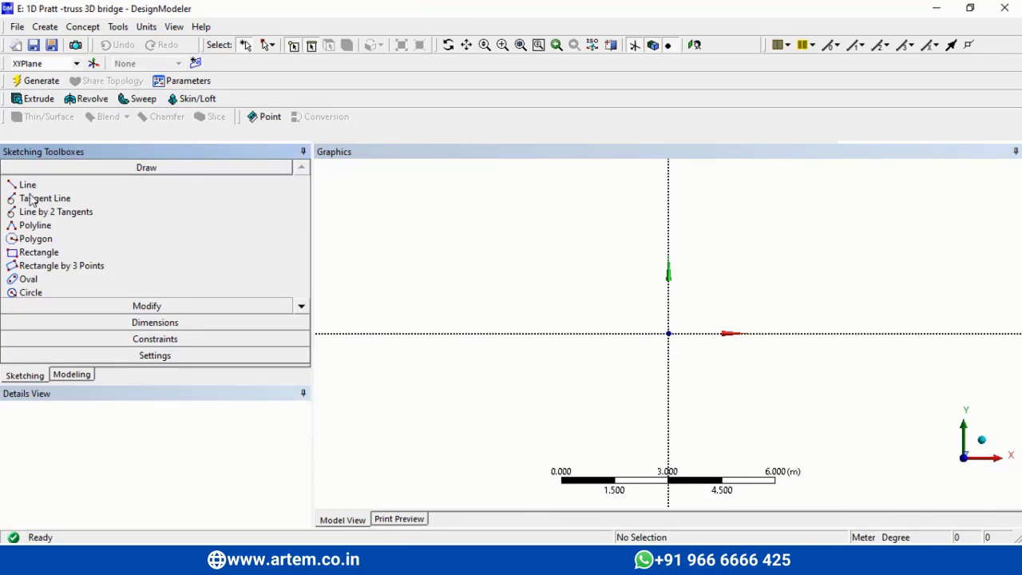
{"action": "left_click", "coordinate": [35, 227]}
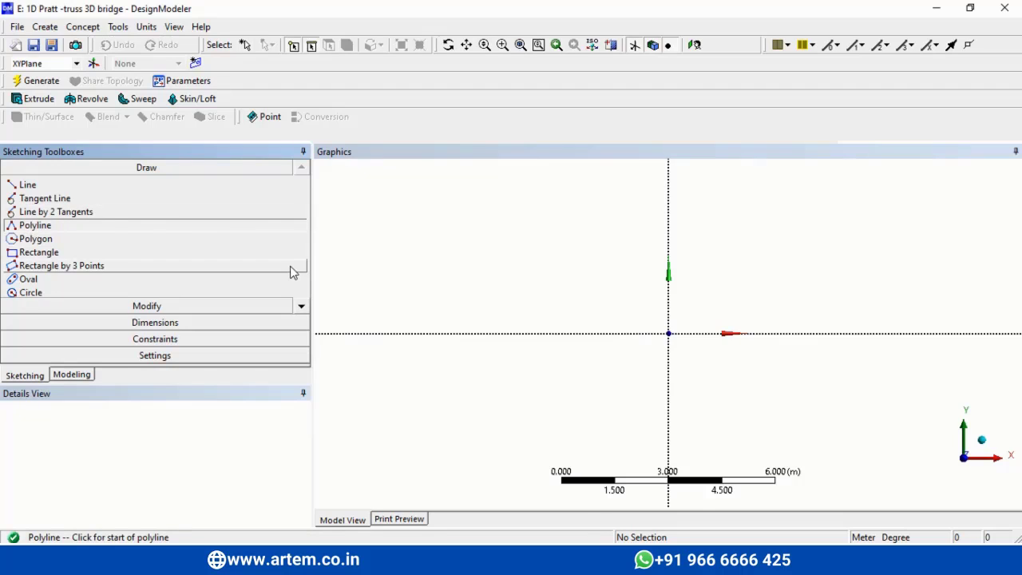
{"action": "left_click", "coordinate": [56, 186]}
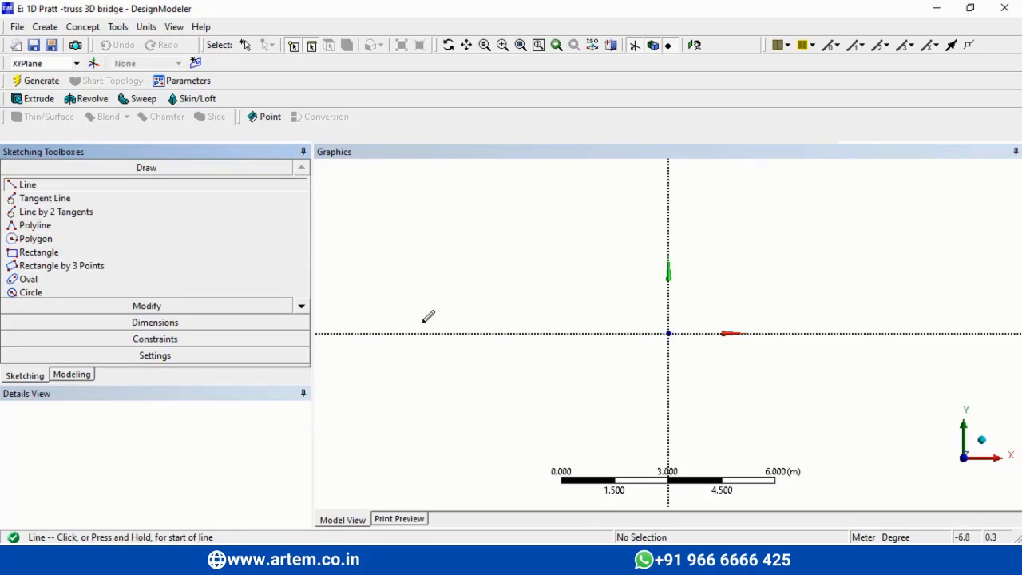
{"action": "left_click", "coordinate": [399, 333]}
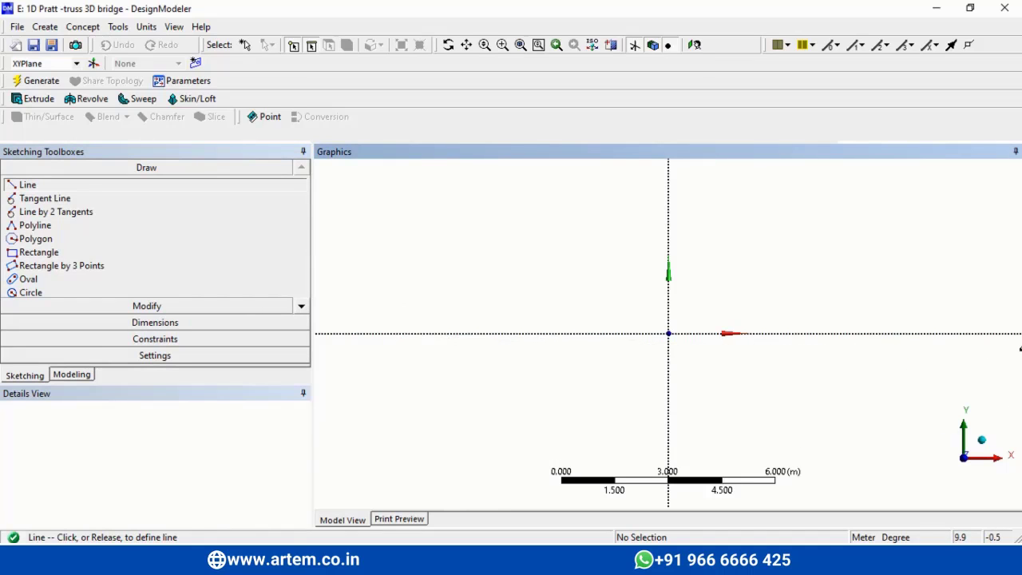
{"action": "left_click", "coordinate": [976, 332]}
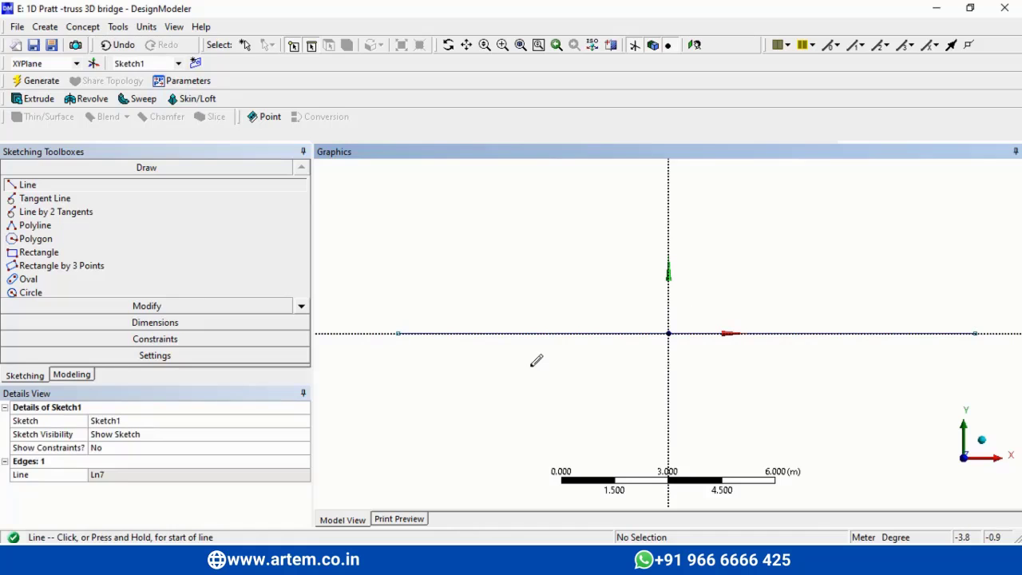
{"action": "key", "text": "ctrl+z"}
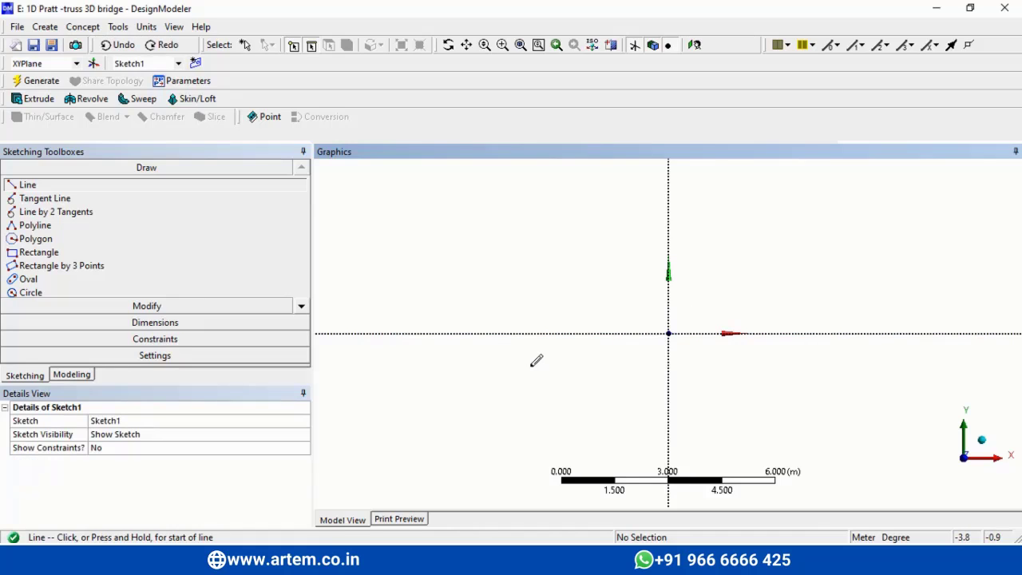
Draw a line about 16 m long along the X axis across the origin and split it at five points into six segments
{"action": "left_click", "coordinate": [375, 330]}
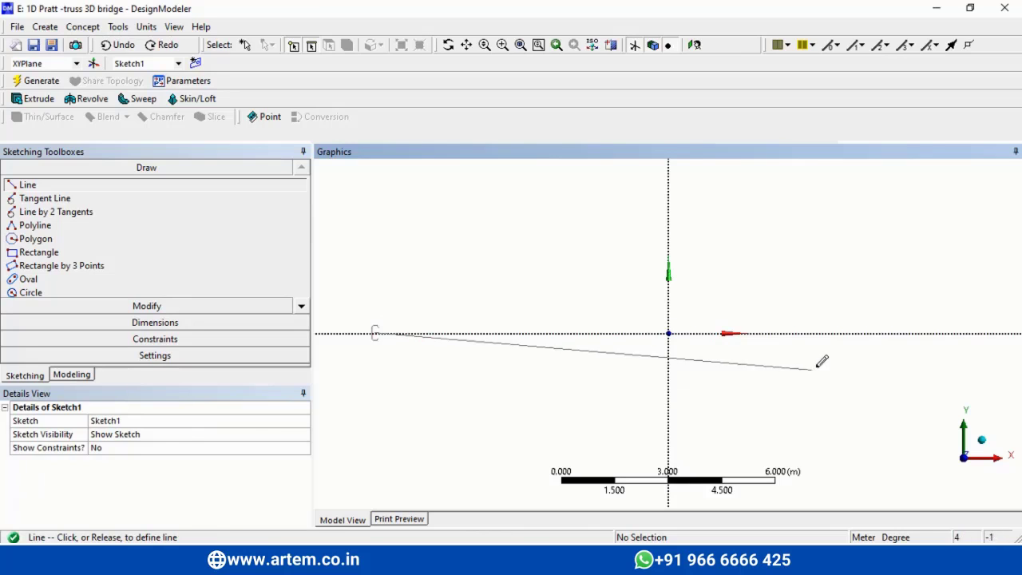
{"action": "left_click", "coordinate": [948, 332]}
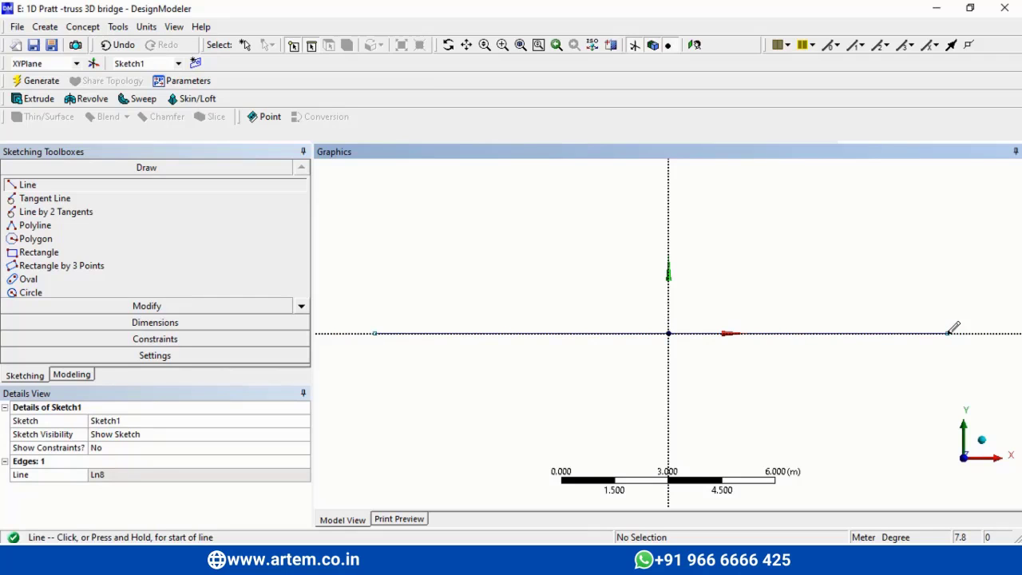
{"action": "left_click", "coordinate": [211, 305]}
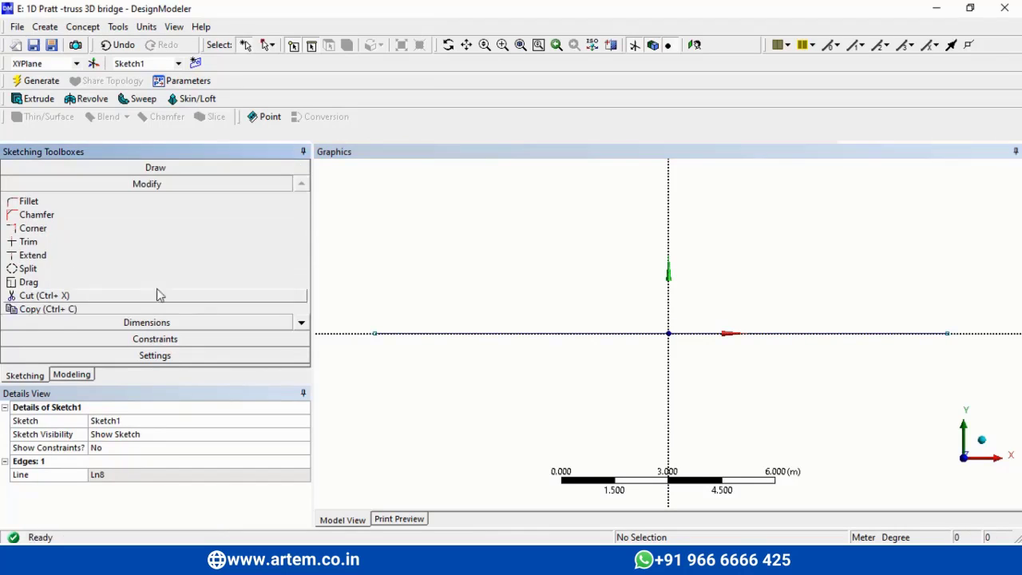
{"action": "left_click", "coordinate": [44, 269]}
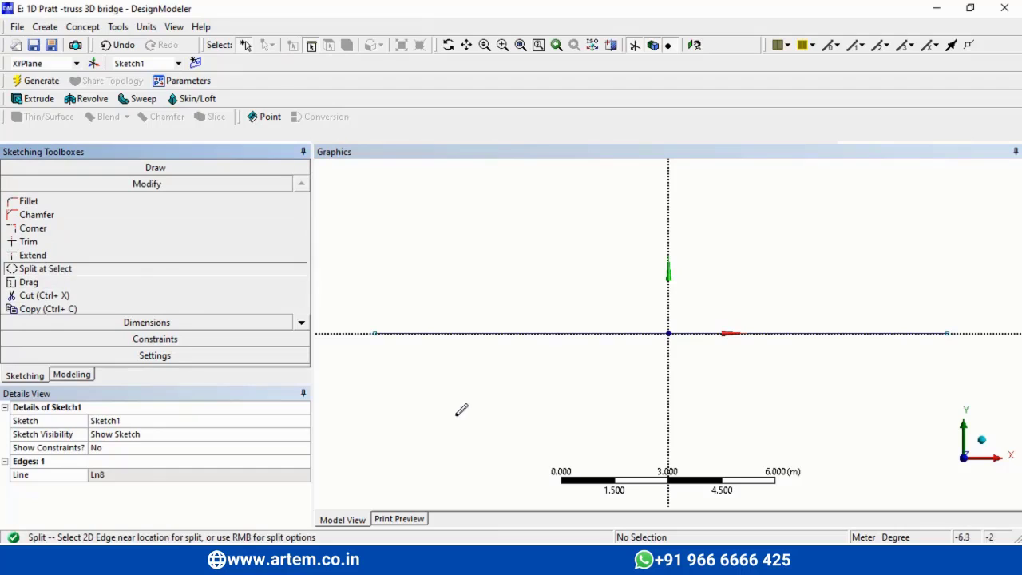
{"action": "left_click", "coordinate": [447, 332]}
{"action": "left_click", "coordinate": [547, 332]}
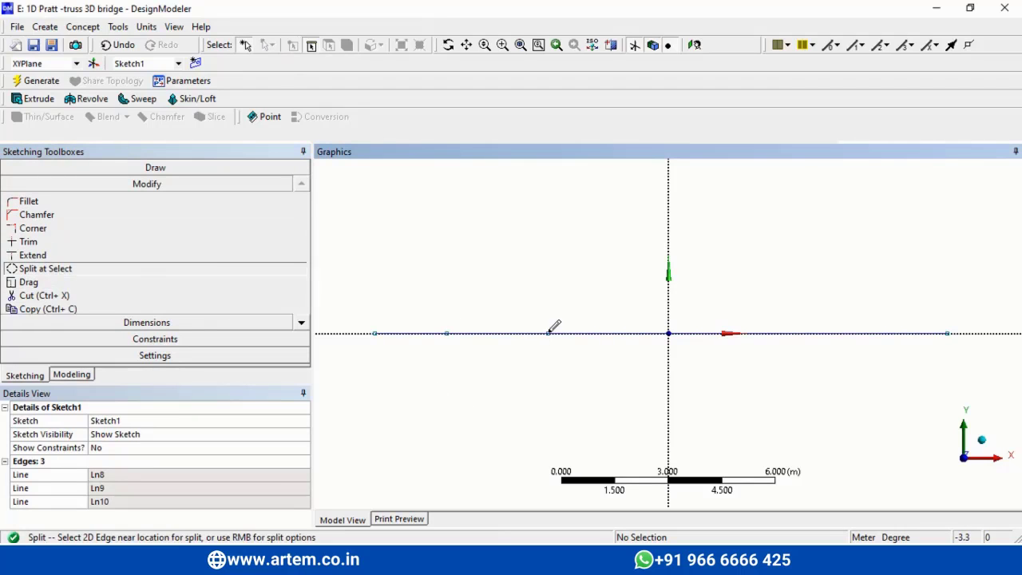
{"action": "left_click", "coordinate": [635, 332]}
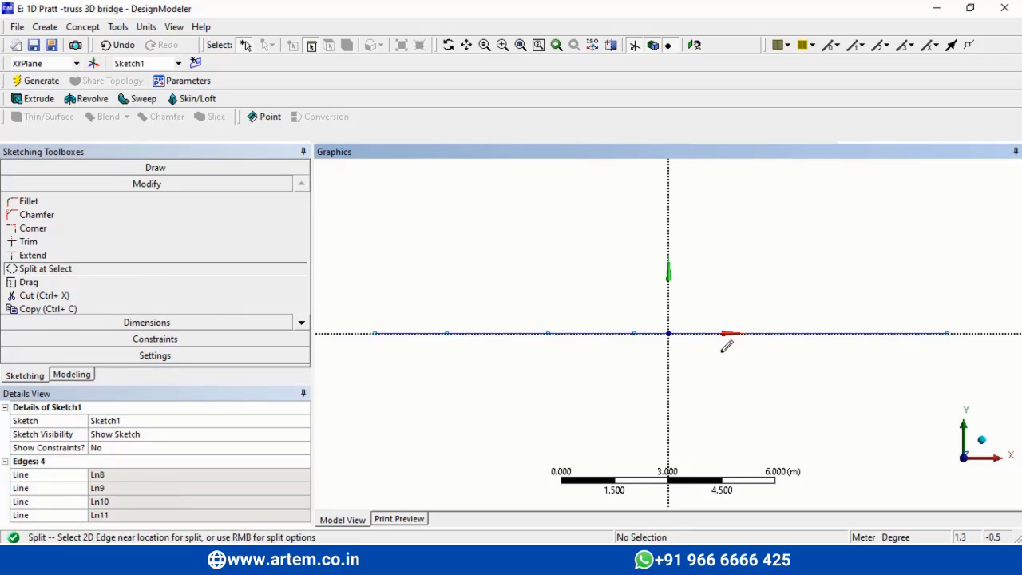
{"action": "left_click", "coordinate": [738, 333]}
{"action": "left_click", "coordinate": [836, 333]}
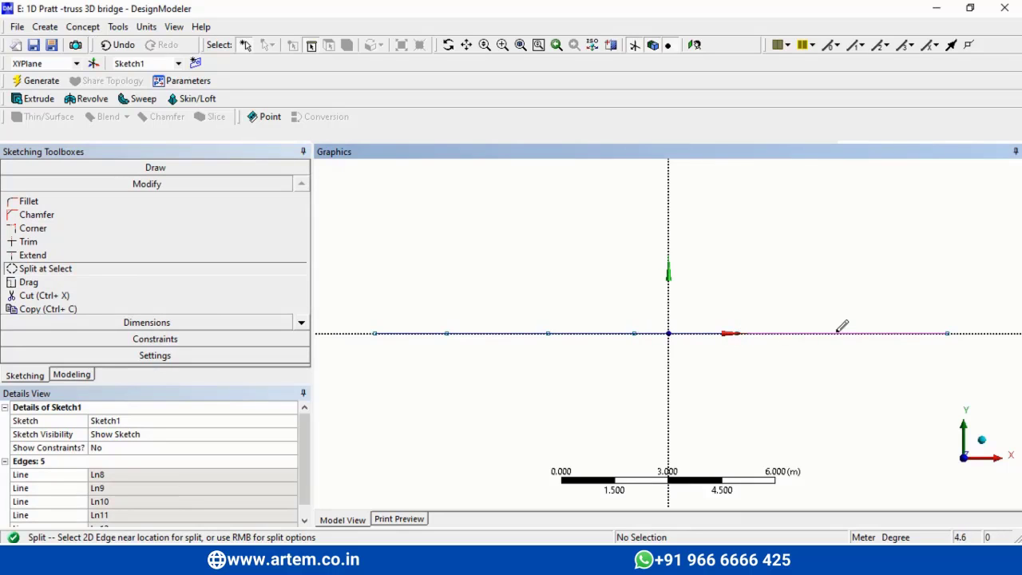
Dimension the lengths of the first three line segments, starting from the negative X end
{"action": "left_click", "coordinate": [149, 323]}
{"action": "left_click", "coordinate": [415, 334]}
{"action": "left_click", "coordinate": [415, 372]}
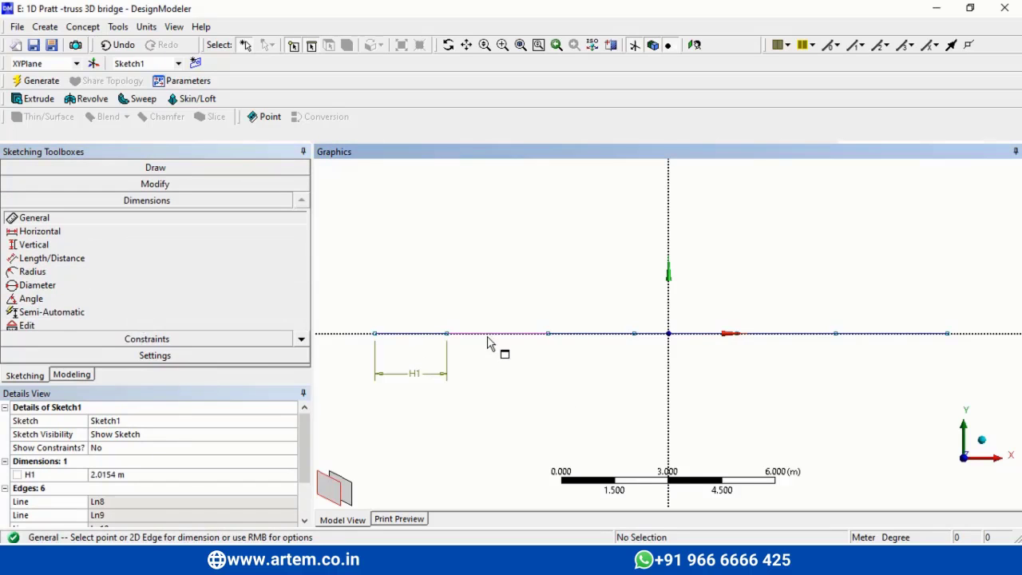
{"action": "left_click", "coordinate": [502, 336]}
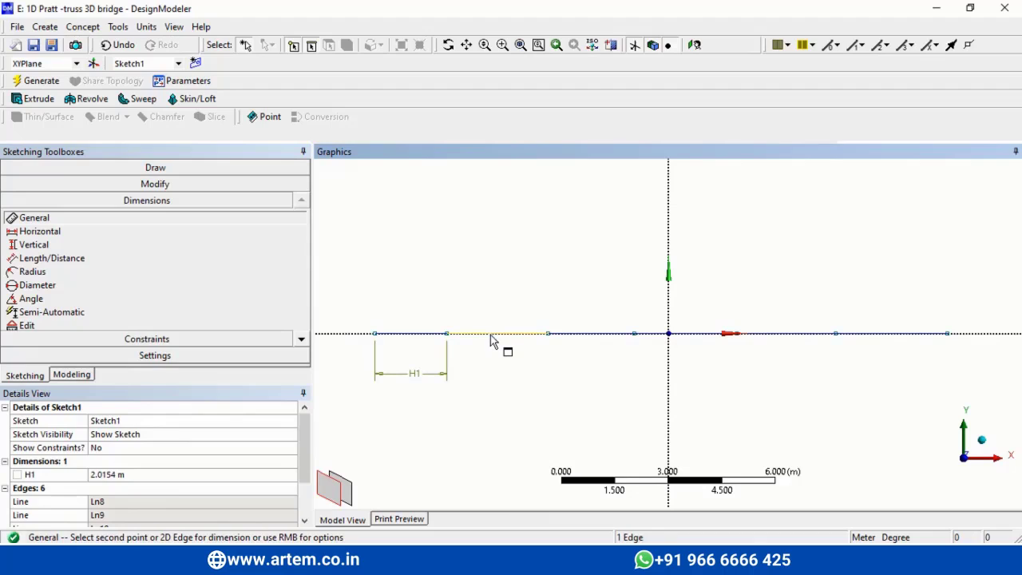
{"action": "left_click", "coordinate": [529, 364]}
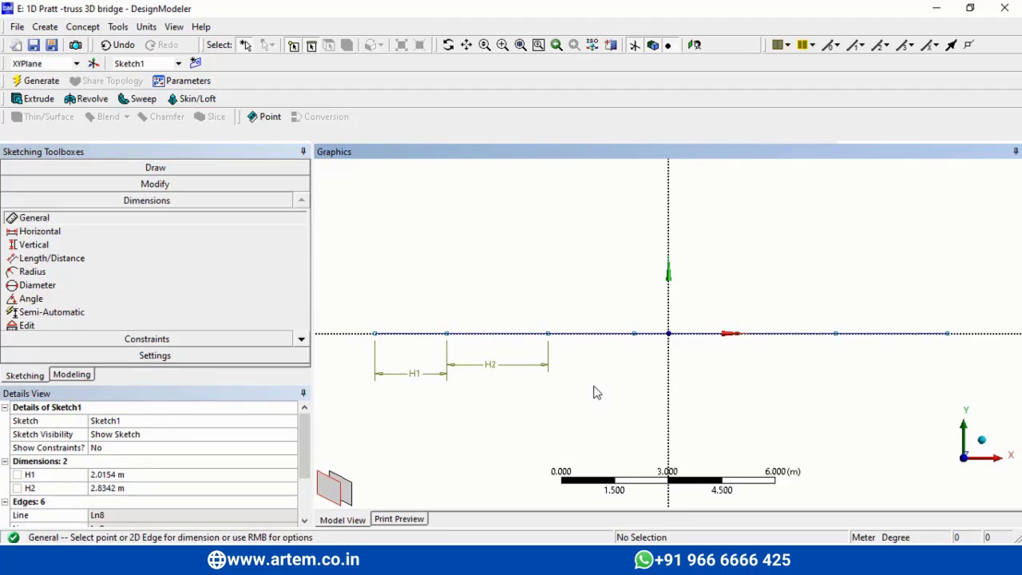
{"action": "left_click", "coordinate": [593, 336]}
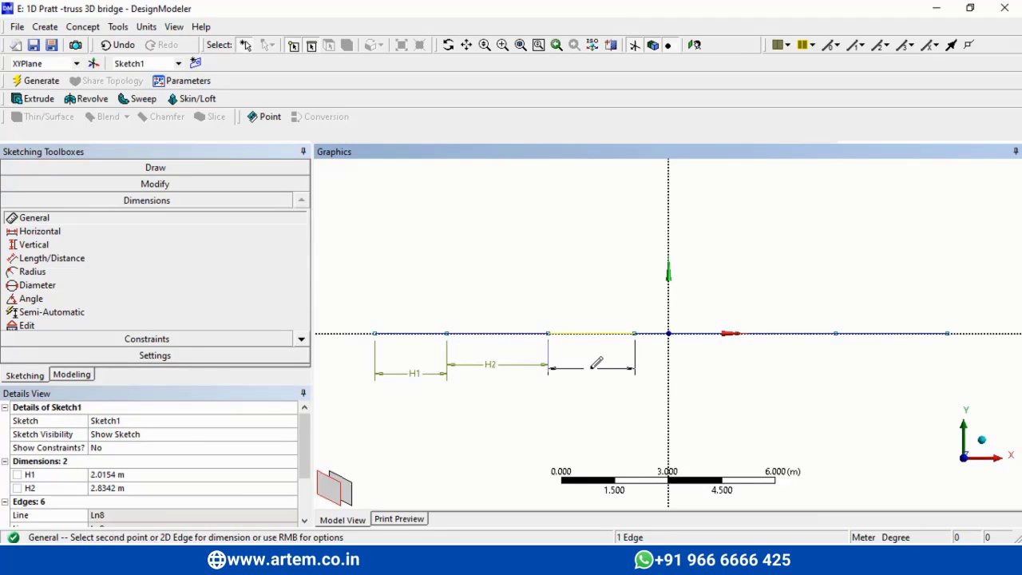
{"action": "left_click", "coordinate": [592, 371]}
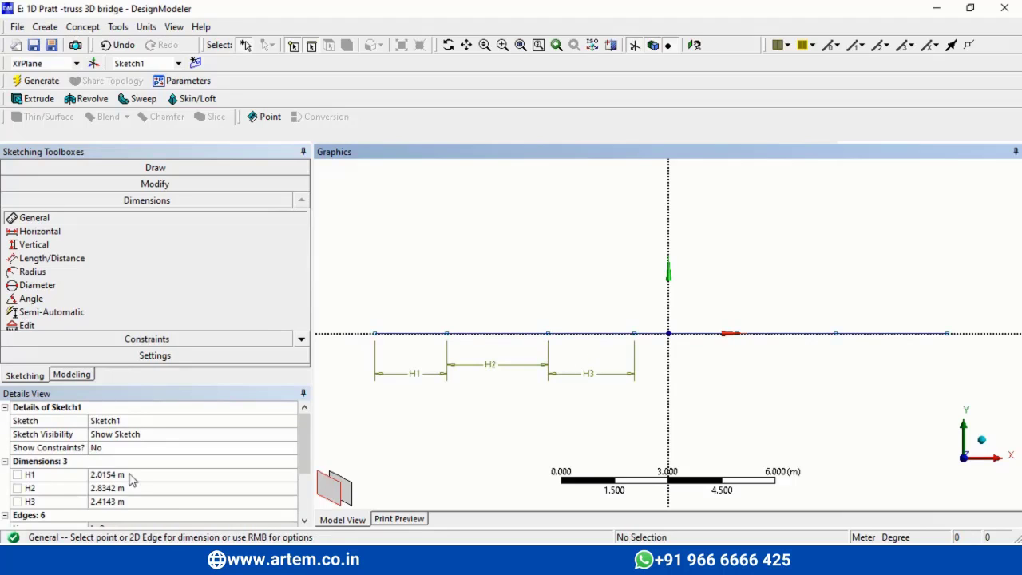
Set the dimensions H1, H2 and H3 to 1 m each
{"action": "left_click", "coordinate": [161, 475]}
{"action": "type", "text": "1"}
{"action": "key", "text": "Return"}
{"action": "left_click", "coordinate": [164, 488]}
{"action": "type", "text": "1"}
{"action": "key", "text": "Return"}
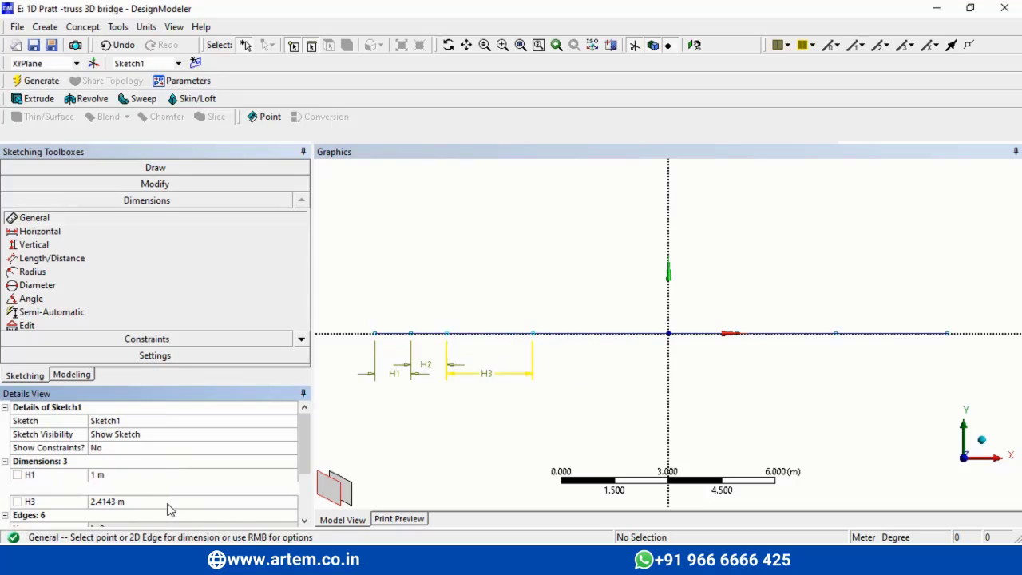
{"action": "left_click", "coordinate": [168, 501]}
{"action": "type", "text": "1"}
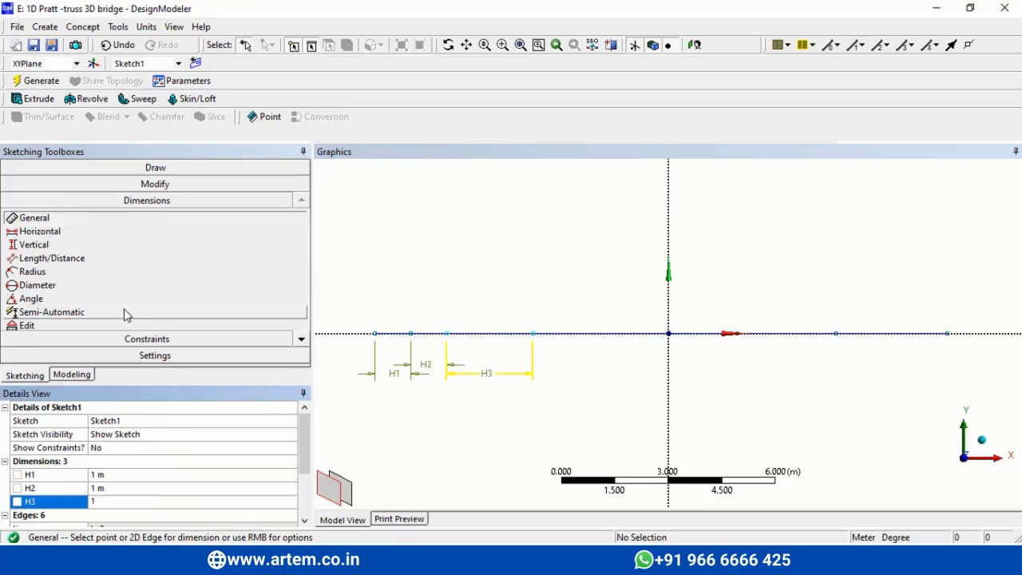
{"action": "left_click", "coordinate": [302, 339]}
{"action": "left_click", "coordinate": [302, 339]}
{"action": "left_click", "coordinate": [302, 339]}
{"action": "left_click", "coordinate": [301, 339]}
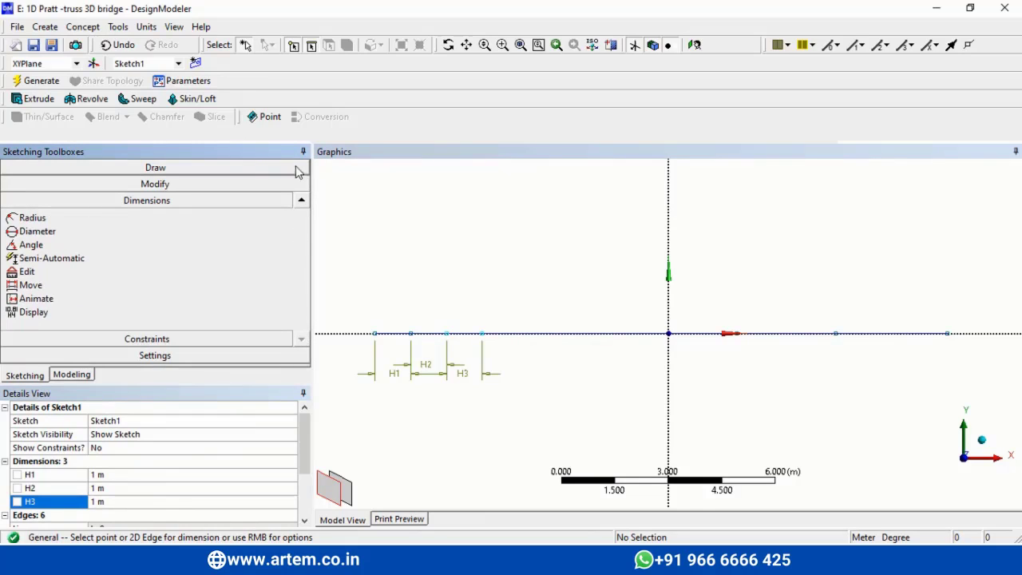
{"action": "left_click", "coordinate": [299, 204]}
{"action": "left_click", "coordinate": [299, 204]}
{"action": "left_click", "coordinate": [301, 201]}
{"action": "left_click", "coordinate": [301, 201]}
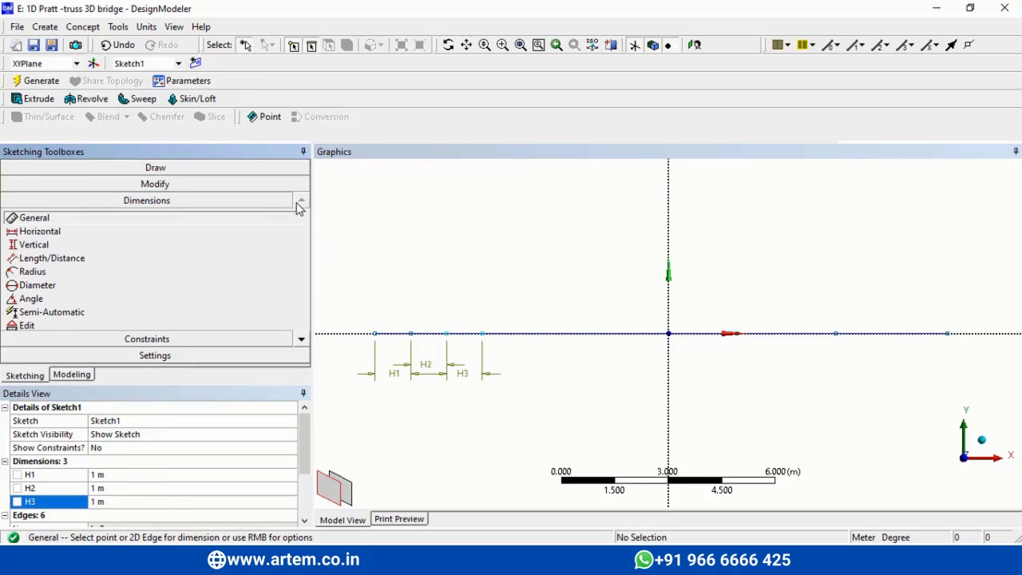
Apply Equal Length constraints in sequence from the third segment to the fourth, fifth and sixth segments
{"action": "left_click", "coordinate": [168, 338]}
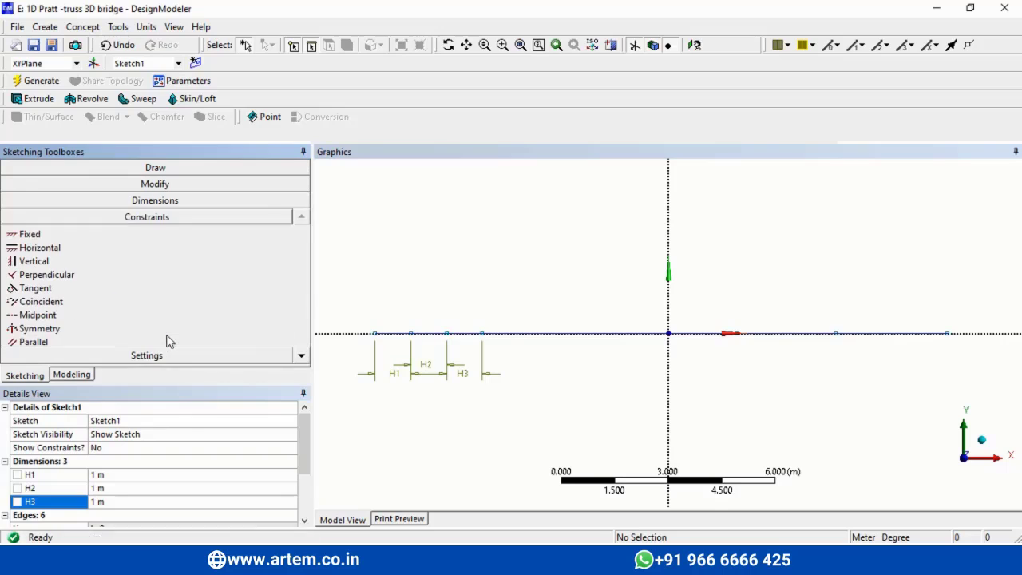
{"action": "left_click", "coordinate": [300, 358]}
{"action": "left_click", "coordinate": [300, 358]}
{"action": "left_click", "coordinate": [300, 358]}
{"action": "left_click", "coordinate": [300, 357]}
{"action": "left_click", "coordinate": [300, 358]}
{"action": "left_click", "coordinate": [48, 317]}
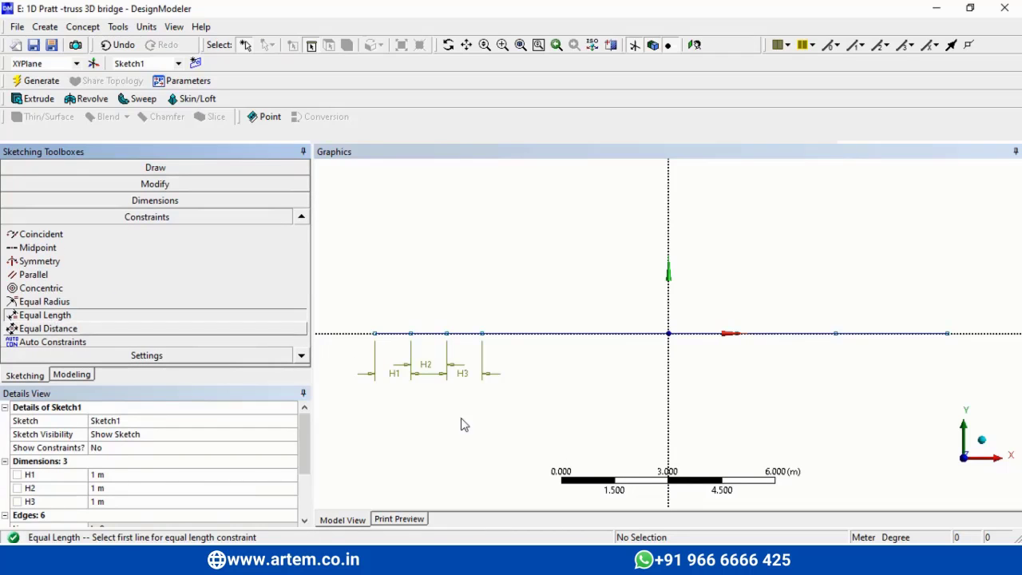
{"action": "left_click", "coordinate": [463, 333]}
{"action": "left_click", "coordinate": [517, 335]}
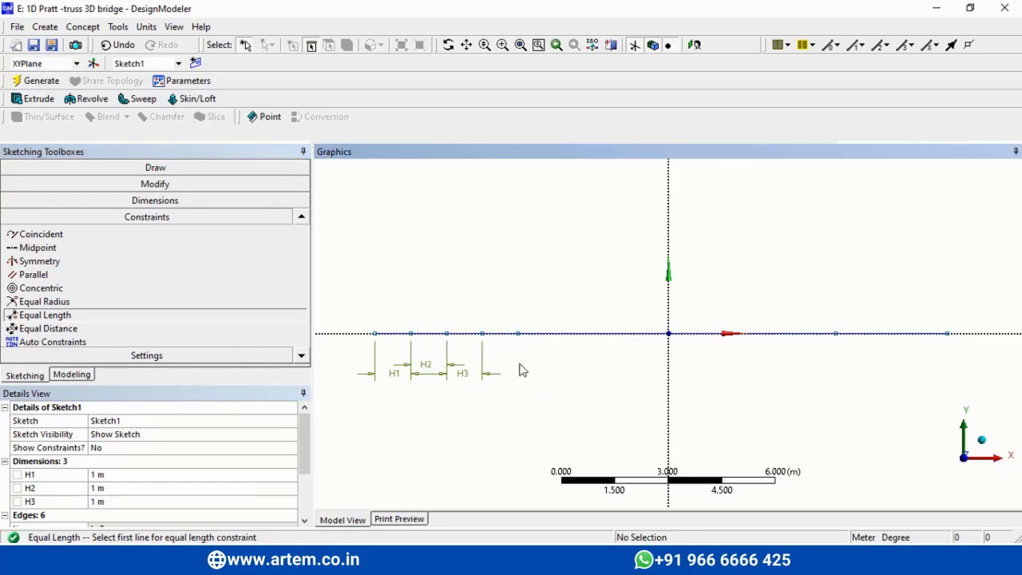
{"action": "left_click", "coordinate": [501, 339]}
{"action": "left_click", "coordinate": [562, 340]}
{"action": "left_click", "coordinate": [532, 342]}
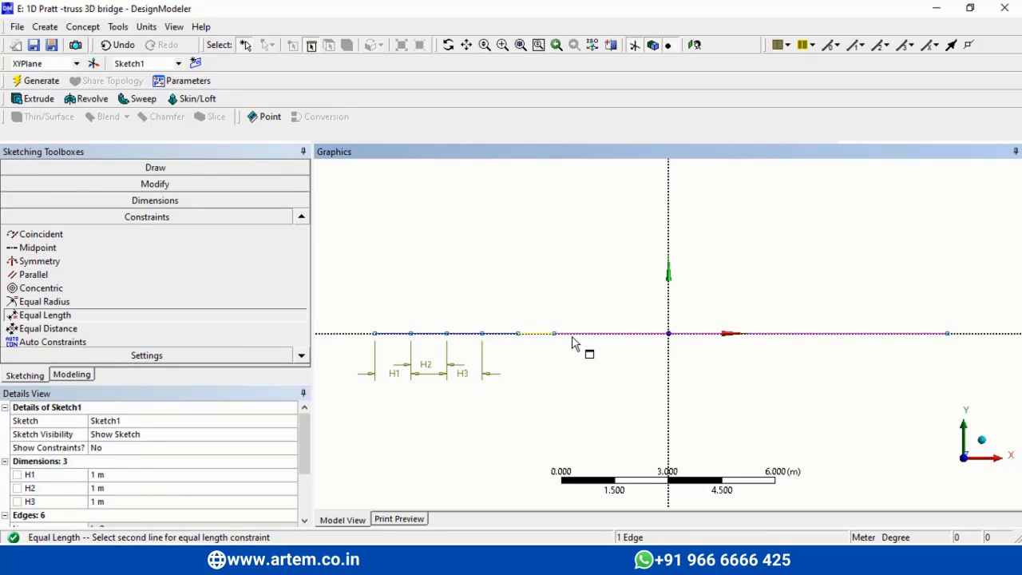
{"action": "left_click", "coordinate": [571, 338]}
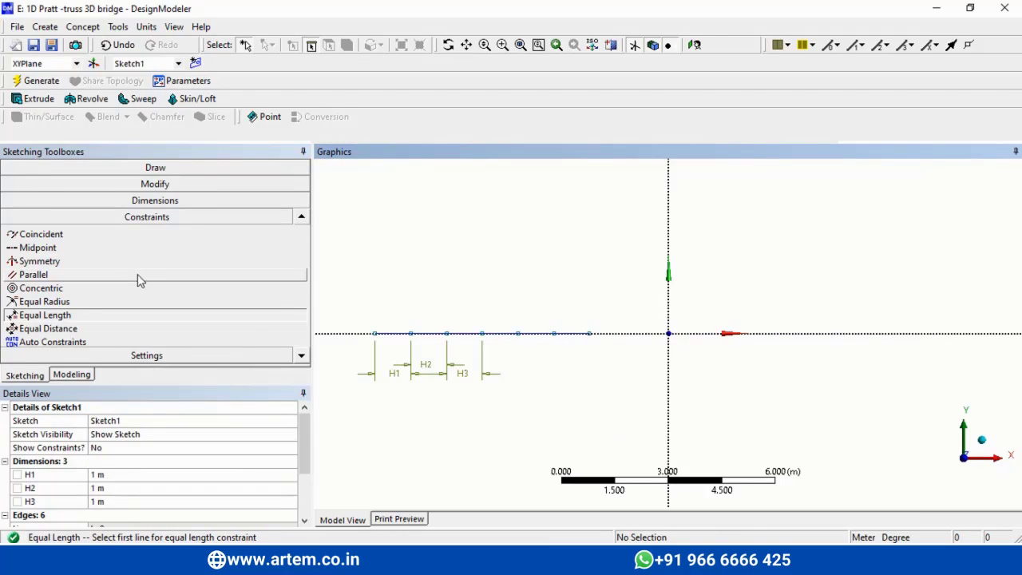
Make the point between the third and fourth segments coincident with the origin
{"action": "left_click", "coordinate": [32, 234]}
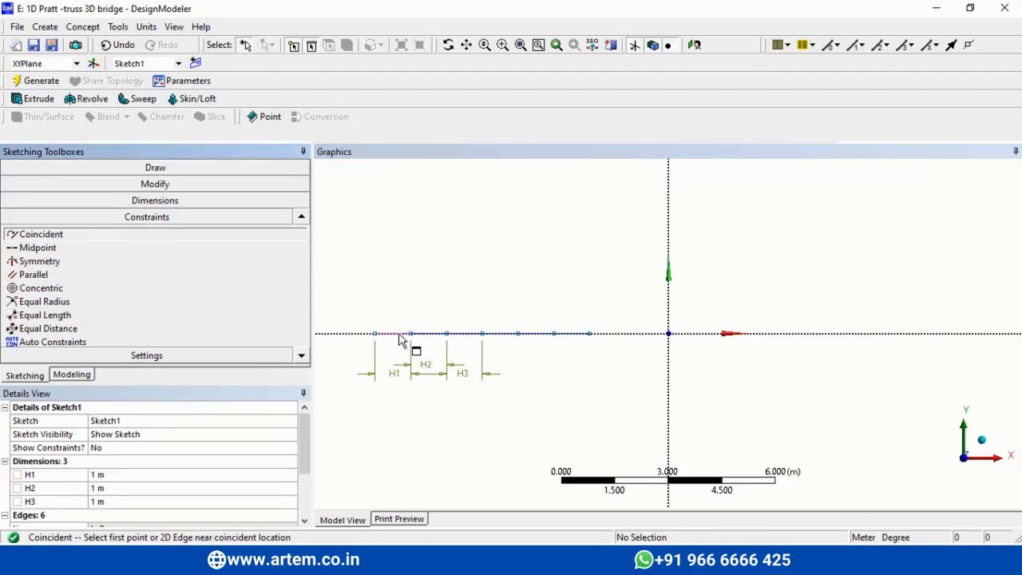
{"action": "left_click", "coordinate": [482, 332]}
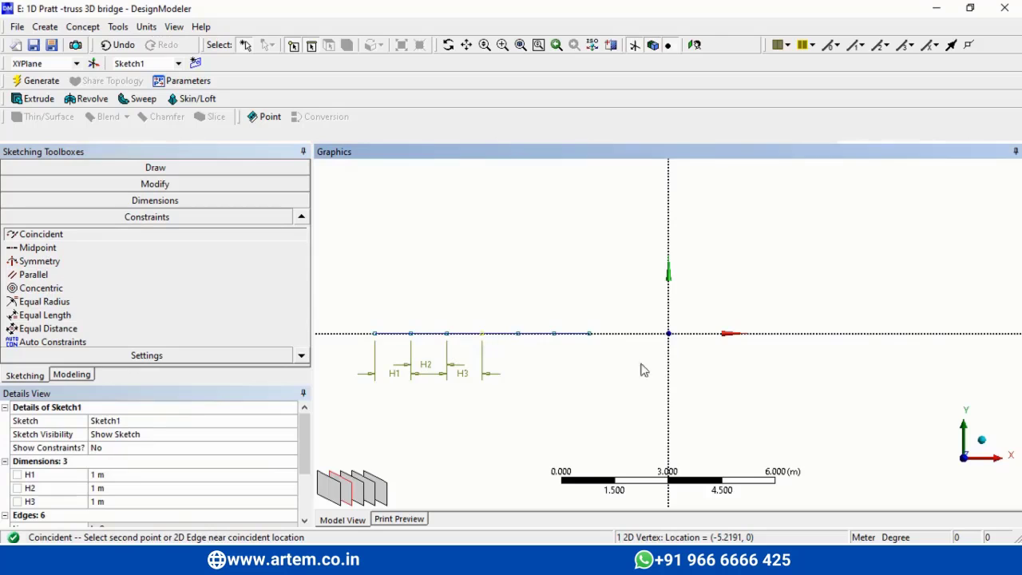
{"action": "left_click", "coordinate": [669, 334]}
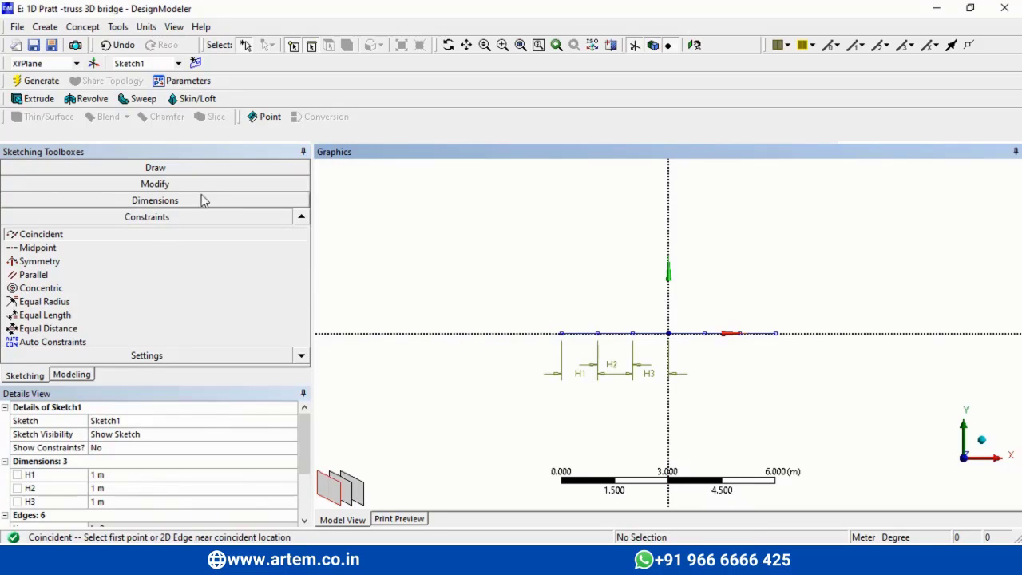
Draw a vertical line about 0.8 m tall at the chord's negative X end and a horizontal line from its top to just short of the positive X end
{"action": "left_click", "coordinate": [207, 166]}
{"action": "left_click", "coordinate": [29, 184]}
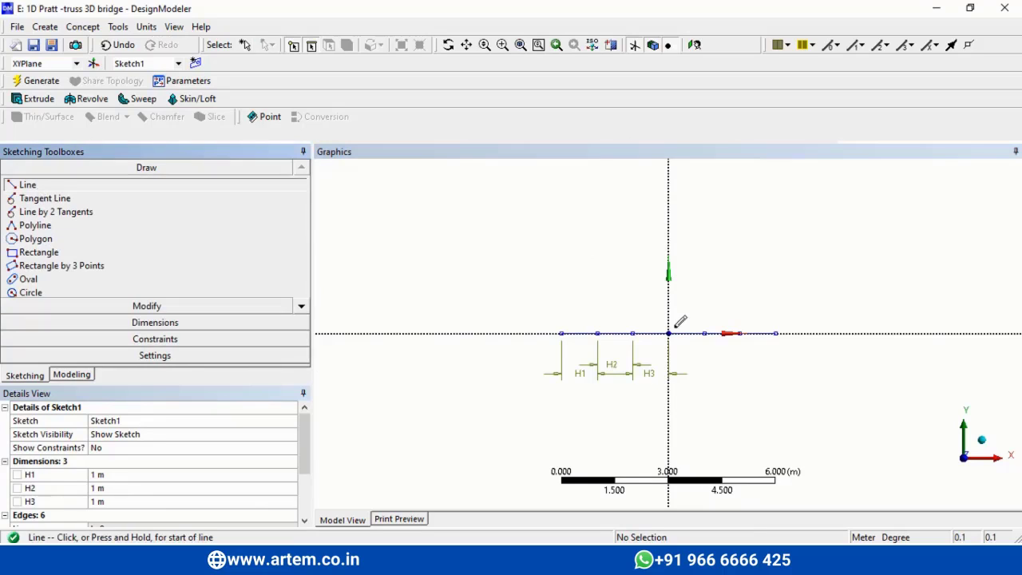
{"action": "left_click", "coordinate": [561, 333]}
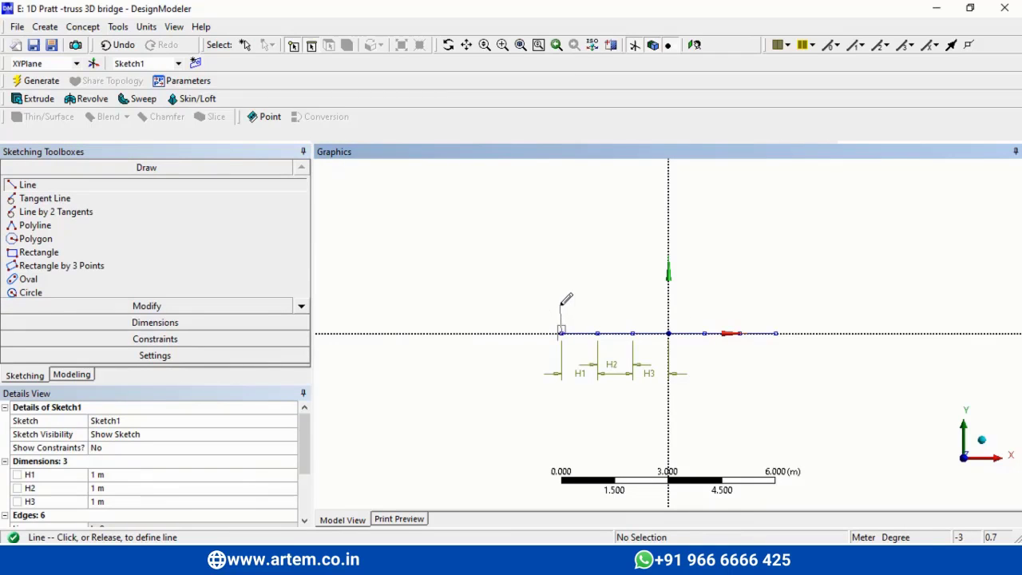
{"action": "left_click", "coordinate": [561, 305]}
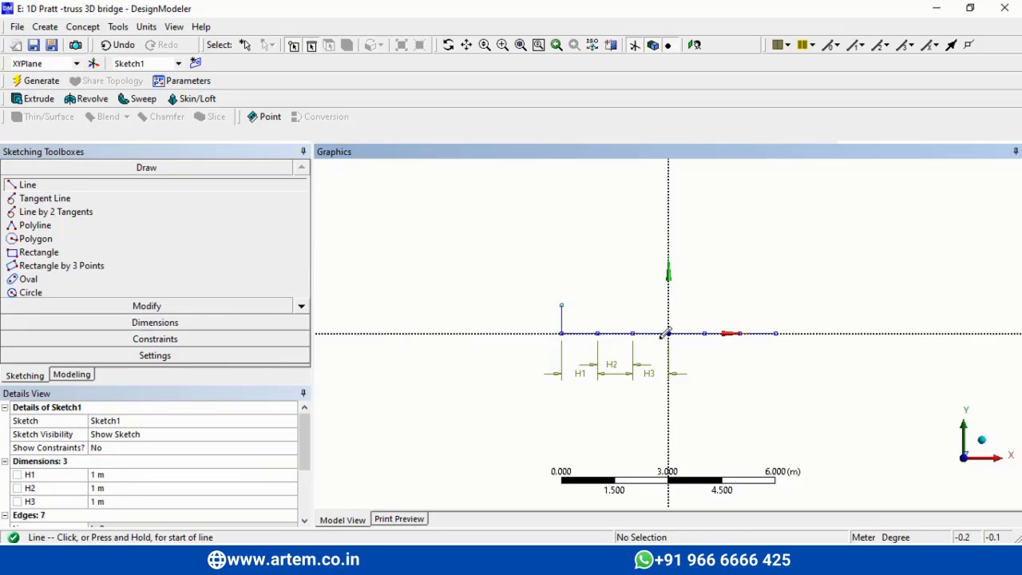
{"action": "scroll", "coordinate": [666, 334], "scroll_direction": "up", "scroll_amount": 2}
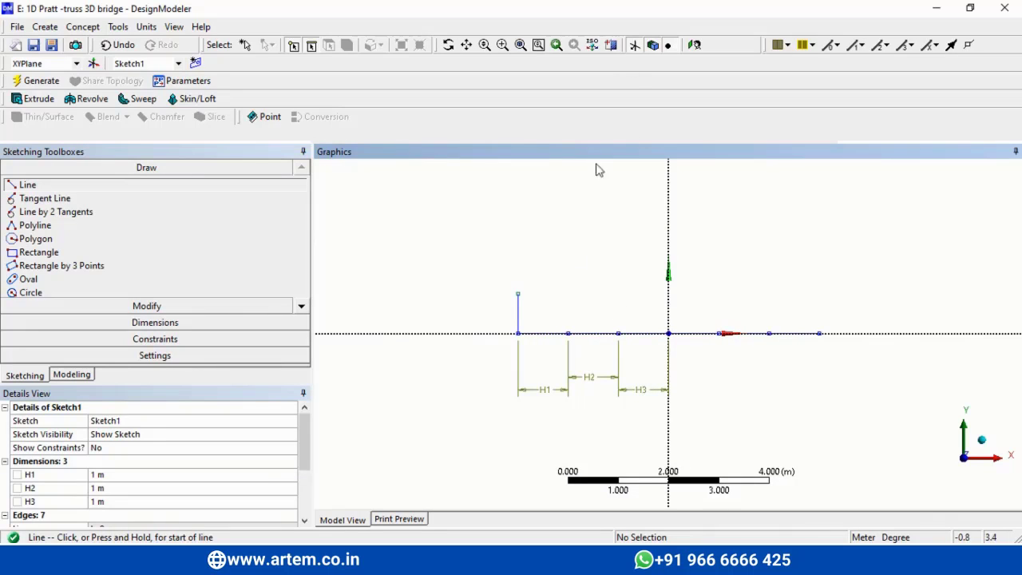
{"action": "left_click", "coordinate": [518, 291]}
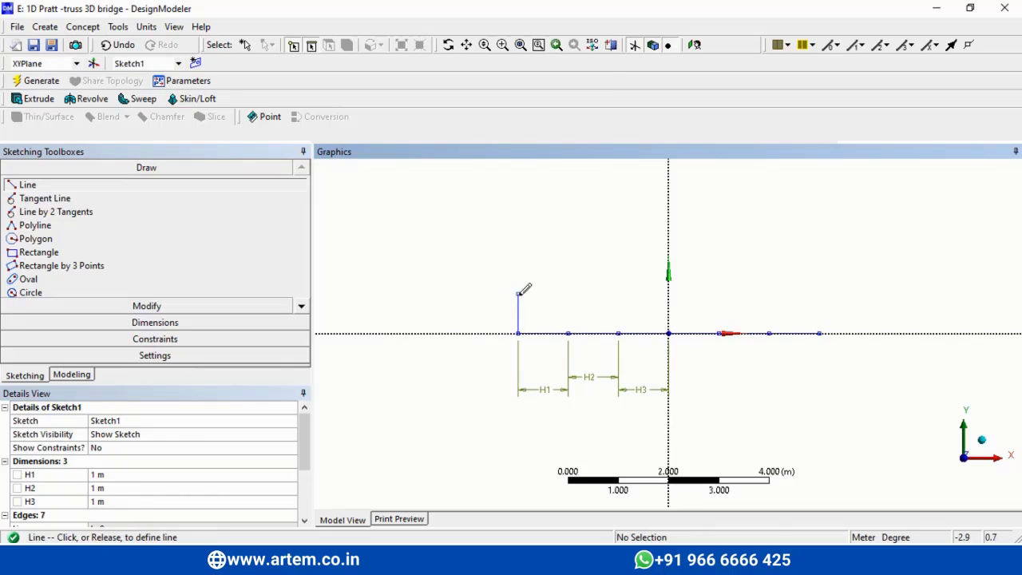
{"action": "left_click", "coordinate": [815, 292]}
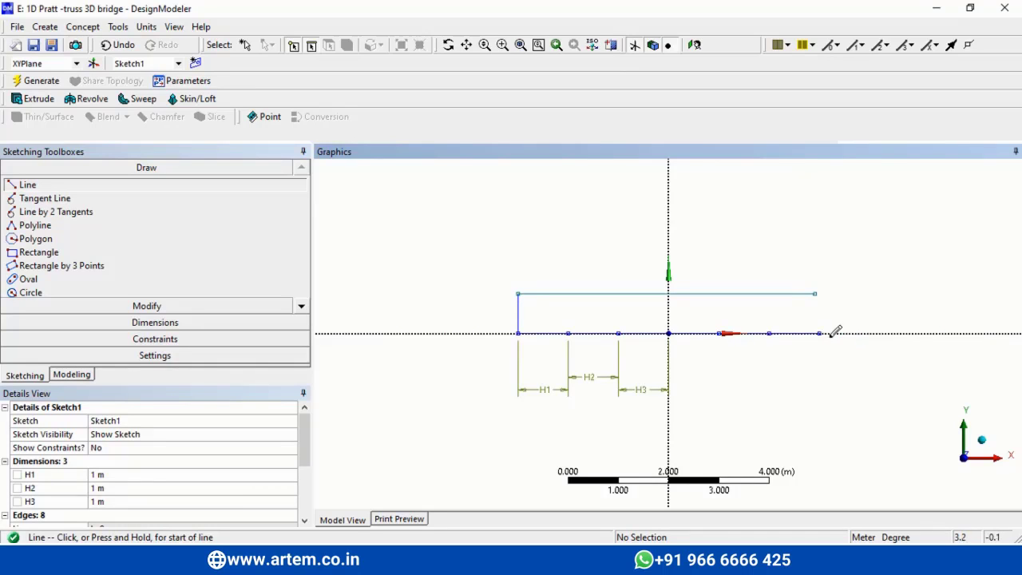
Draw a vertical line about 2.4 m tall at the chord's positive X end and extend the upper horizontal line to meet it
{"action": "left_click", "coordinate": [818, 332]}
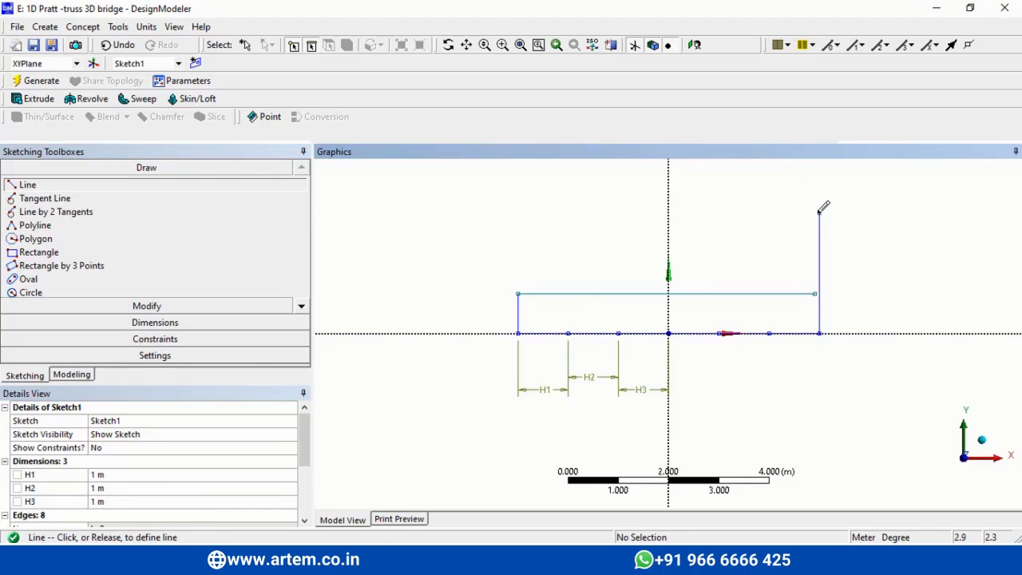
{"action": "left_click", "coordinate": [818, 212]}
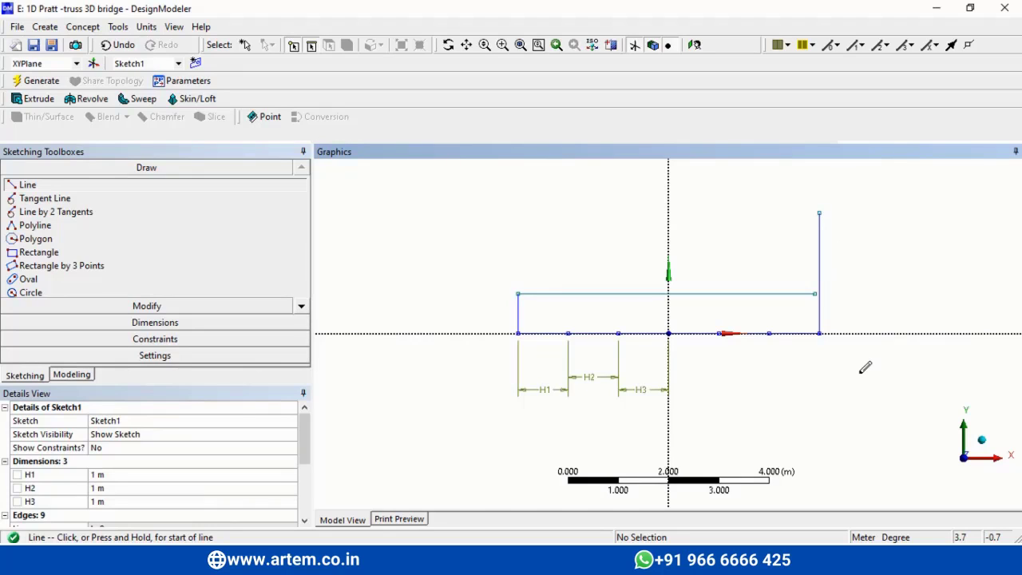
{"action": "left_click", "coordinate": [180, 307]}
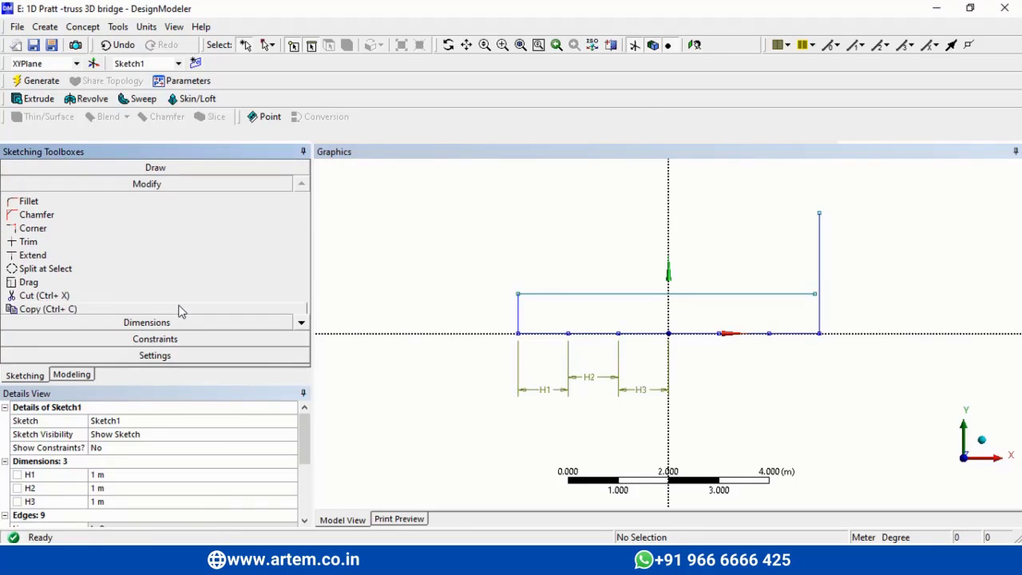
{"action": "left_click", "coordinate": [32, 254]}
{"action": "left_click", "coordinate": [806, 289]}
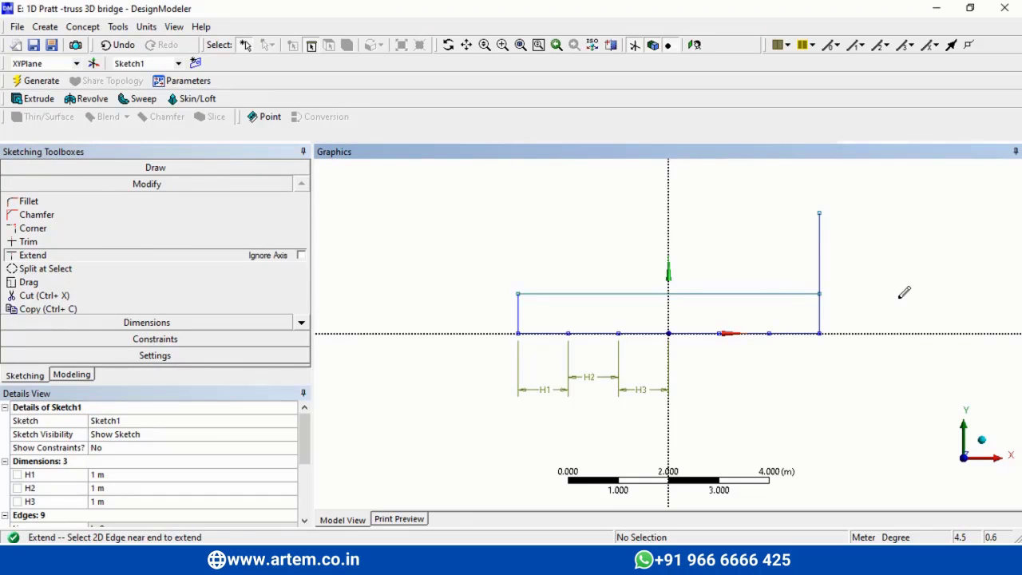
Draw vertical lines about 1.5 m tall from the first three interior chord points, up to the origin, crossing the upper horizontal line
{"action": "left_click", "coordinate": [121, 169]}
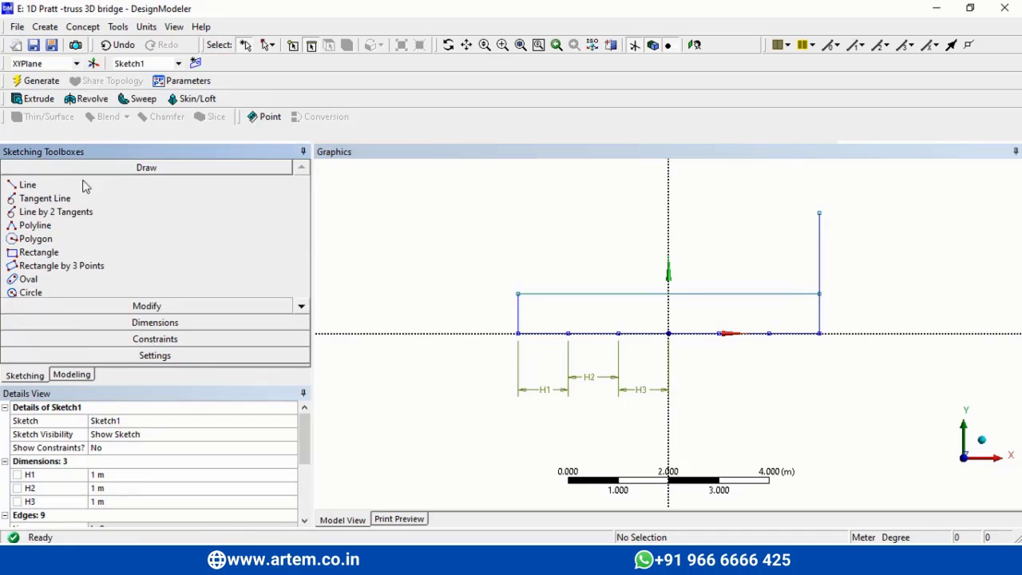
{"action": "left_click", "coordinate": [57, 186]}
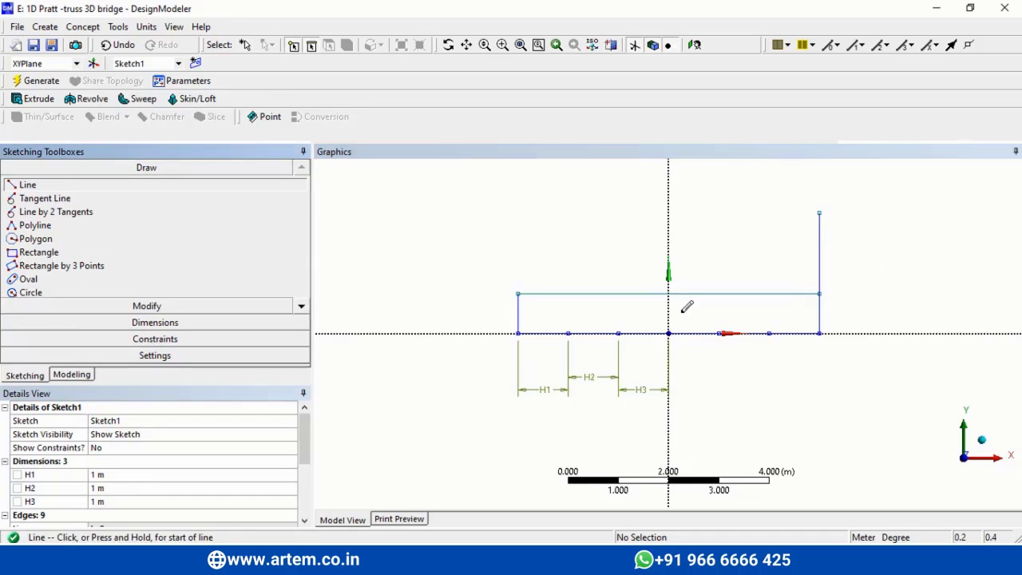
{"action": "left_click", "coordinate": [567, 332]}
{"action": "left_click", "coordinate": [568, 256]}
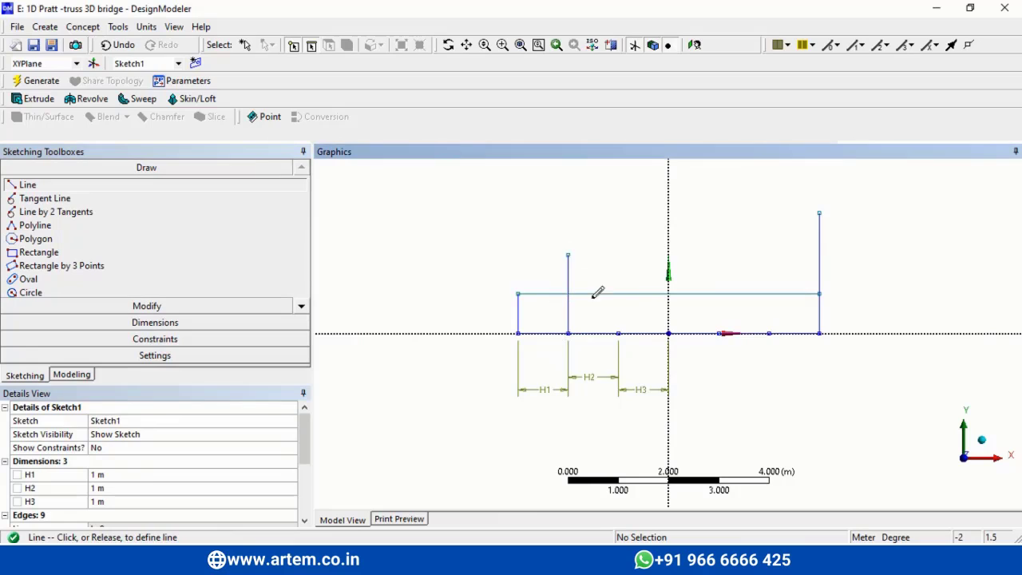
{"action": "left_click", "coordinate": [618, 333]}
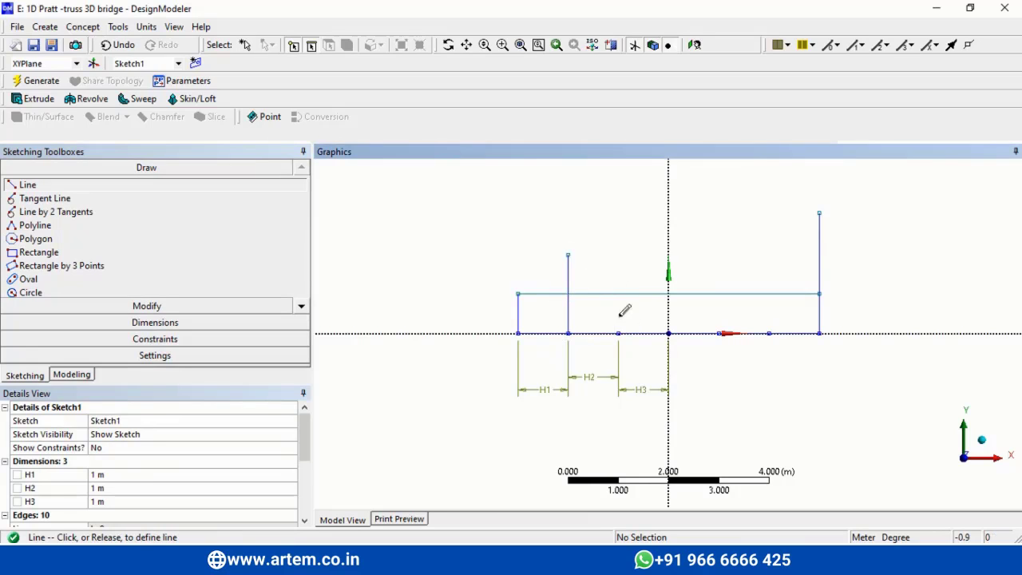
{"action": "left_click", "coordinate": [618, 255]}
{"action": "left_click", "coordinate": [668, 333]}
{"action": "left_click", "coordinate": [668, 256]}
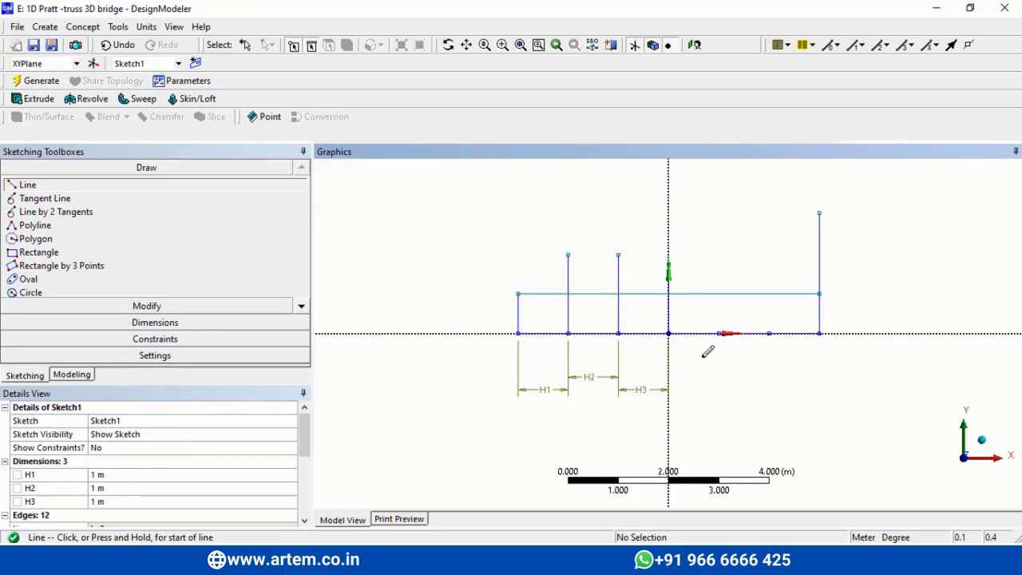
Draw vertical lines about 1.3 m tall from the two interior chord points on the positive X side, crossing the upper horizontal line
{"action": "left_click", "coordinate": [719, 333]}
{"action": "left_click", "coordinate": [718, 269]}
{"action": "left_click", "coordinate": [718, 269]}
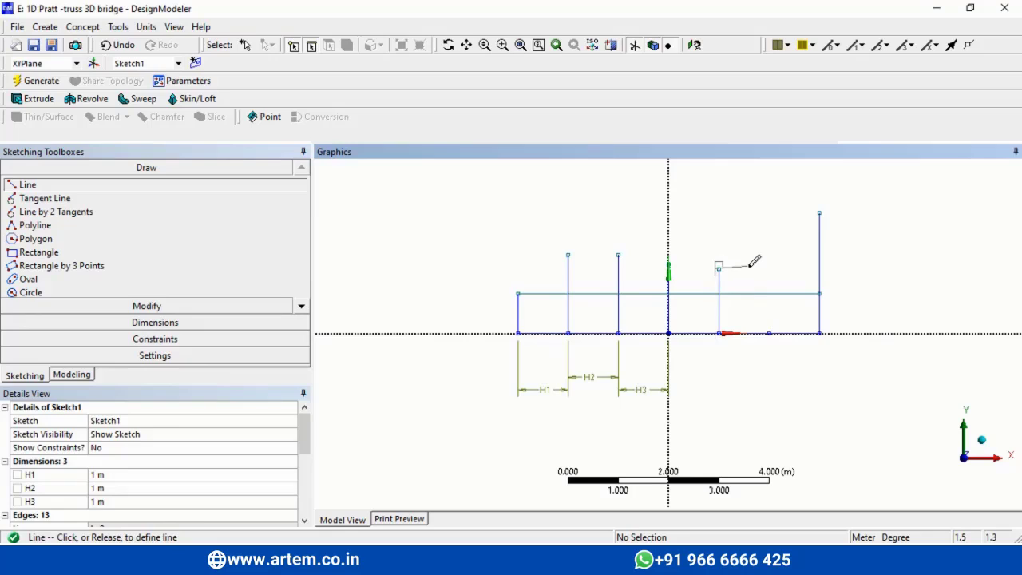
{"action": "key", "text": "Escape"}
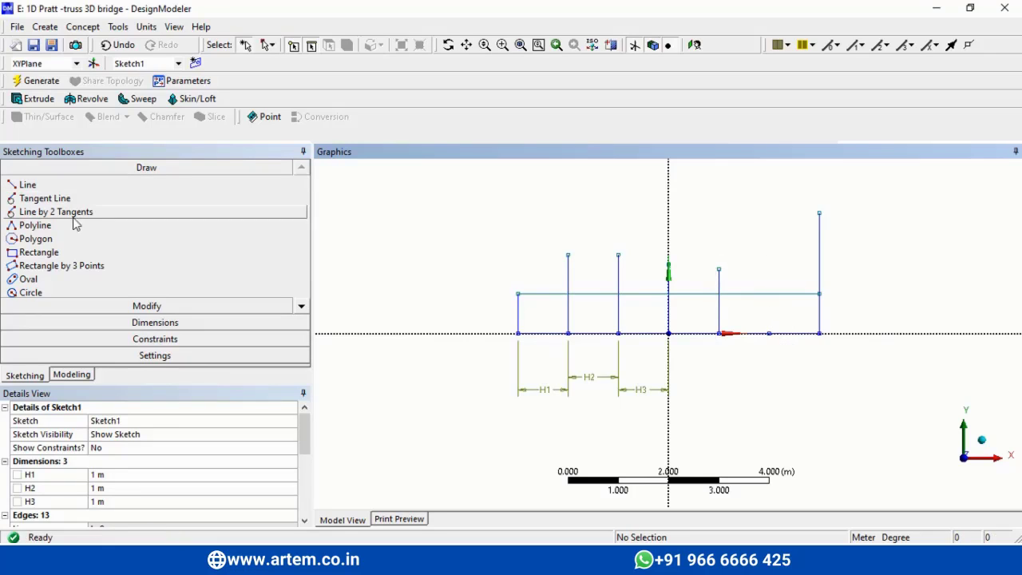
{"action": "left_click", "coordinate": [768, 333]}
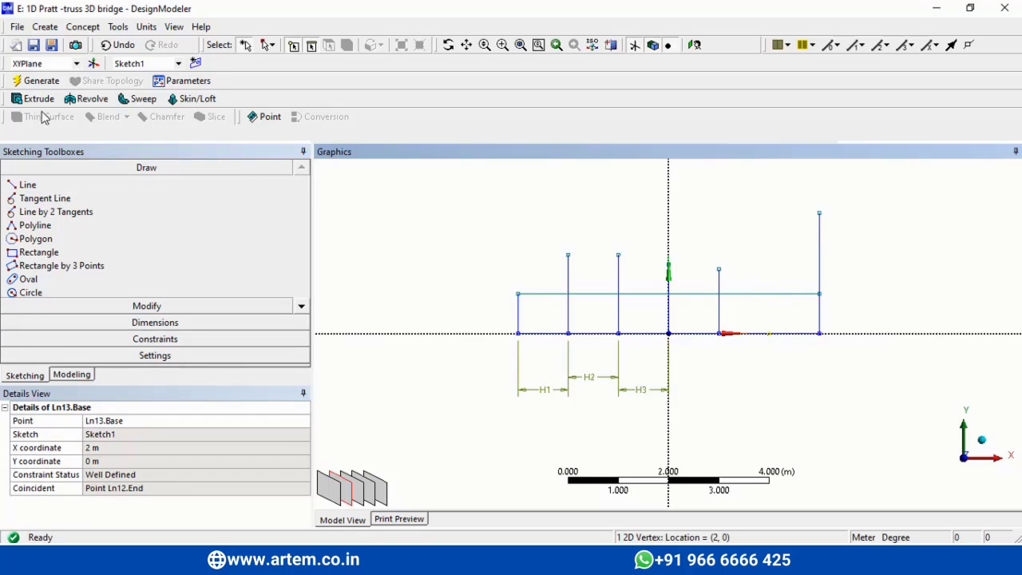
{"action": "left_click", "coordinate": [28, 184]}
{"action": "left_click", "coordinate": [768, 332]}
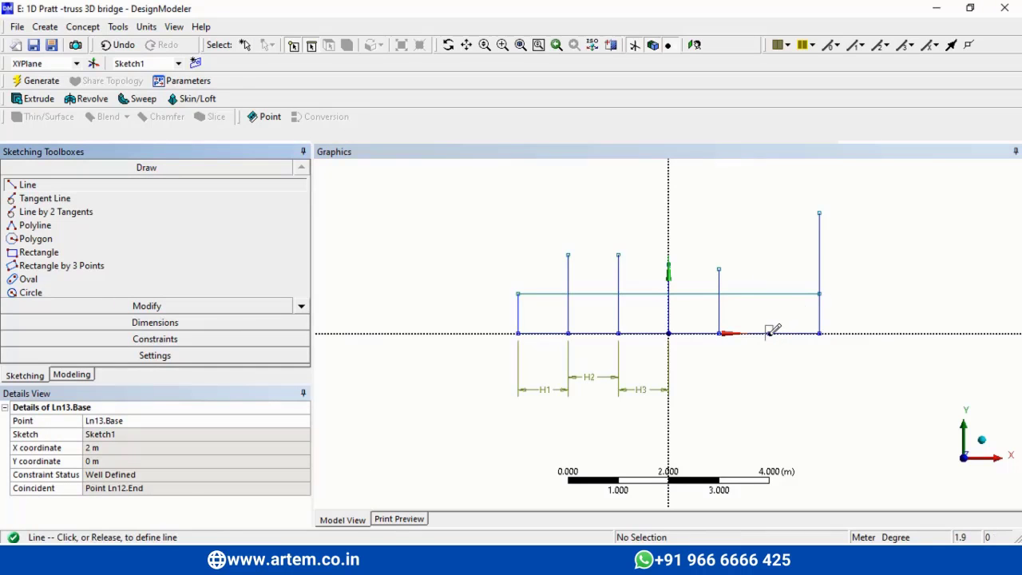
{"action": "left_click", "coordinate": [769, 266]}
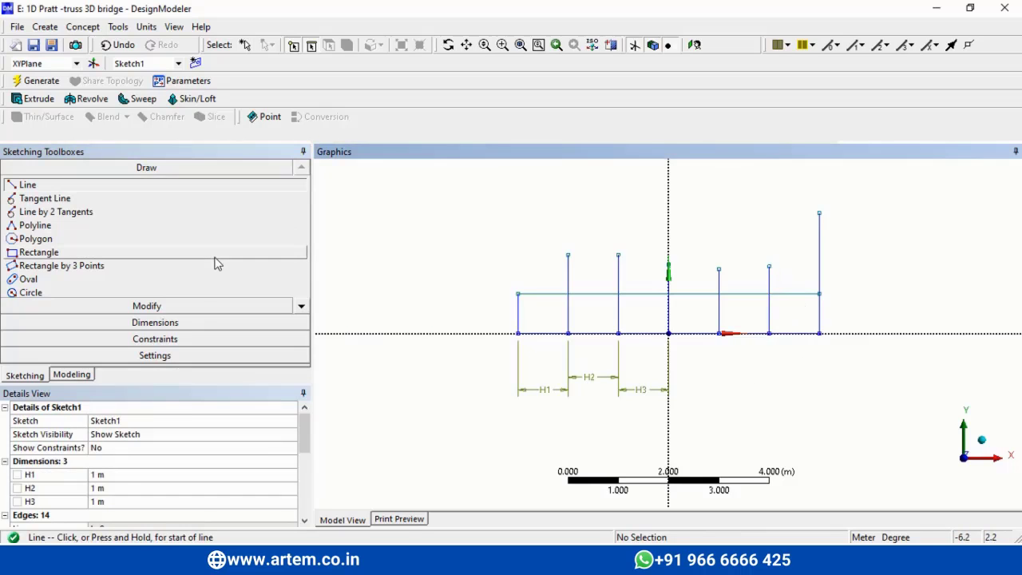
Trim the parts of the six vertical lines that project above the upper horizontal line
{"action": "left_click", "coordinate": [185, 305]}
{"action": "left_click", "coordinate": [28, 241]}
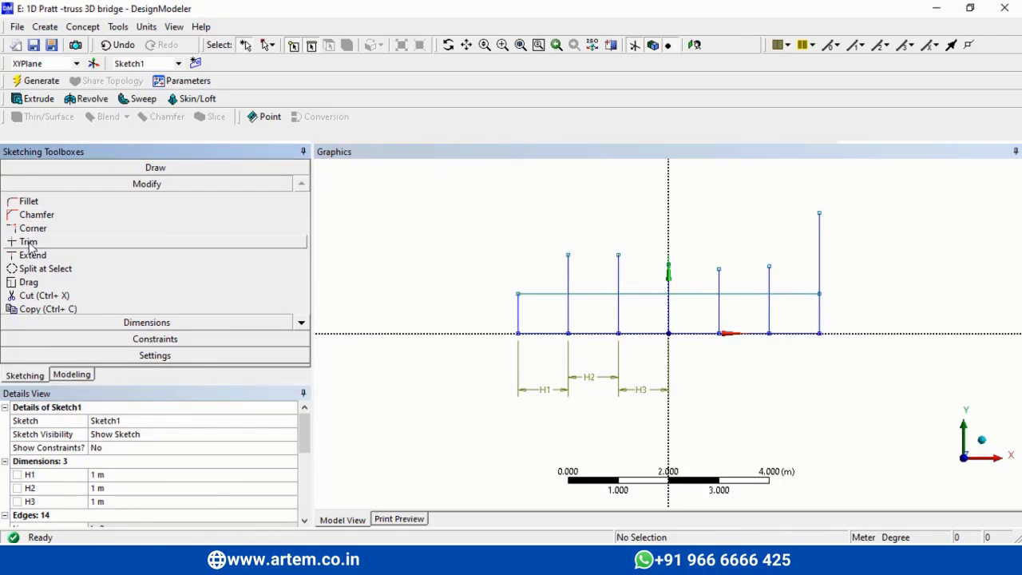
{"action": "left_click", "coordinate": [568, 271]}
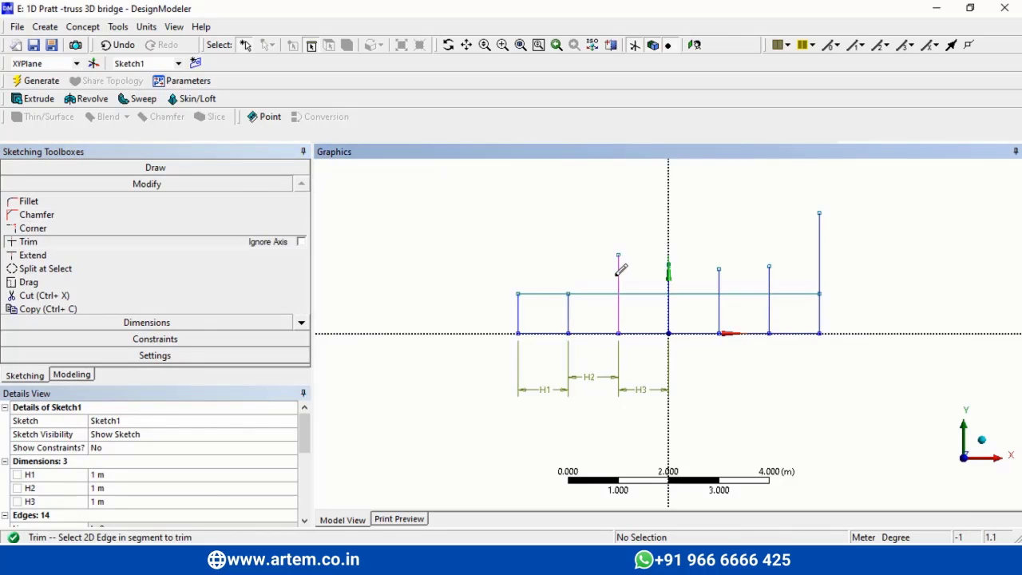
{"action": "left_click", "coordinate": [620, 273]}
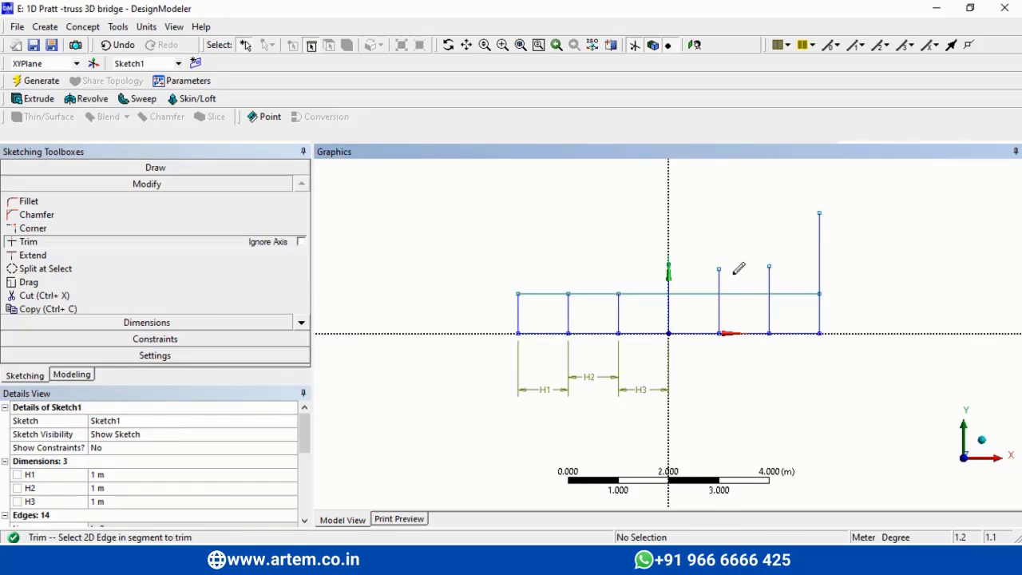
{"action": "left_click", "coordinate": [670, 275]}
{"action": "left_click", "coordinate": [721, 272]}
{"action": "left_click", "coordinate": [776, 271]}
{"action": "left_click", "coordinate": [823, 261]}
{"action": "key", "text": "Escape"}
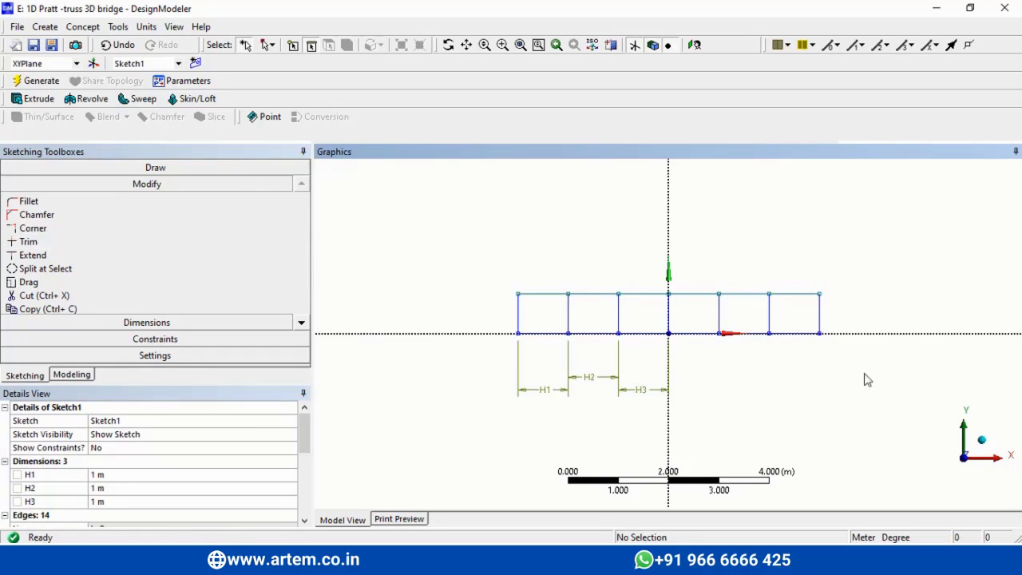
Delete the full-length upper horizontal line and hide the plane axes
{"action": "left_click", "coordinate": [793, 294]}
{"action": "key", "text": "Delete"}
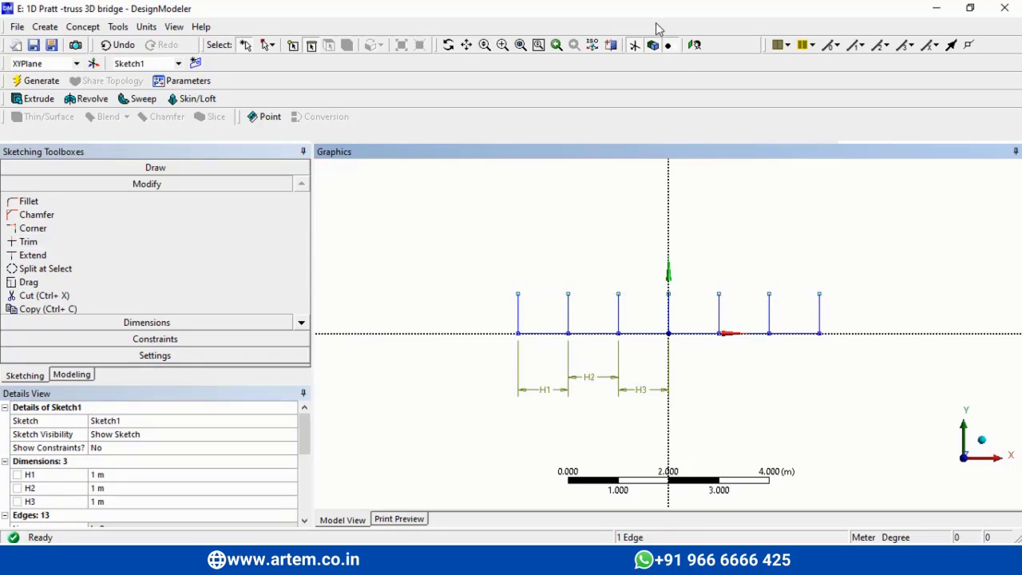
{"action": "left_click", "coordinate": [635, 46]}
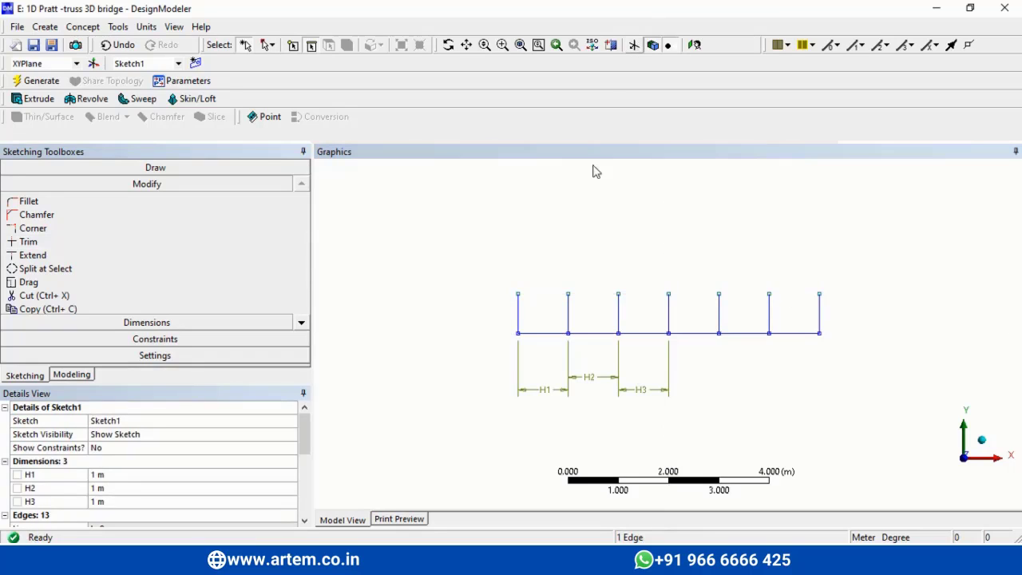
Draw three separate horizontal lines joining the tops of the first four vertical lines, from the negative X end to the centre
{"action": "left_click", "coordinate": [155, 168]}
{"action": "left_click", "coordinate": [27, 184]}
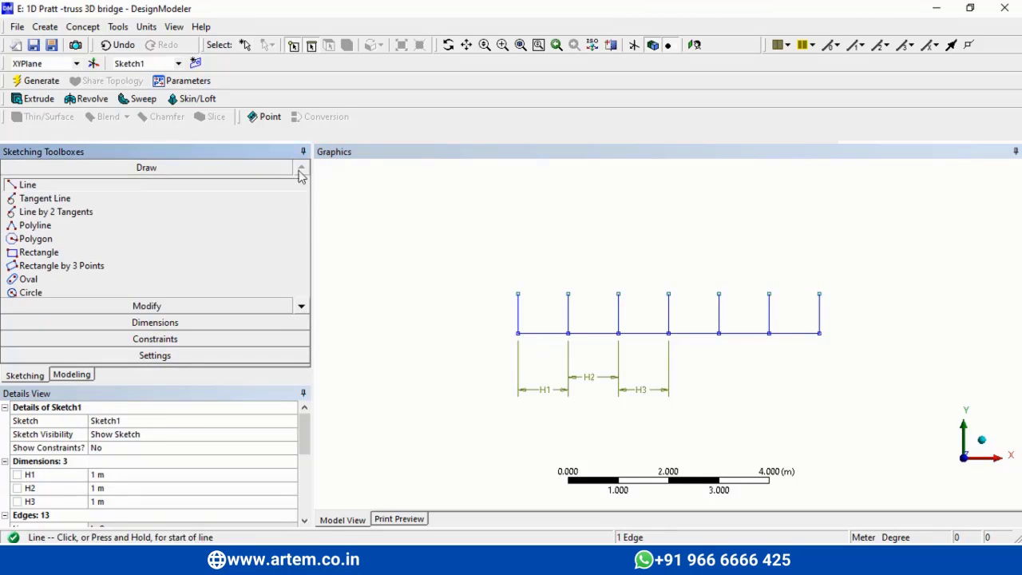
{"action": "left_click", "coordinate": [517, 294]}
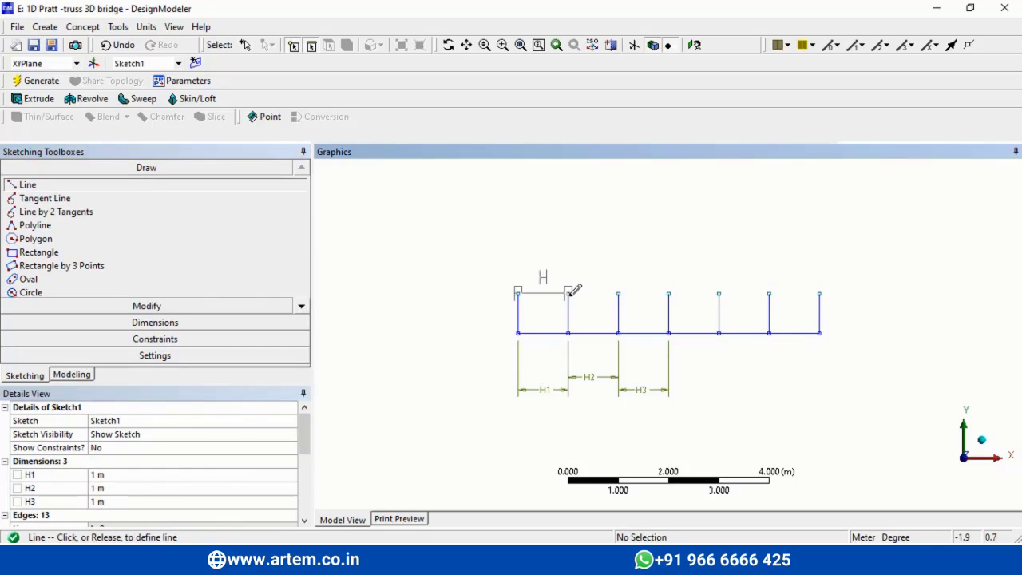
{"action": "left_click", "coordinate": [568, 294]}
{"action": "left_click", "coordinate": [568, 294]}
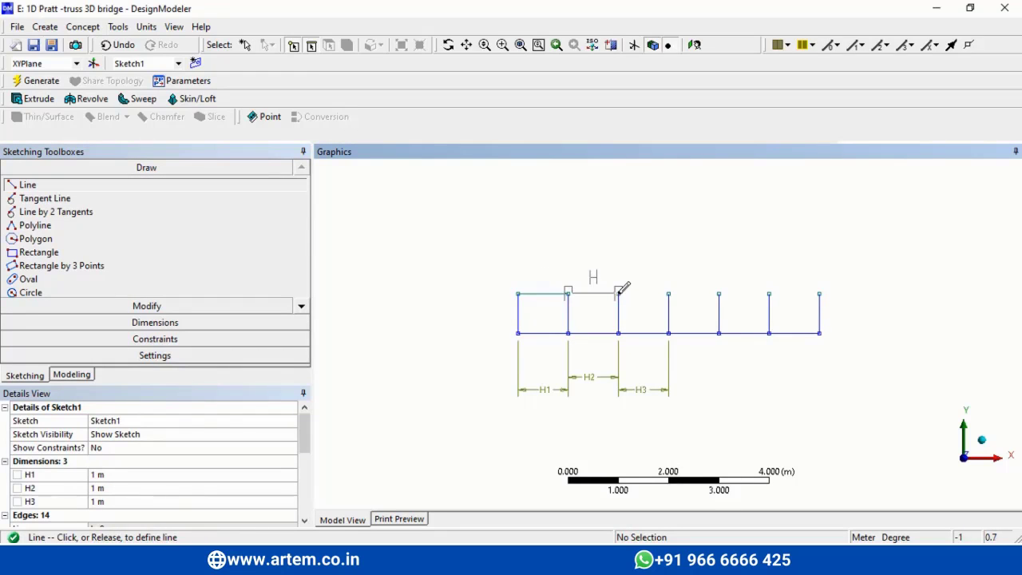
{"action": "left_click", "coordinate": [618, 293]}
{"action": "left_click", "coordinate": [619, 292]}
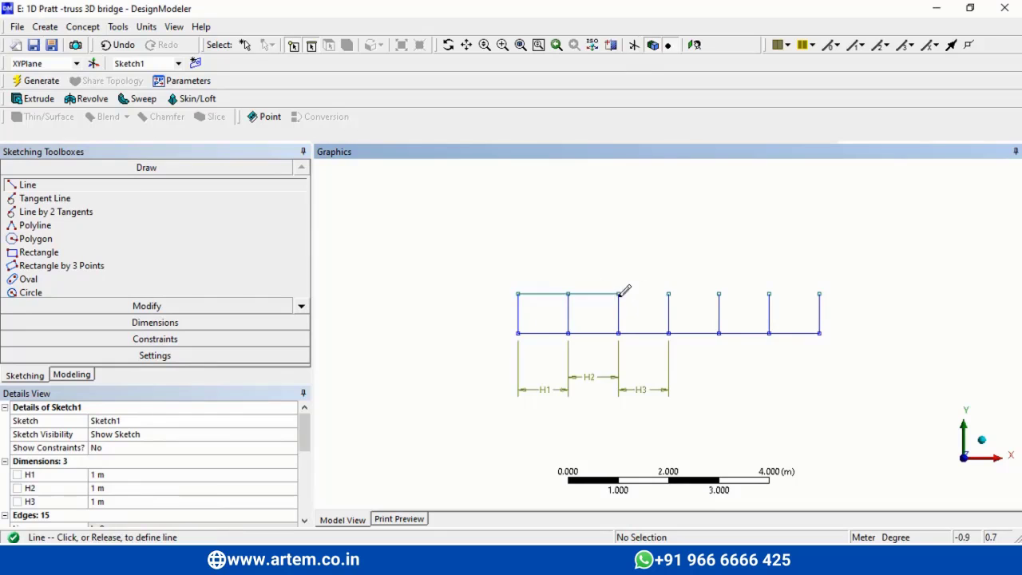
{"action": "left_click", "coordinate": [669, 294]}
Draw three separate horizontal lines joining the tops of the remaining vertical lines, from the centre to the positive X end
{"action": "left_click", "coordinate": [669, 293]}
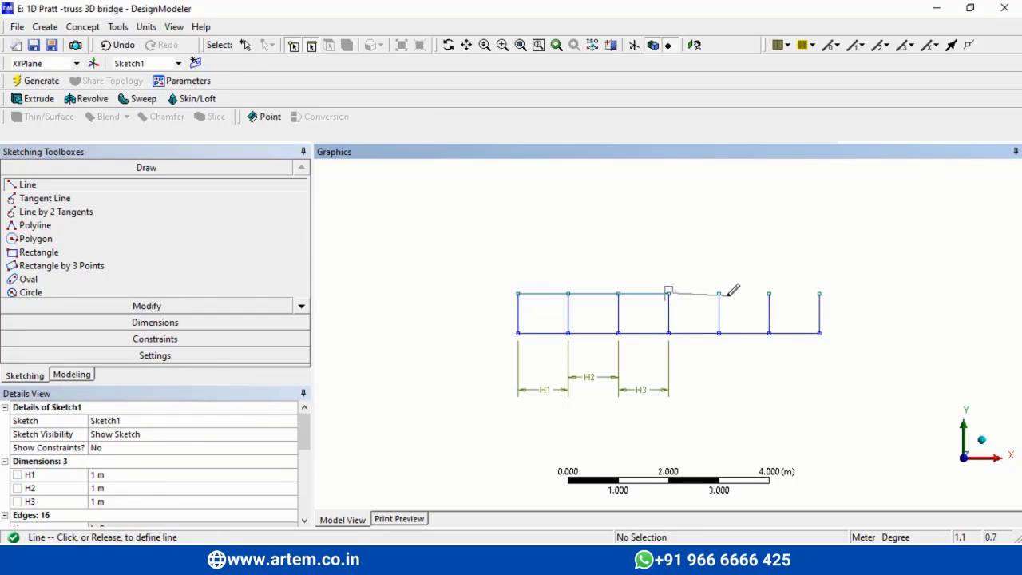
{"action": "left_click", "coordinate": [719, 293]}
{"action": "left_click", "coordinate": [718, 294]}
{"action": "left_click", "coordinate": [768, 294]}
{"action": "left_click", "coordinate": [769, 293]}
{"action": "left_click", "coordinate": [819, 294]}
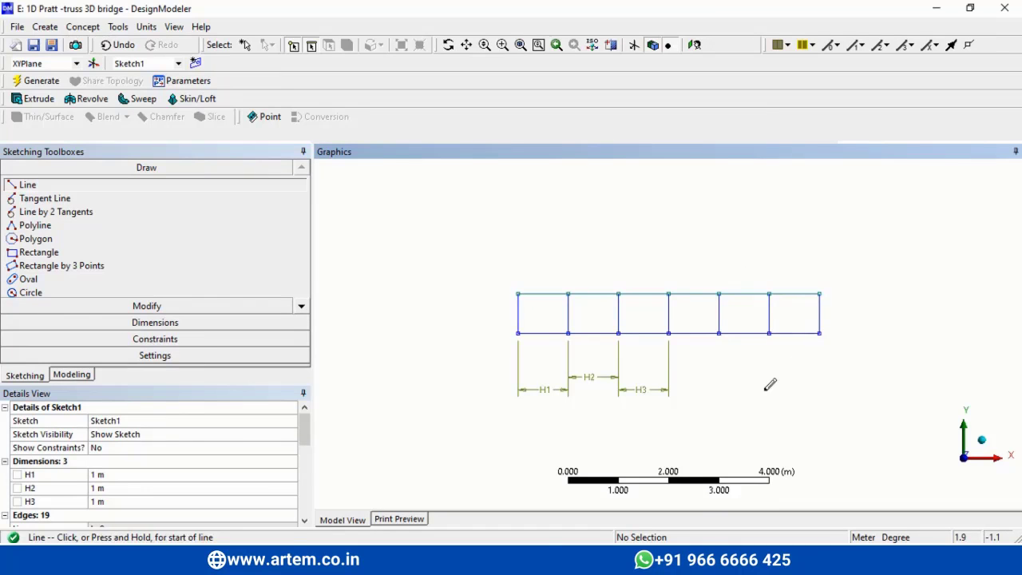
Following the reference diagram, draw the first three diagonals in alternating directions across the panels from the negative X end to the centre
{"action": "key", "text": "alt+Tab"}
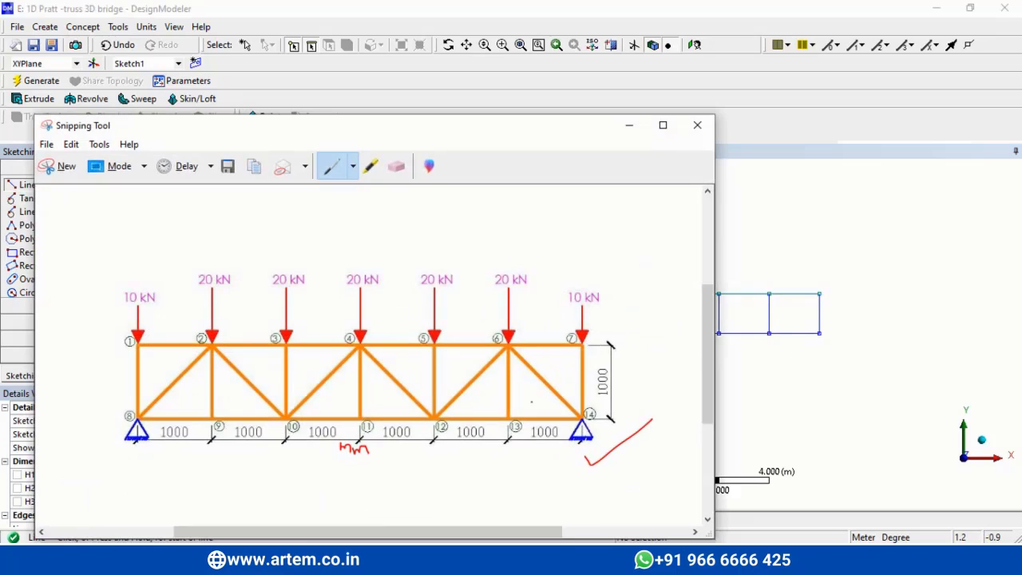
{"action": "key", "text": "alt+Tab"}
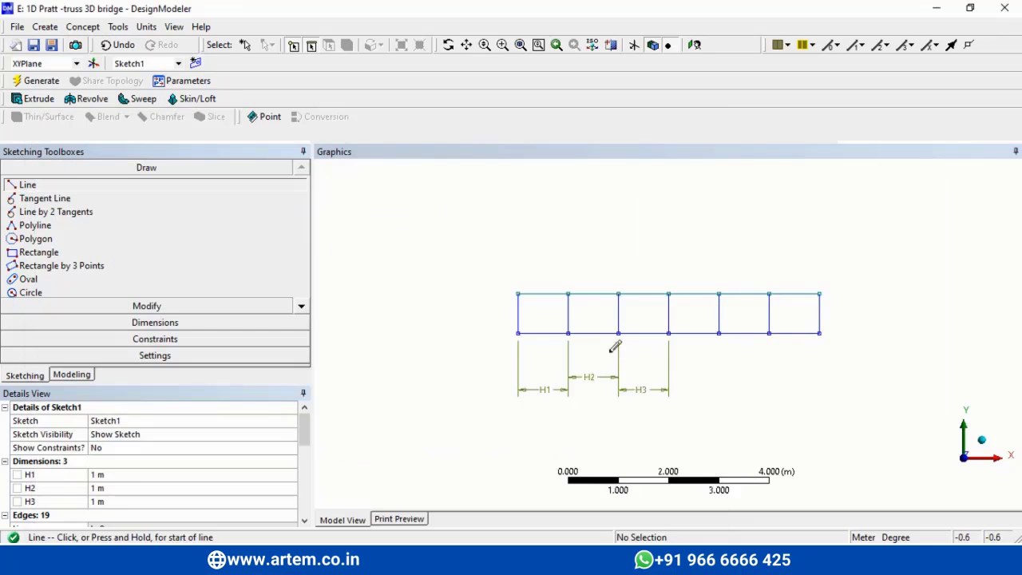
{"action": "left_click", "coordinate": [519, 332]}
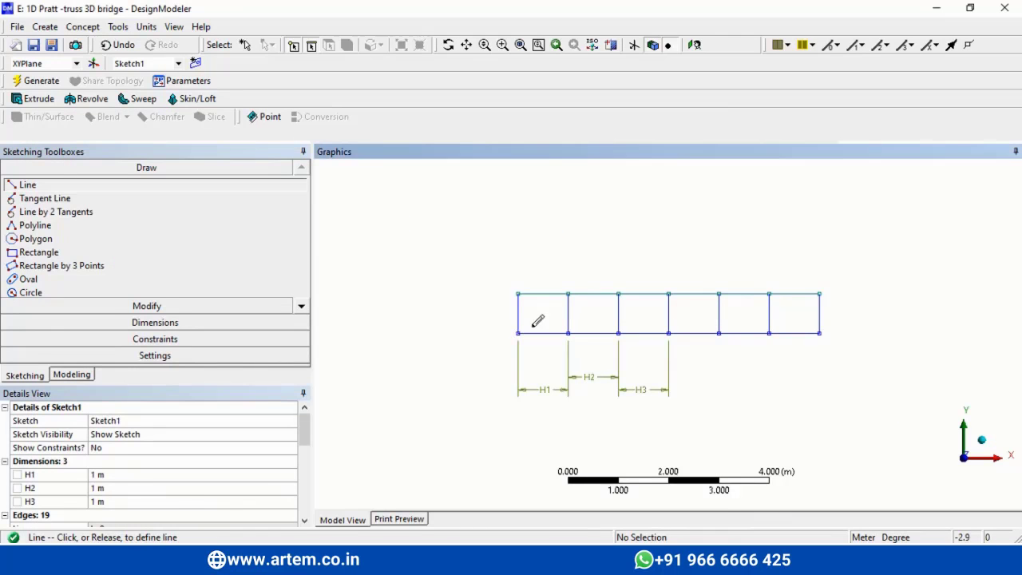
{"action": "left_click", "coordinate": [568, 293]}
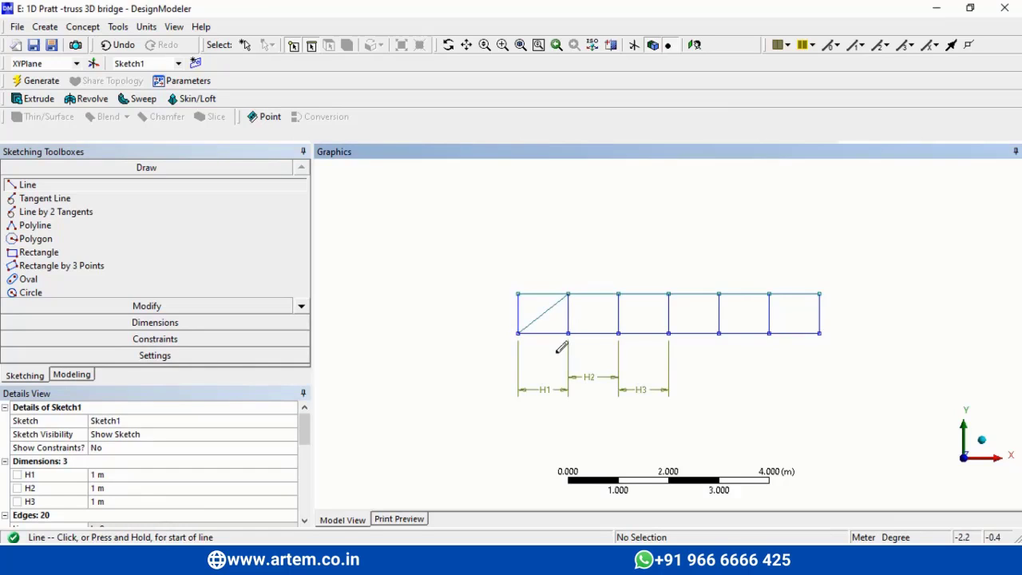
{"action": "left_click", "coordinate": [568, 294]}
{"action": "left_click", "coordinate": [617, 333]}
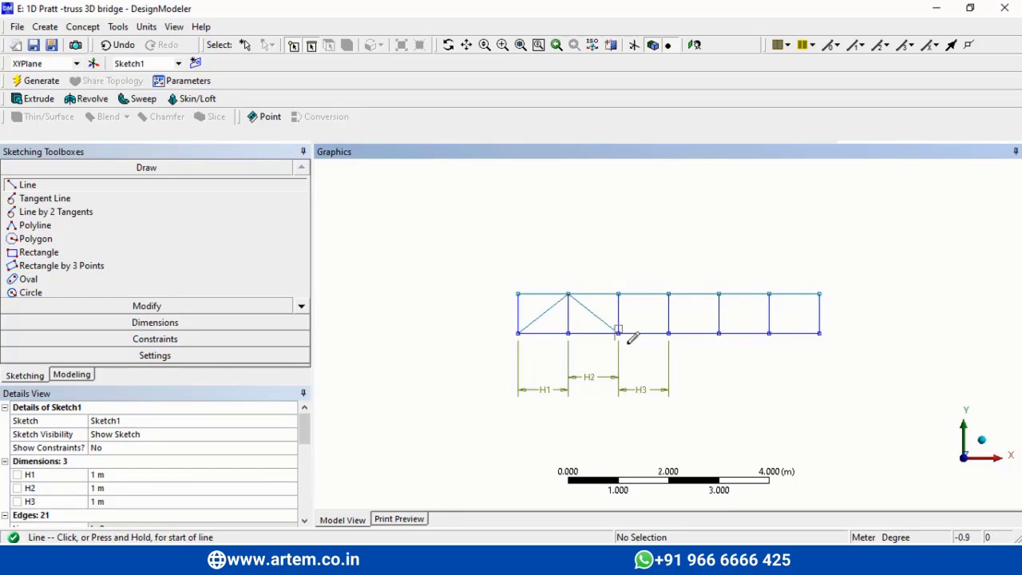
{"action": "left_click", "coordinate": [617, 332]}
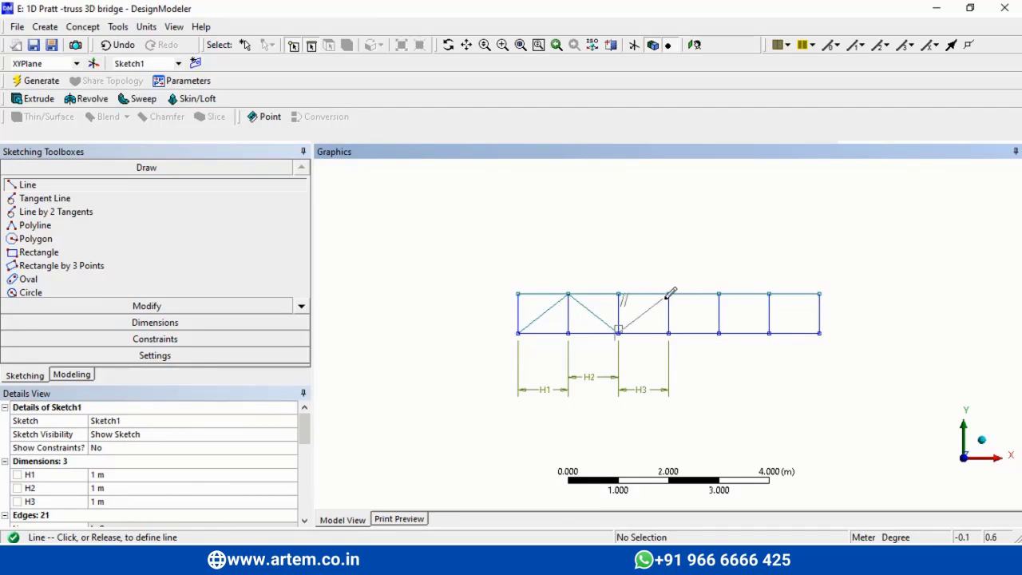
{"action": "left_click", "coordinate": [668, 294]}
Draw the remaining three alternating diagonals across the panels from the centre to the positive X end
{"action": "left_click", "coordinate": [668, 294]}
{"action": "left_click", "coordinate": [718, 332]}
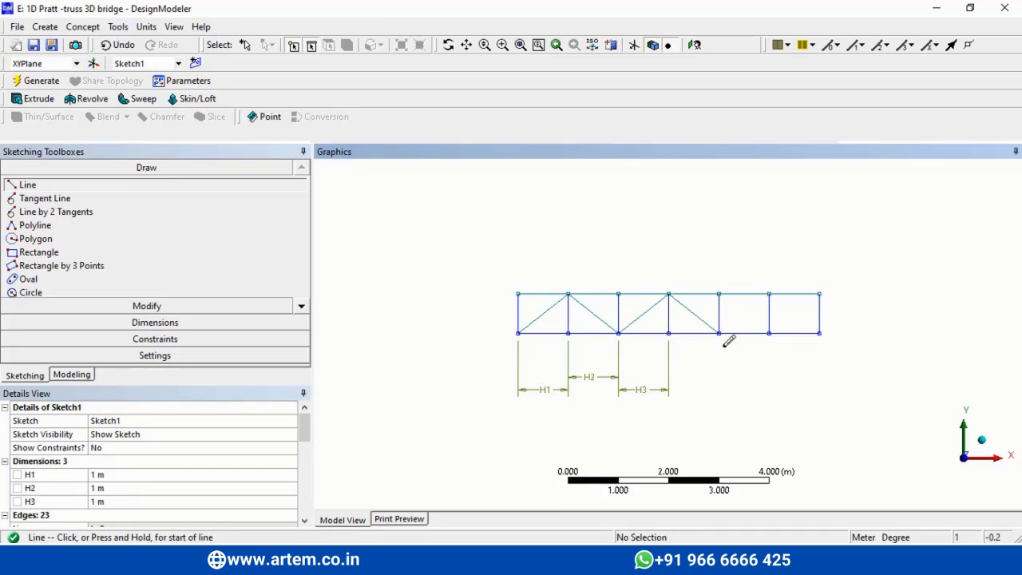
{"action": "left_click", "coordinate": [719, 333]}
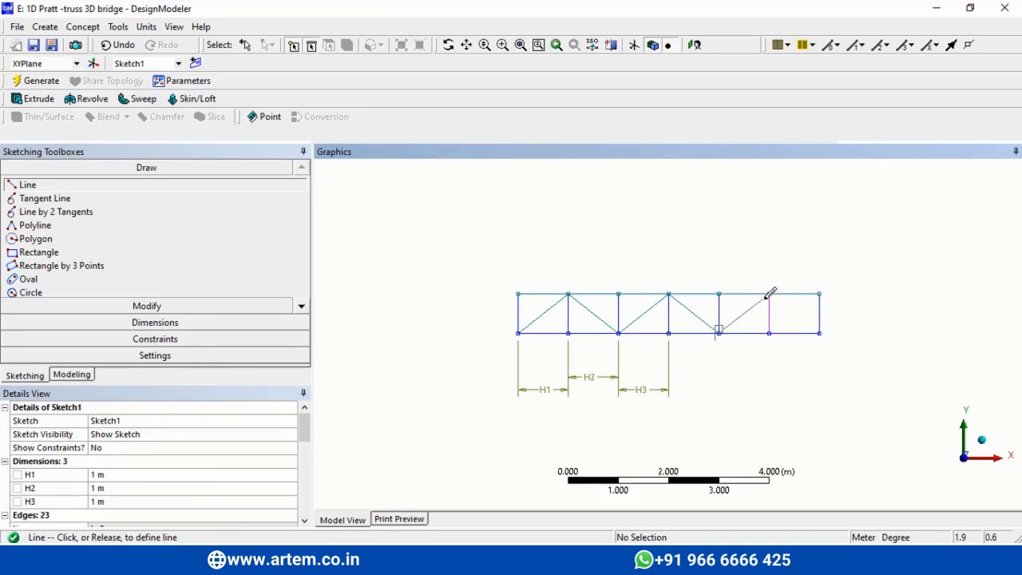
{"action": "left_click", "coordinate": [769, 294]}
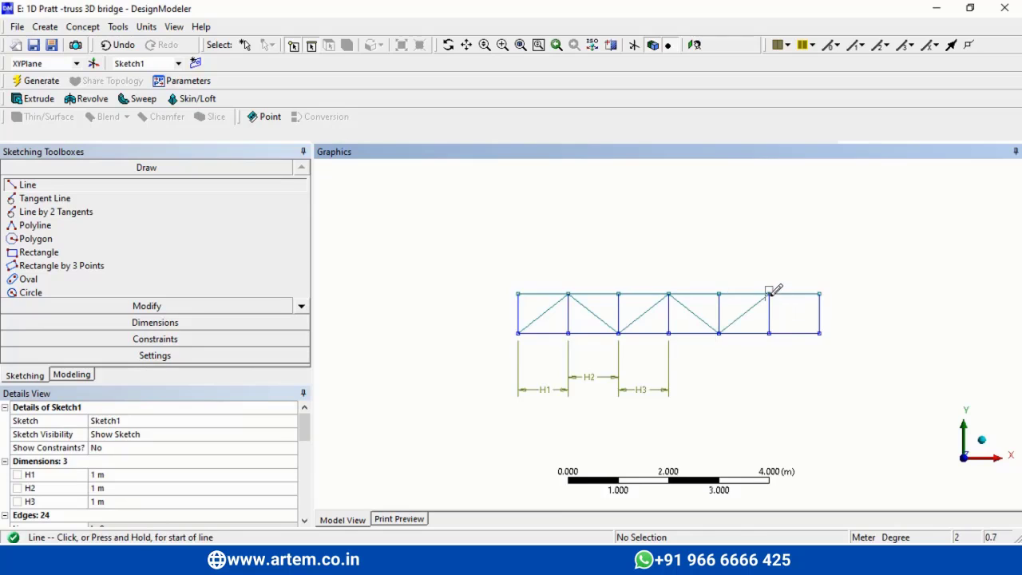
{"action": "left_click", "coordinate": [769, 294]}
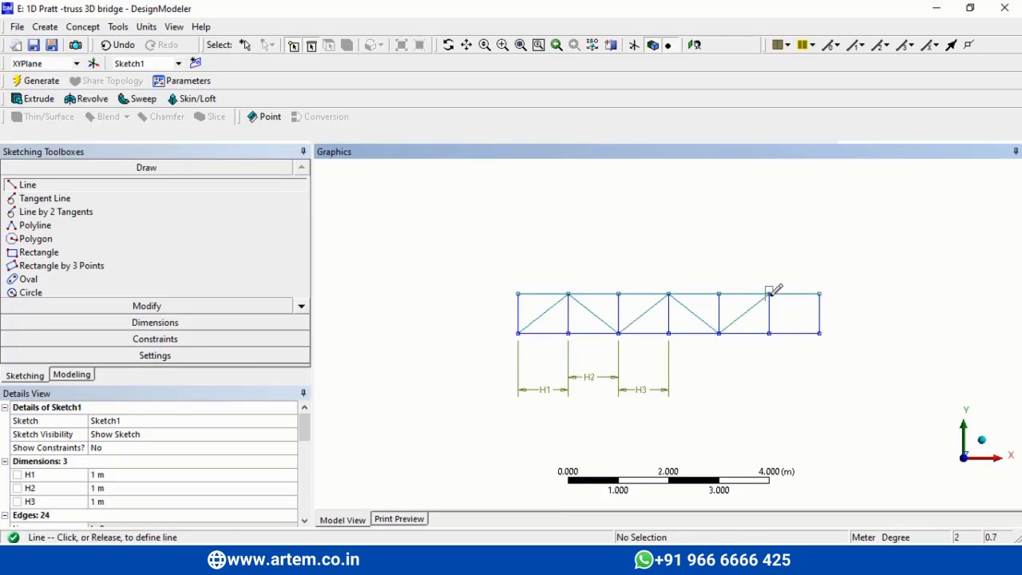
{"action": "left_click", "coordinate": [819, 333]}
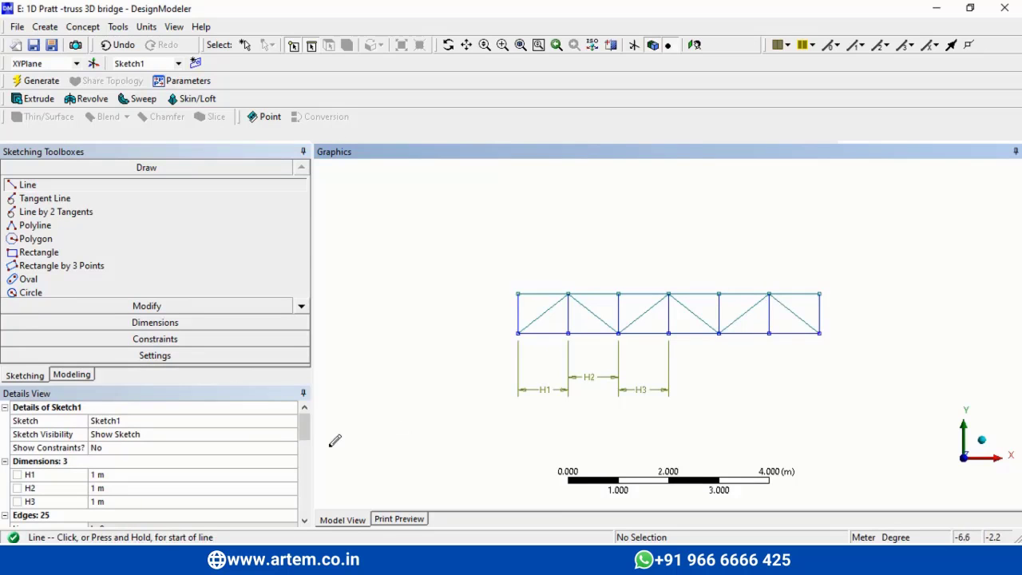
Dimension the end vertical at the negative X end of the truss and set its height to 1 m
{"action": "left_click", "coordinate": [155, 322]}
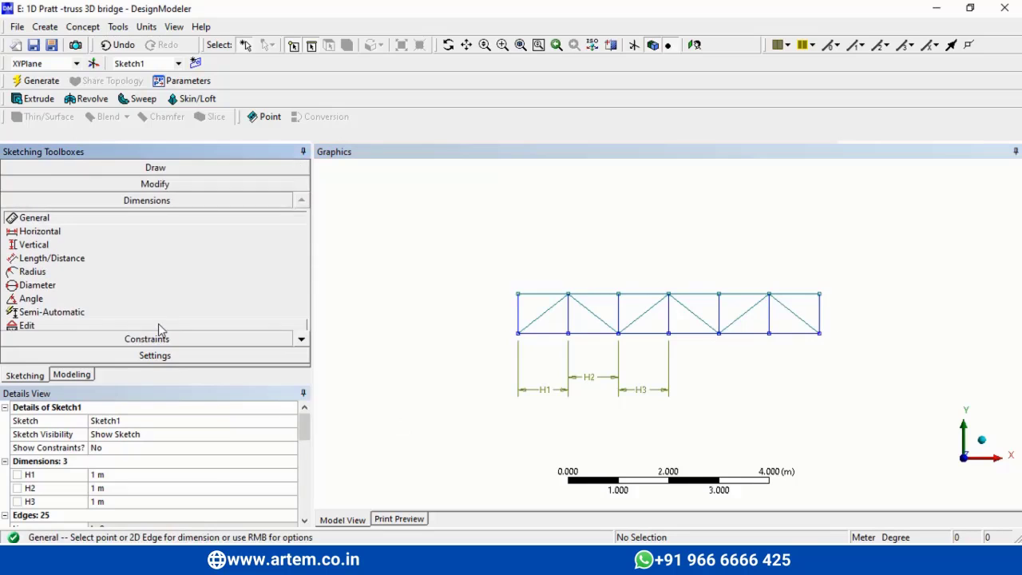
{"action": "left_click", "coordinate": [519, 313]}
{"action": "left_click", "coordinate": [498, 305]}
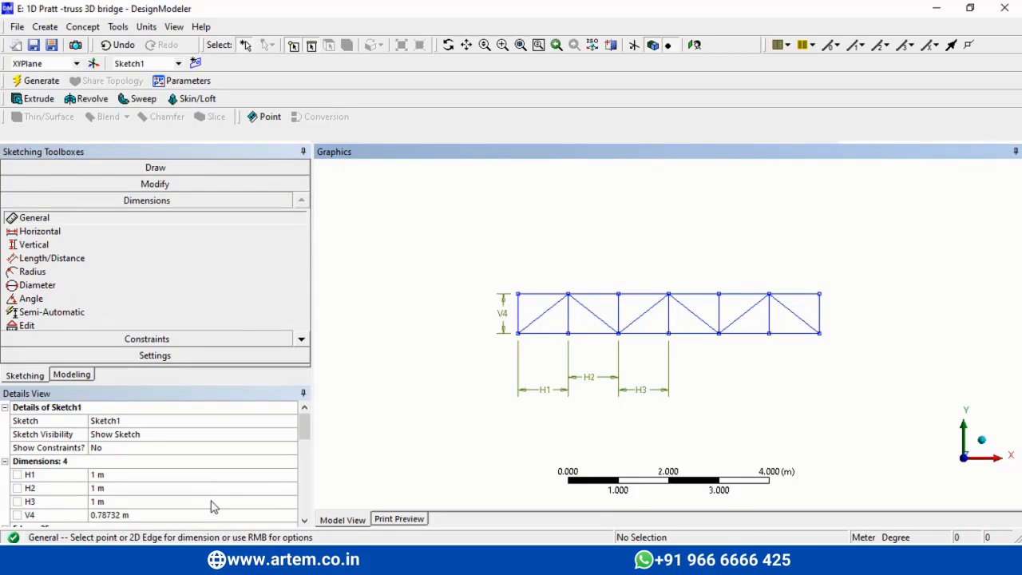
{"action": "left_click", "coordinate": [171, 515]}
{"action": "type", "text": "1"}
{"action": "key", "text": "Return"}
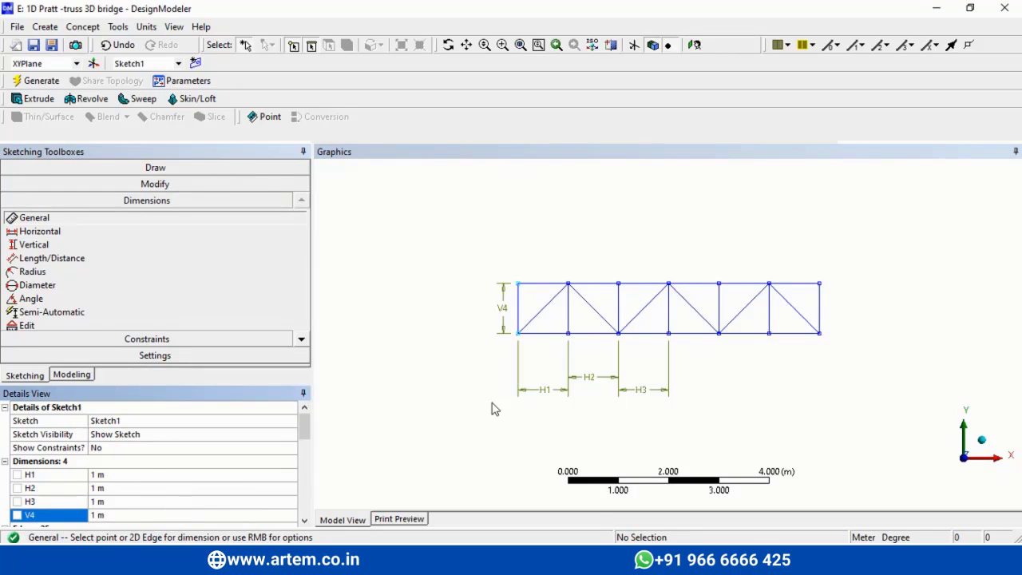
Compare the truss sketch with the reference diagram, then examine Sketch1 from an angled view in the modeling environment
{"action": "key", "text": "alt+Tab"}
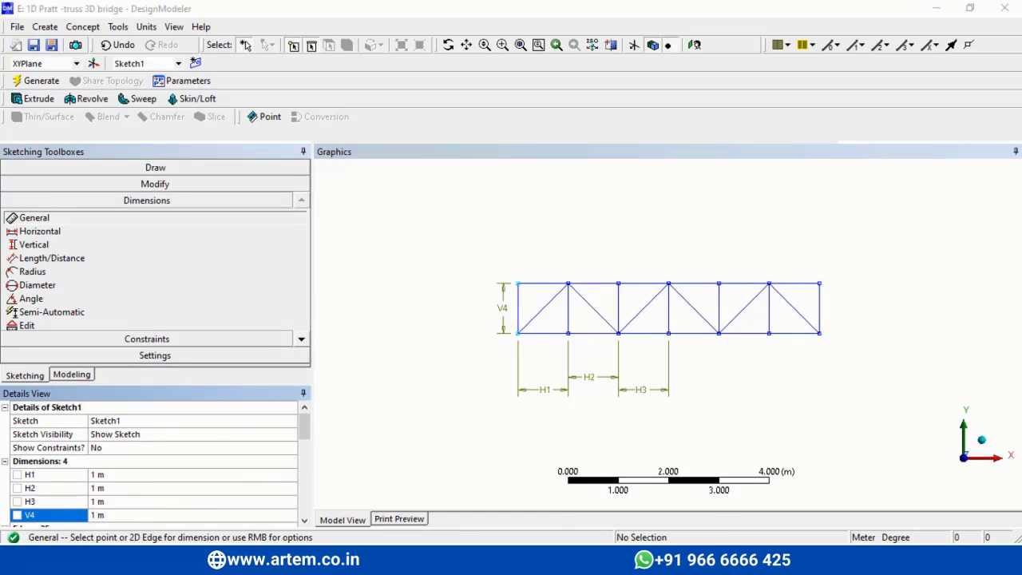
{"action": "mouse_move", "coordinate": [509, 142]}
{"action": "left_mouse_down"}
{"action": "mouse_move", "coordinate": [427, 316]}
{"action": "mouse_move", "coordinate": [251, 180]}
{"action": "mouse_move", "coordinate": [742, 157]}
{"action": "left_mouse_up"}
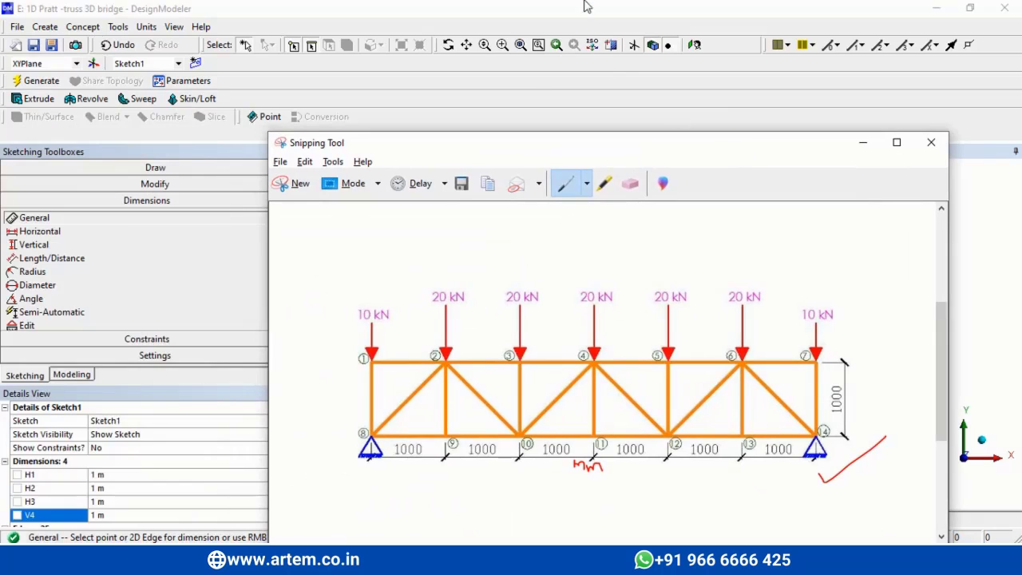
{"action": "left_click", "coordinate": [527, 49]}
{"action": "left_click", "coordinate": [448, 45]}
{"action": "mouse_move", "coordinate": [718, 303]}
{"action": "left_mouse_down"}
{"action": "mouse_move", "coordinate": [670, 349]}
{"action": "mouse_move", "coordinate": [691, 340]}
{"action": "left_mouse_up"}
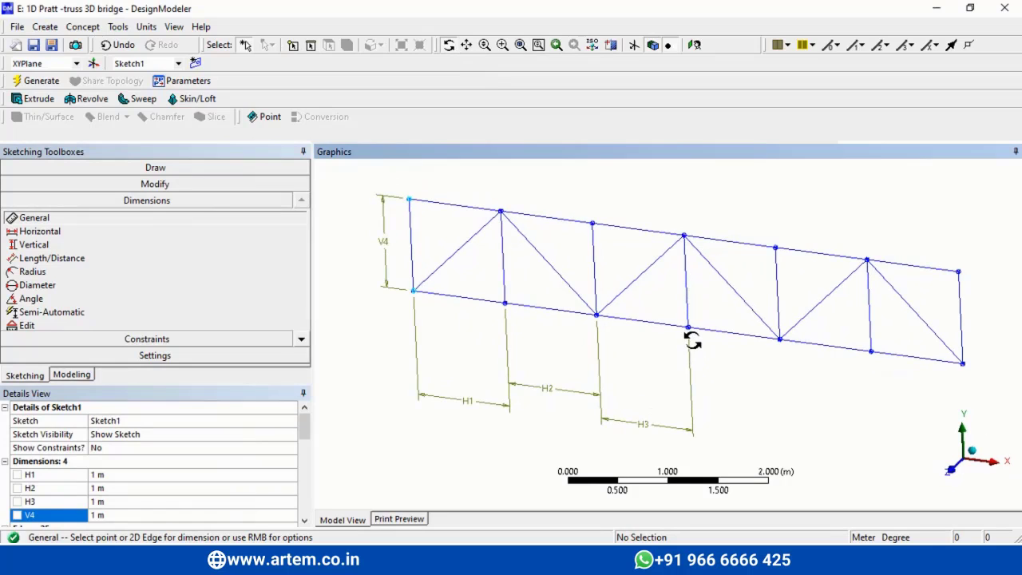
{"action": "left_click", "coordinate": [86, 377]}
{"action": "left_click", "coordinate": [102, 194]}
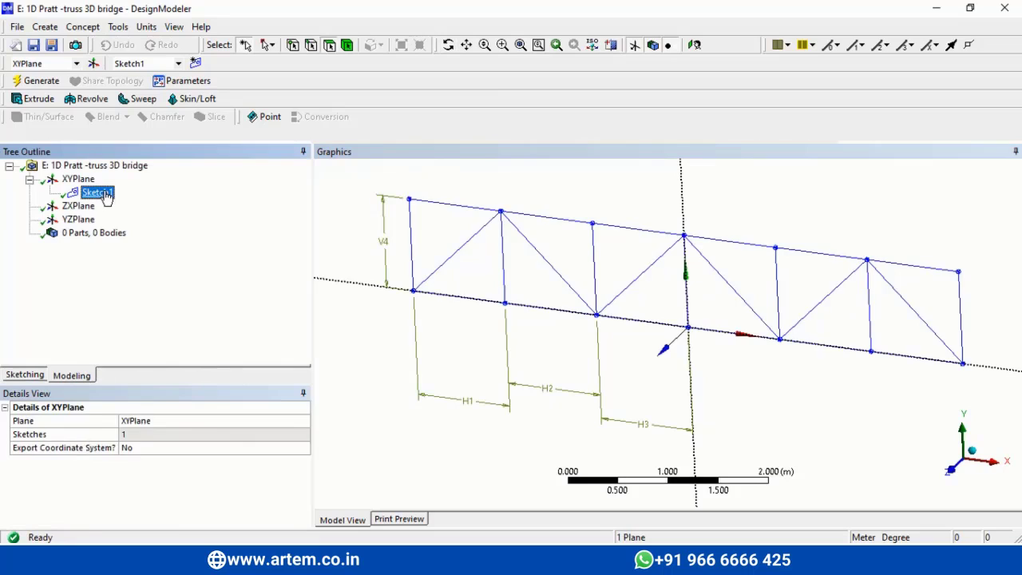
{"action": "left_click", "coordinate": [96, 194], "text": "ctrl"}
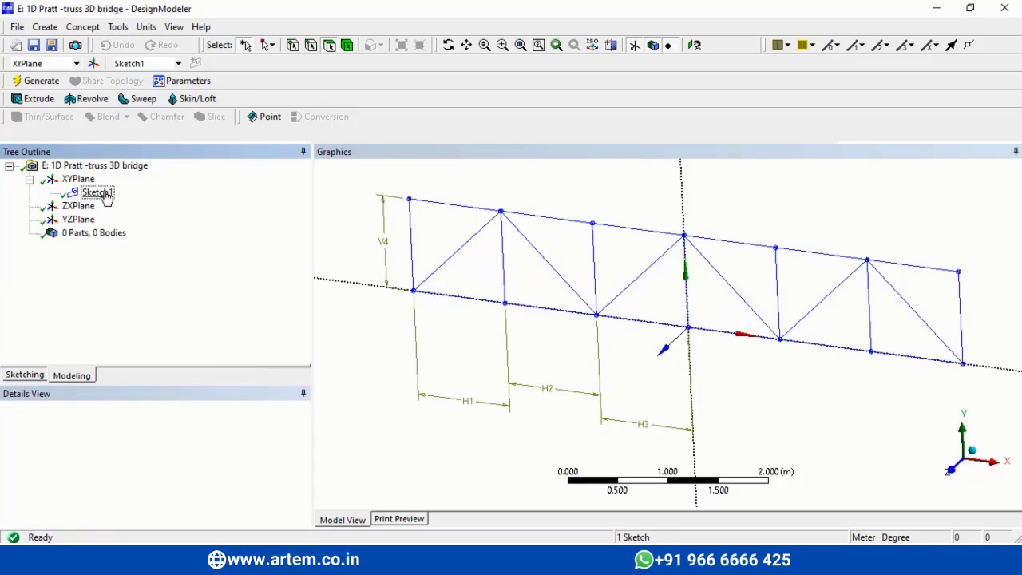
Generate a new plane based on XYPlane with an Offset Z of 1 m and add a new sketch on it
{"action": "left_click", "coordinate": [93, 63]}
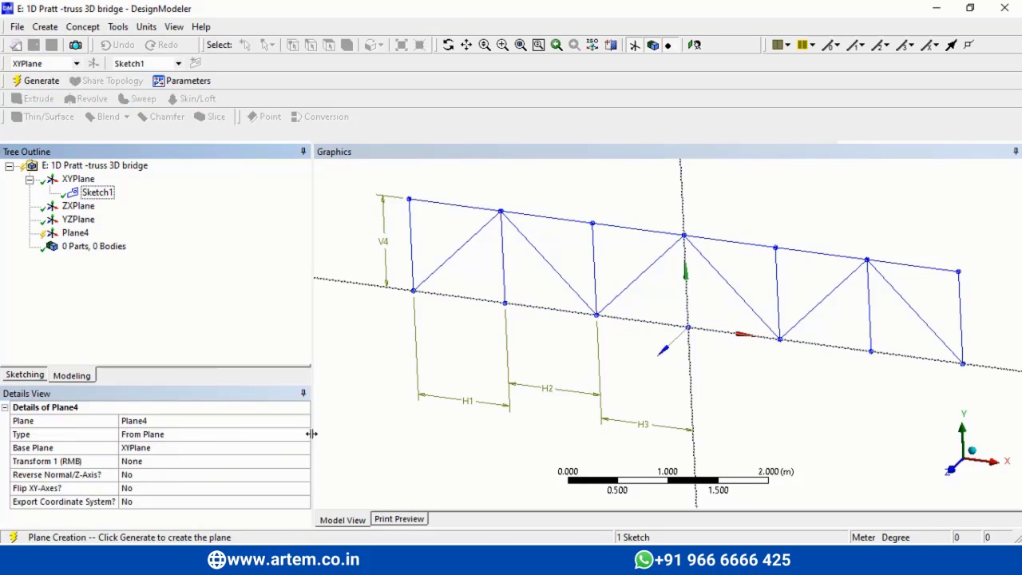
{"action": "left_click", "coordinate": [219, 463]}
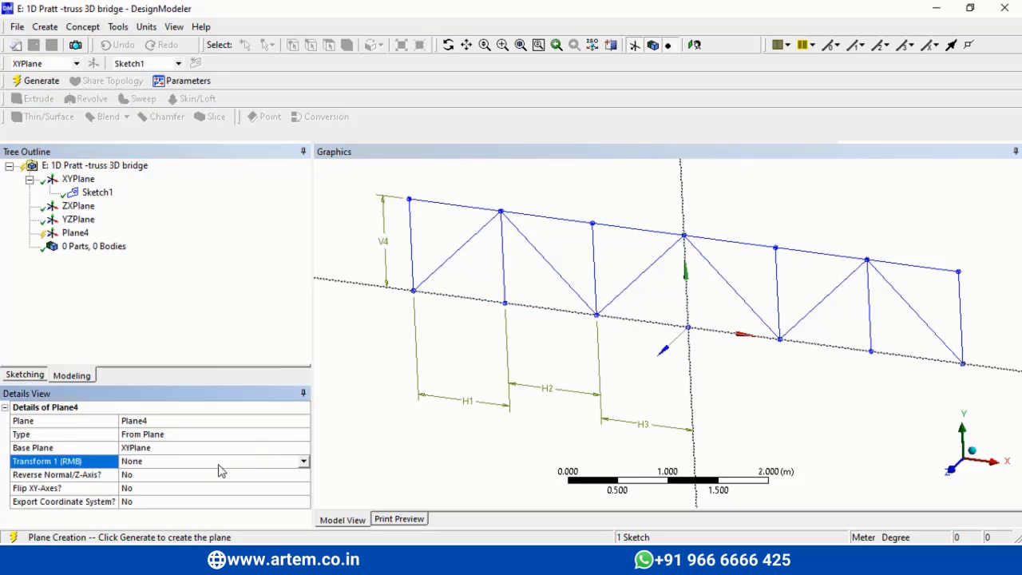
{"action": "left_click", "coordinate": [304, 461]}
{"action": "left_click", "coordinate": [140, 541]}
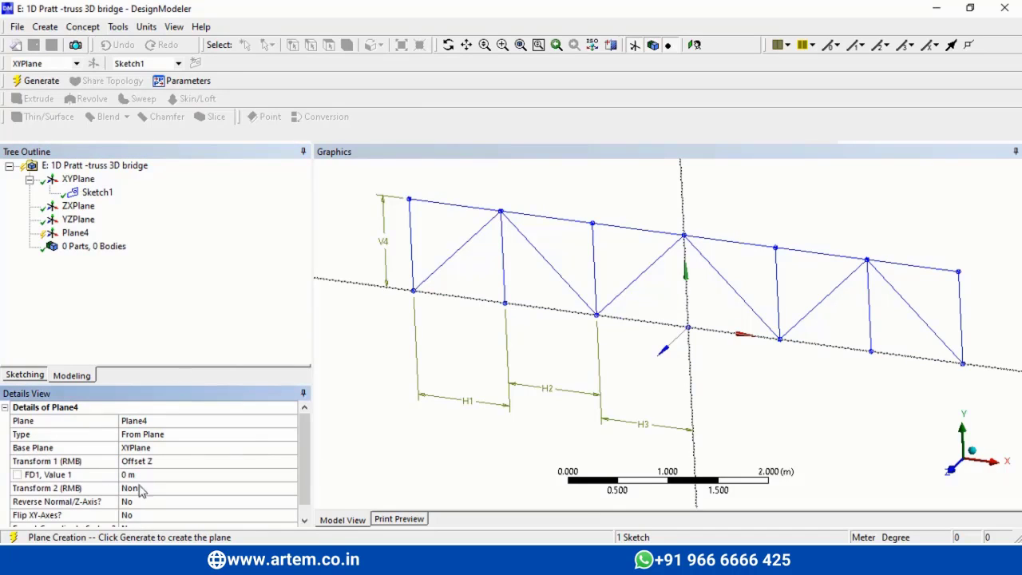
{"action": "left_click", "coordinate": [140, 474]}
{"action": "type", "text": "1"}
{"action": "key", "text": "Return"}
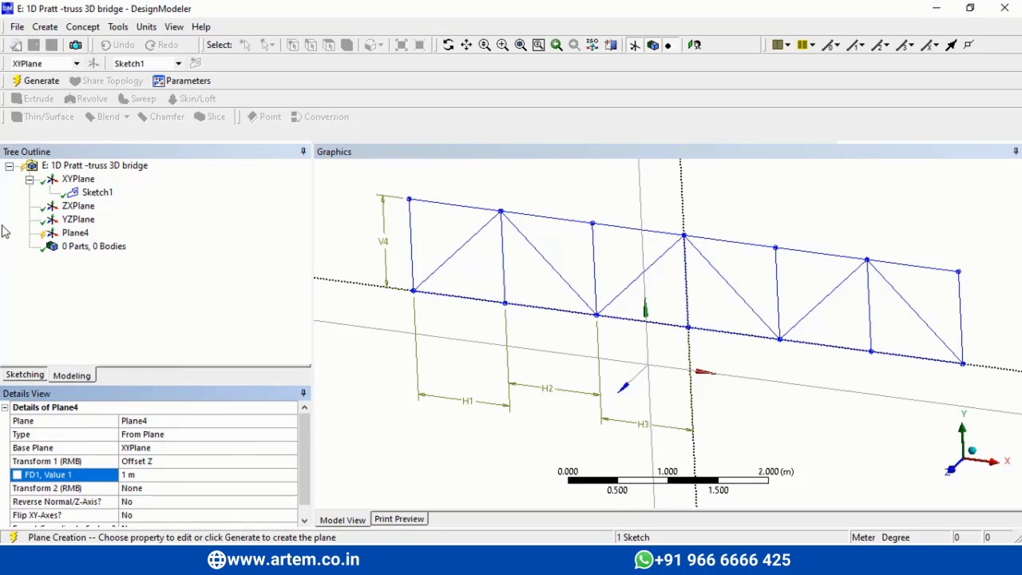
{"action": "left_click", "coordinate": [37, 81]}
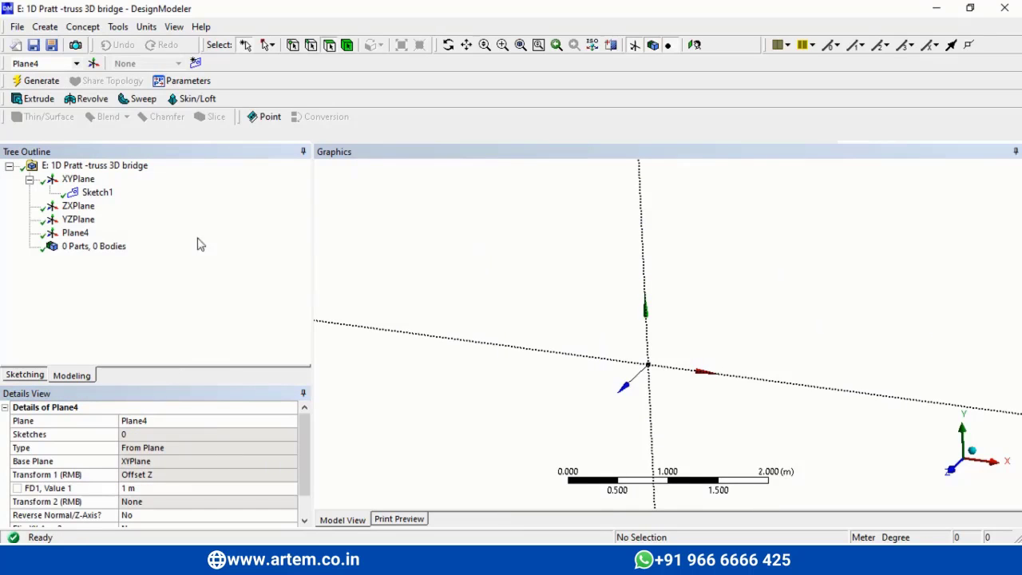
{"action": "left_click", "coordinate": [75, 233]}
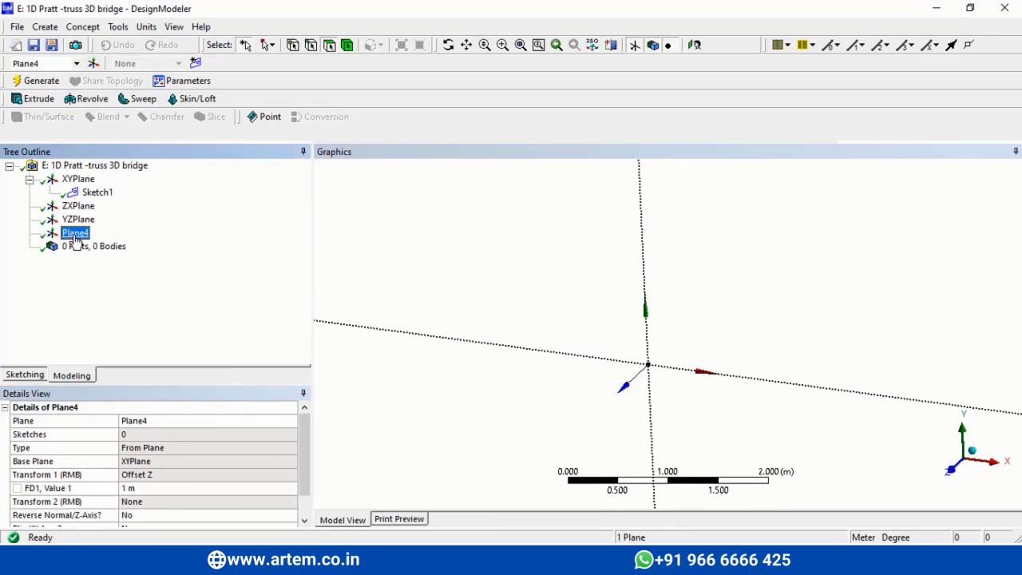
{"action": "left_click", "coordinate": [196, 63]}
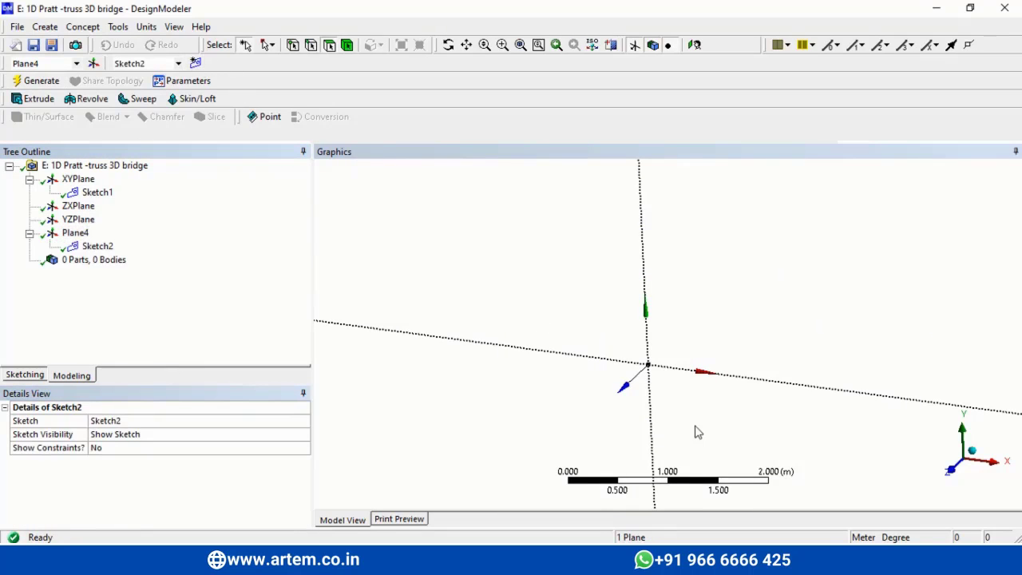
Return to Sketch1 on XYPlane, facing the truss, and start the Duplicate operation in sketching mode
{"action": "left_click", "coordinate": [97, 194]}
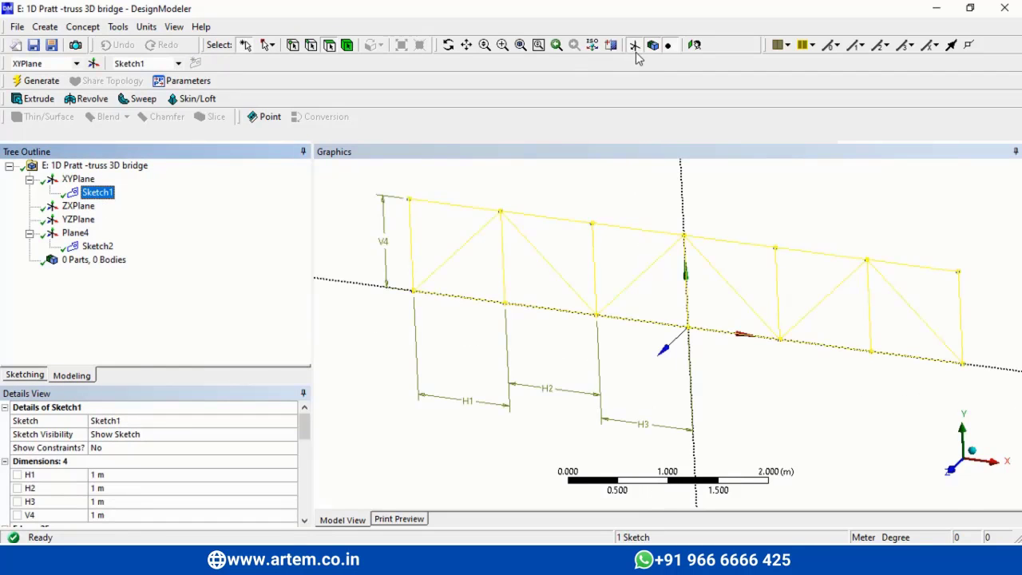
{"action": "left_click", "coordinate": [953, 470]}
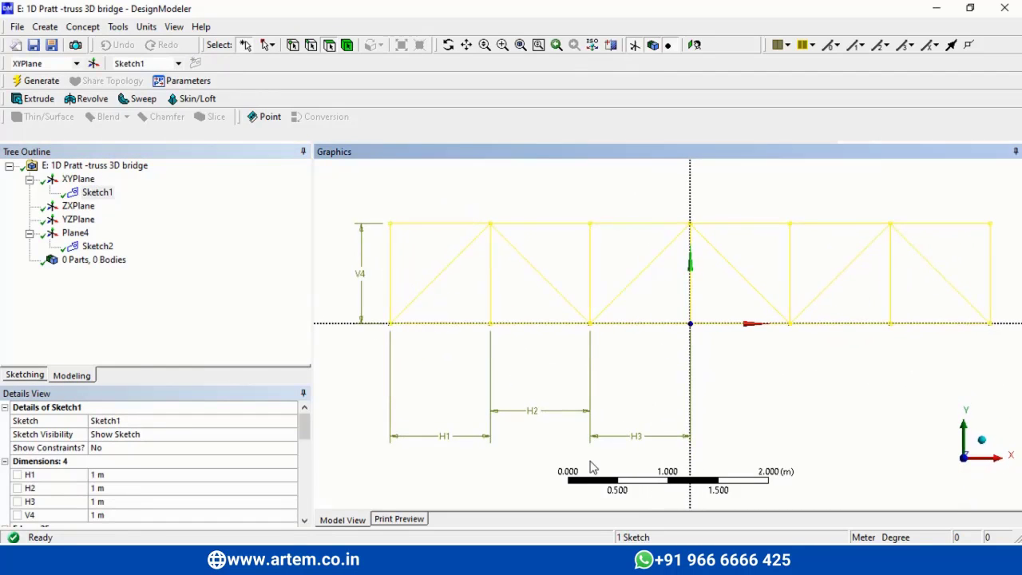
{"action": "left_click", "coordinate": [26, 375]}
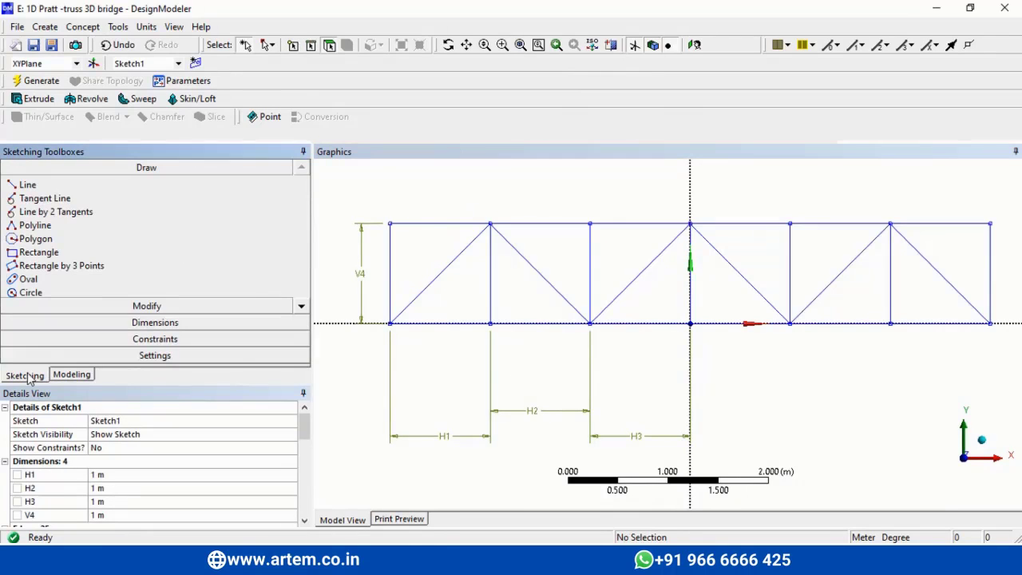
{"action": "left_click", "coordinate": [199, 311]}
{"action": "left_click", "coordinate": [302, 324]}
{"action": "left_click", "coordinate": [302, 324]}
{"action": "left_click", "coordinate": [302, 324]}
{"action": "left_click", "coordinate": [302, 324]}
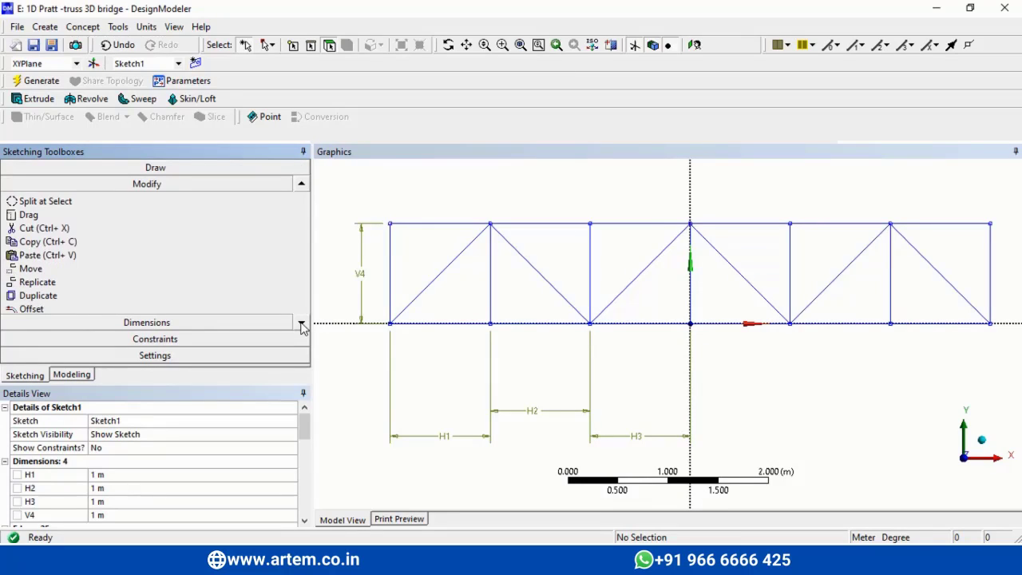
{"action": "left_click", "coordinate": [12, 295]}
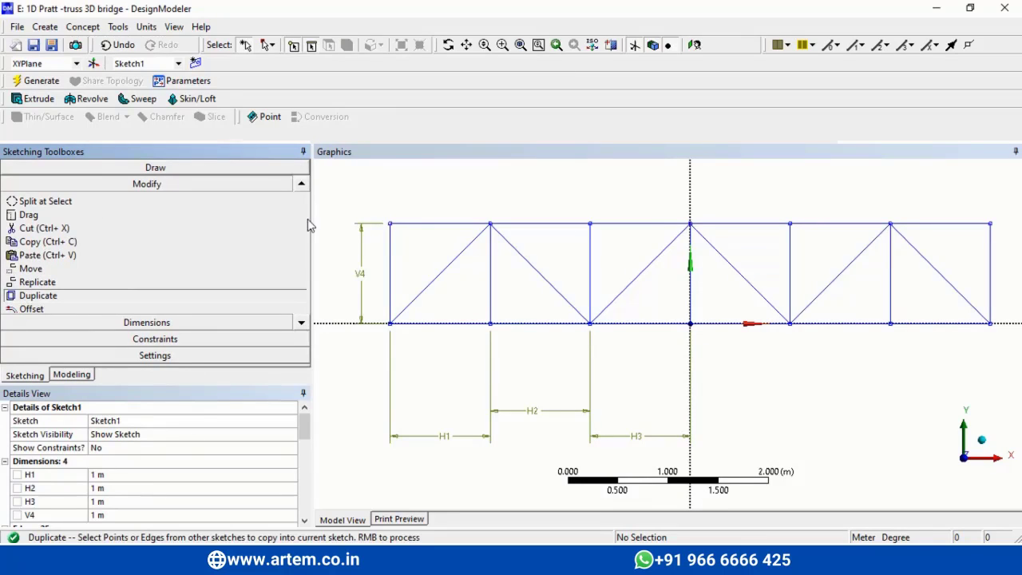
Enable box selection and select all edges and points of the truss for duplication
{"action": "right_click", "coordinate": [364, 216]}
{"action": "left_click", "coordinate": [365, 213]}
{"action": "left_click", "coordinate": [274, 45]}
{"action": "left_click", "coordinate": [280, 77]}
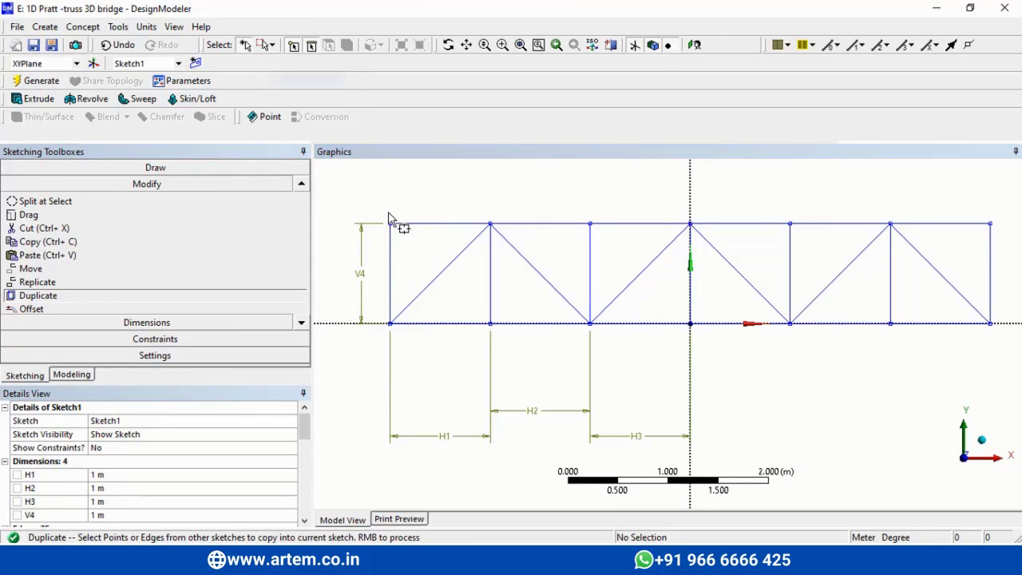
{"action": "left_click_drag", "start_coordinate": [359, 193], "coordinate": [1011, 349]}
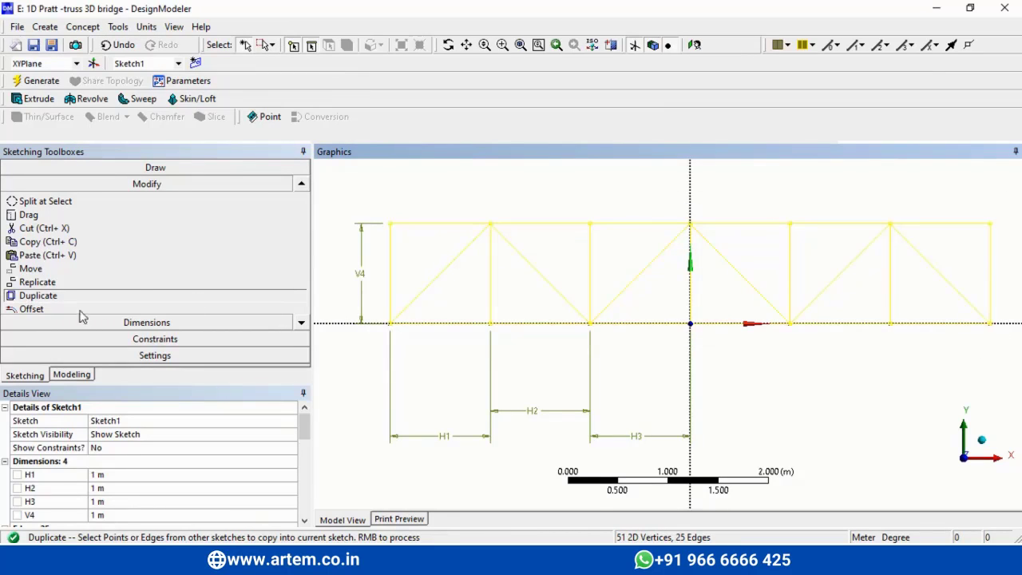
Make Sketch2 on Plane4 active and try to paste the truss picked for duplication into it
{"action": "left_click", "coordinate": [178, 64]}
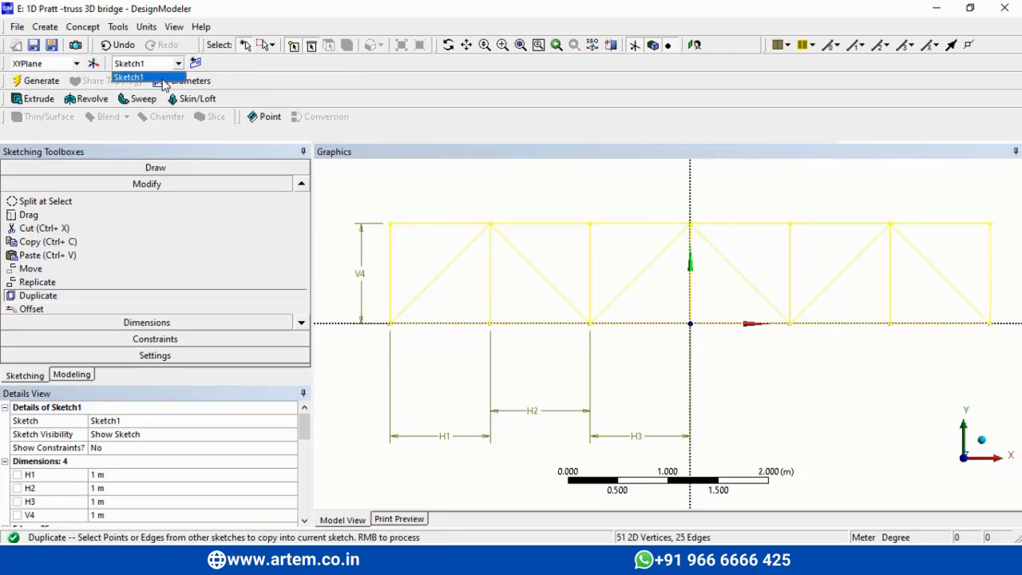
{"action": "left_click", "coordinate": [86, 65]}
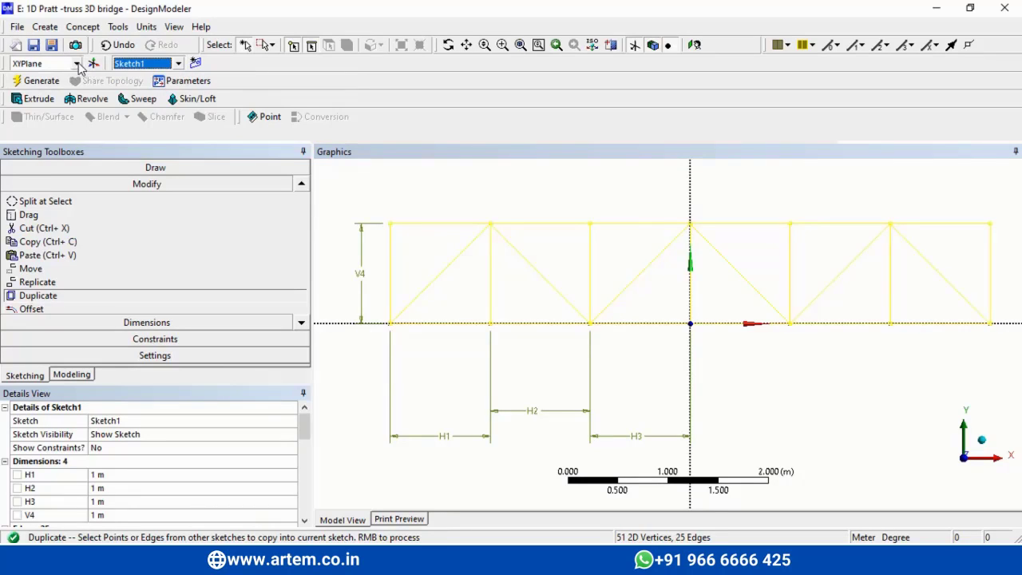
{"action": "left_click", "coordinate": [48, 64]}
{"action": "left_click", "coordinate": [30, 96]}
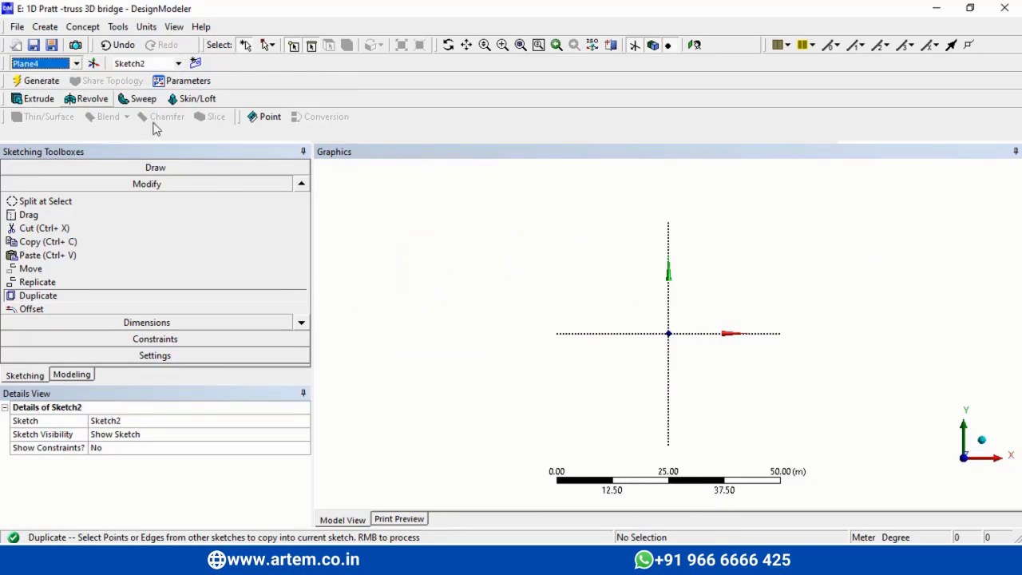
{"action": "right_click", "coordinate": [507, 260]}
{"action": "left_click", "coordinate": [452, 287]}
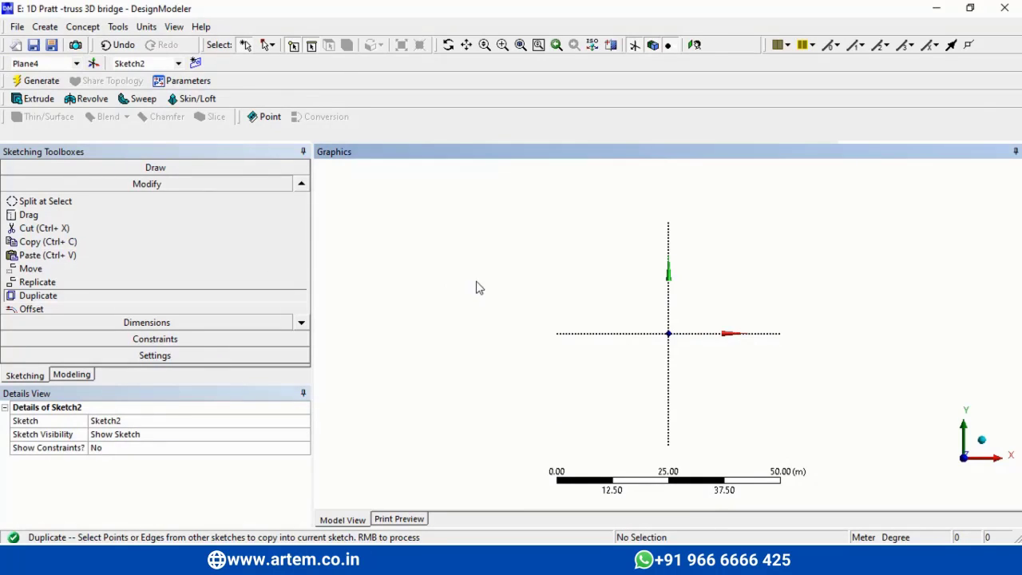
{"action": "right_click", "coordinate": [530, 334]}
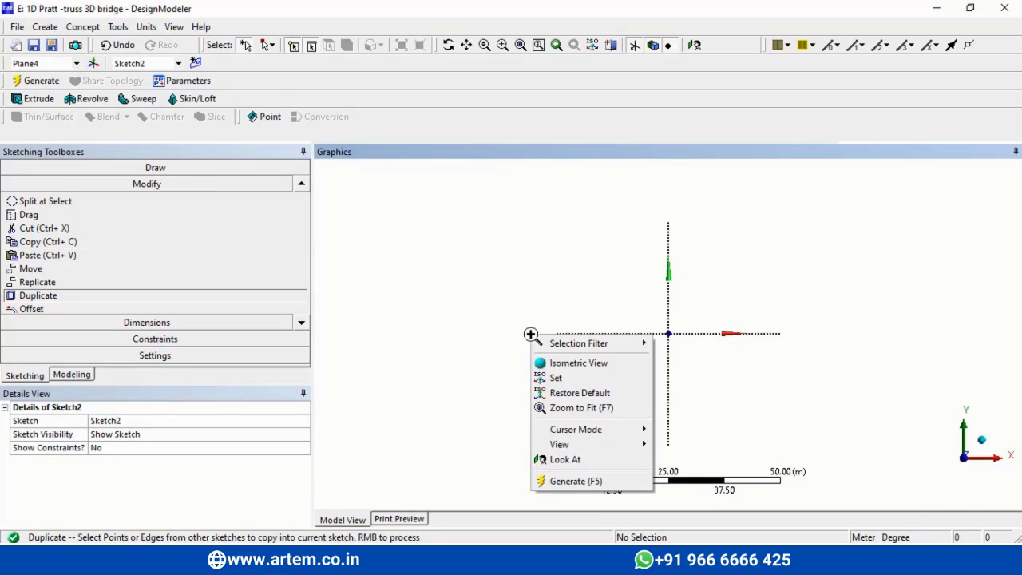
{"action": "left_click", "coordinate": [467, 279]}
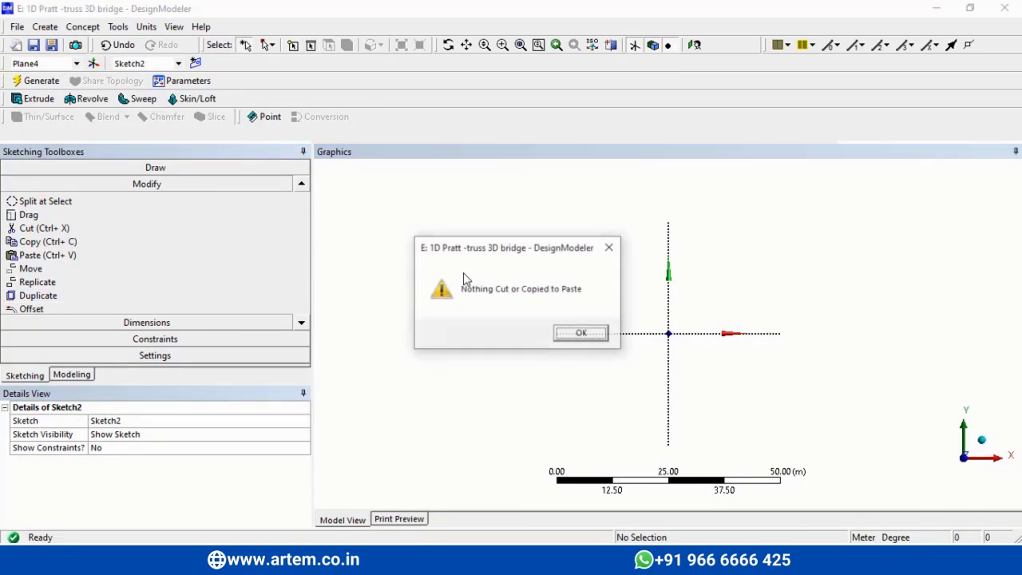
{"action": "left_click", "coordinate": [593, 336]}
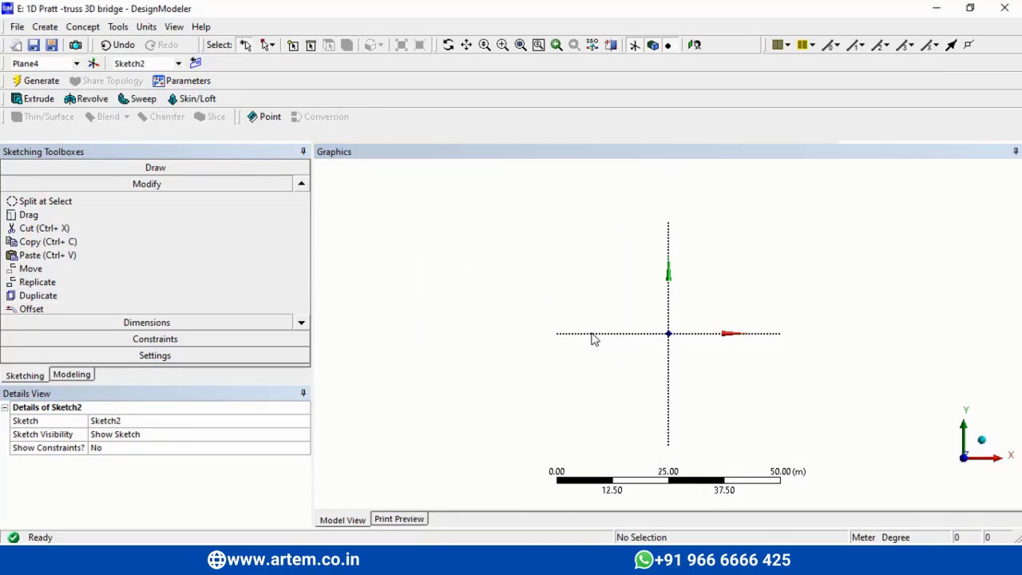
Return to Sketch1 on XYPlane and copy the entire truss using the Copy operation with box selection
{"action": "left_click", "coordinate": [179, 64]}
{"action": "left_click", "coordinate": [83, 70]}
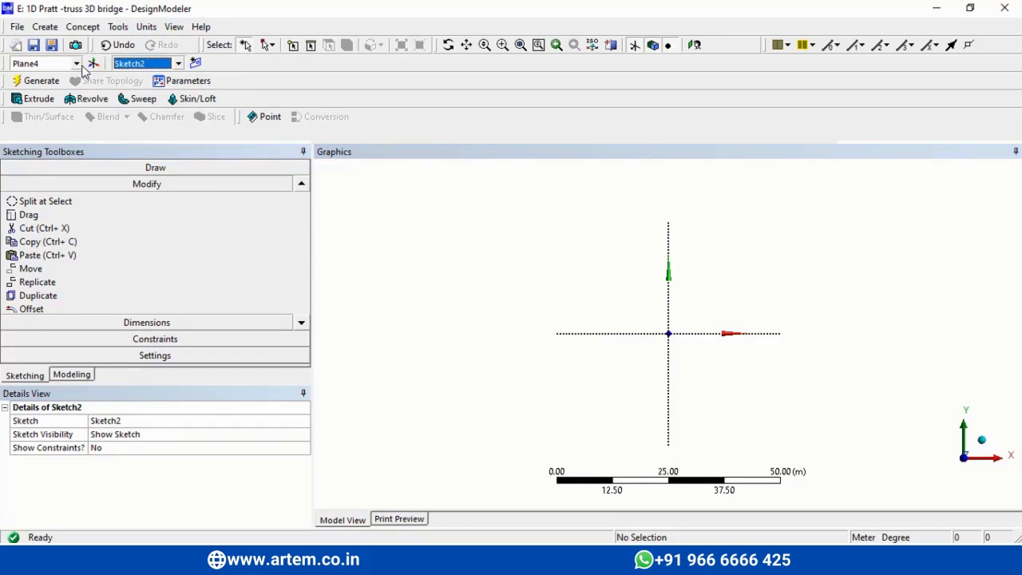
{"action": "left_click", "coordinate": [77, 64]}
{"action": "left_click", "coordinate": [64, 77]}
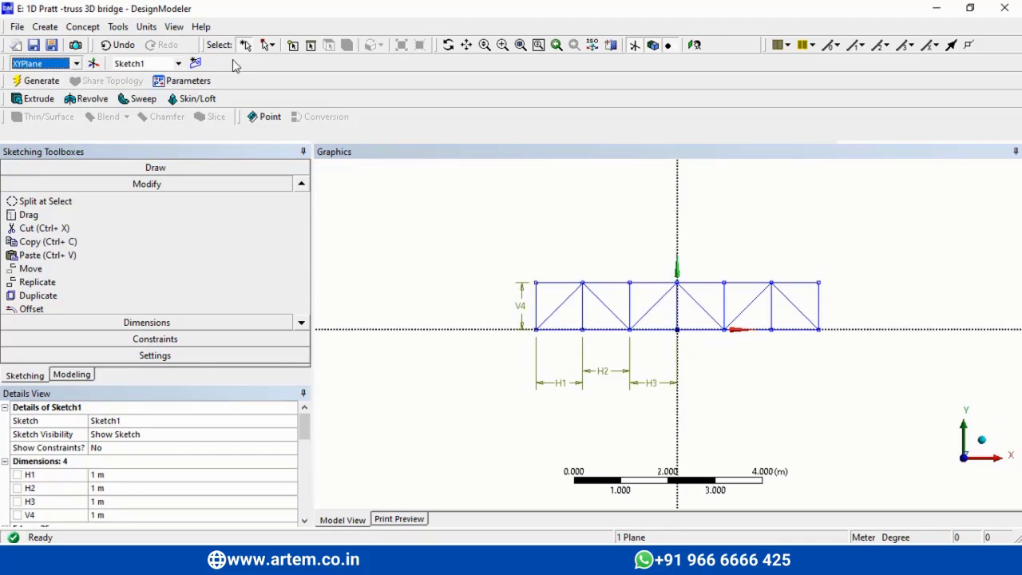
{"action": "left_click", "coordinate": [86, 244]}
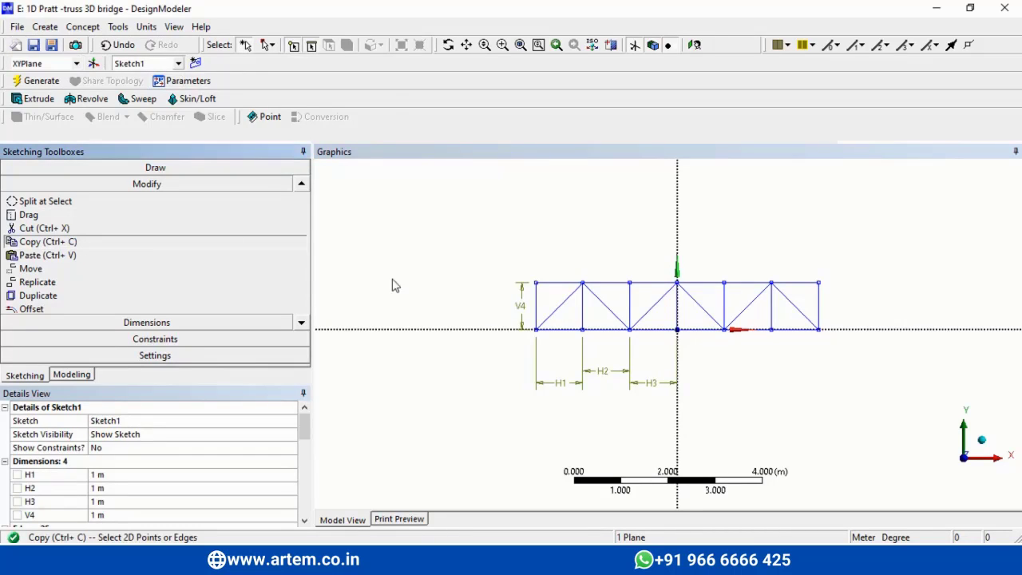
{"action": "left_click", "coordinate": [271, 44]}
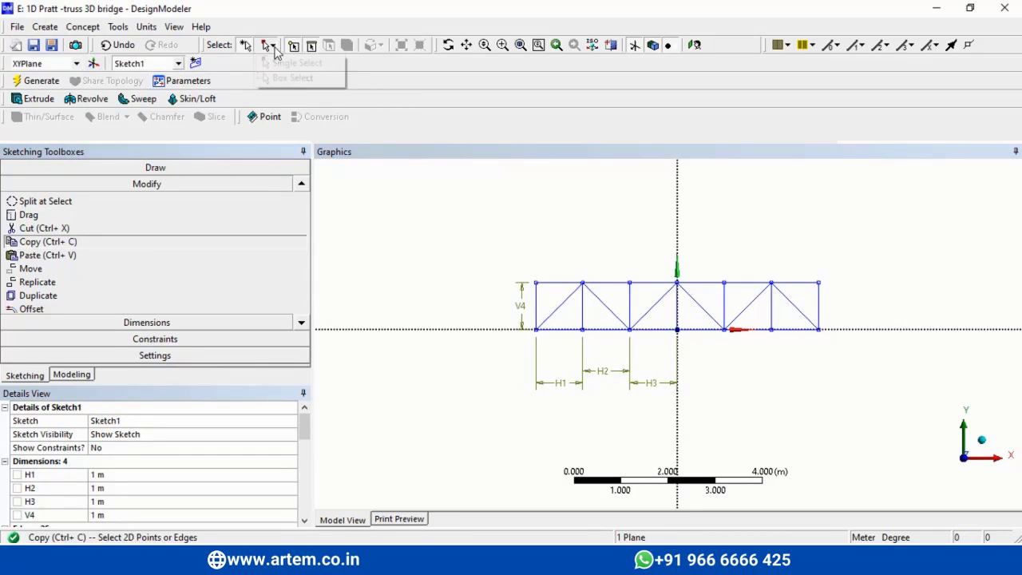
{"action": "left_click", "coordinate": [289, 78]}
{"action": "left_click_drag", "start_coordinate": [487, 257], "coordinate": [894, 379]}
{"action": "left_click", "coordinate": [891, 371]}
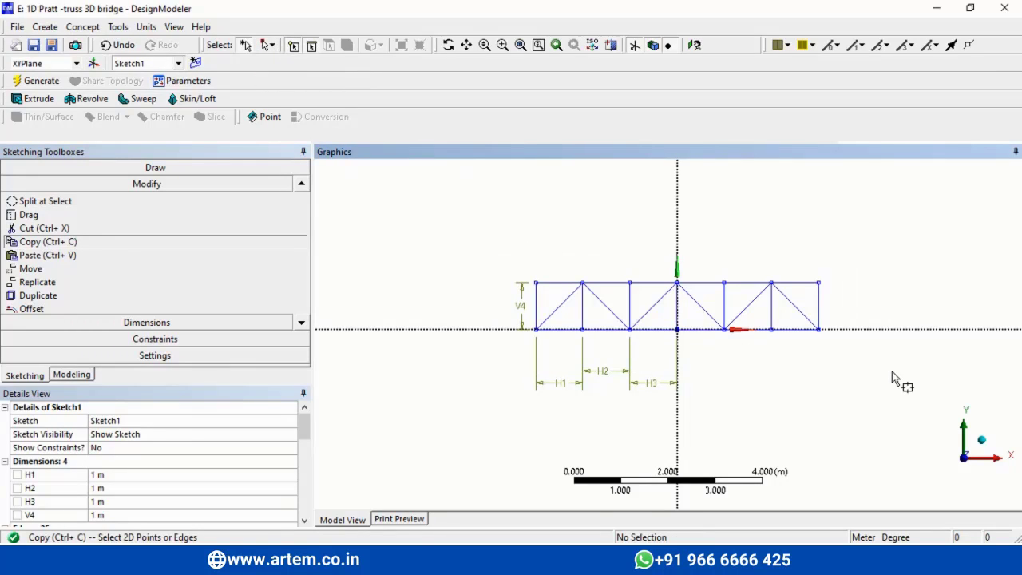
Switch to Sketch2 on Plane4 as the destination for the copied truss
{"action": "left_click", "coordinate": [78, 256]}
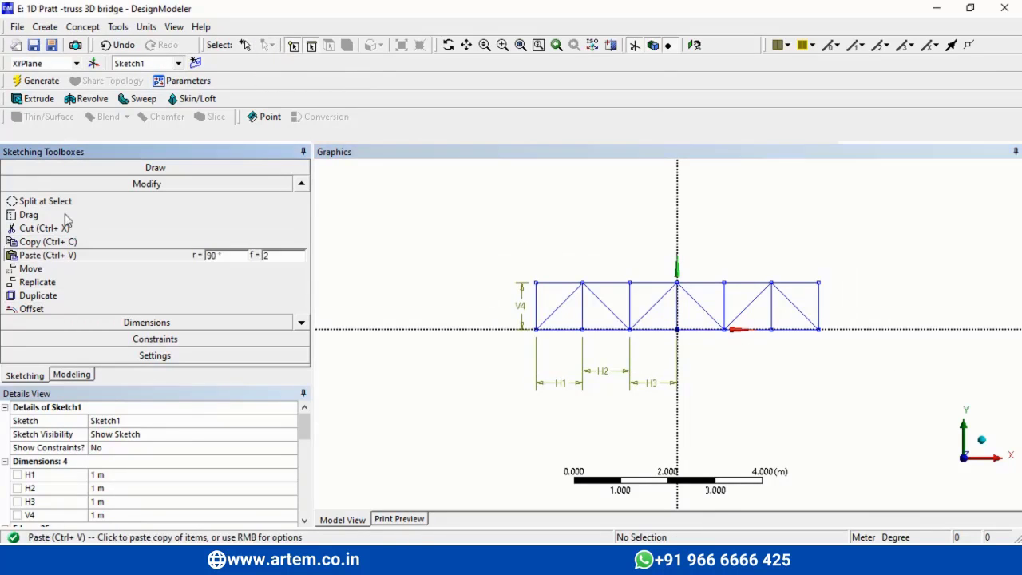
{"action": "left_click", "coordinate": [78, 64]}
{"action": "left_click", "coordinate": [28, 106]}
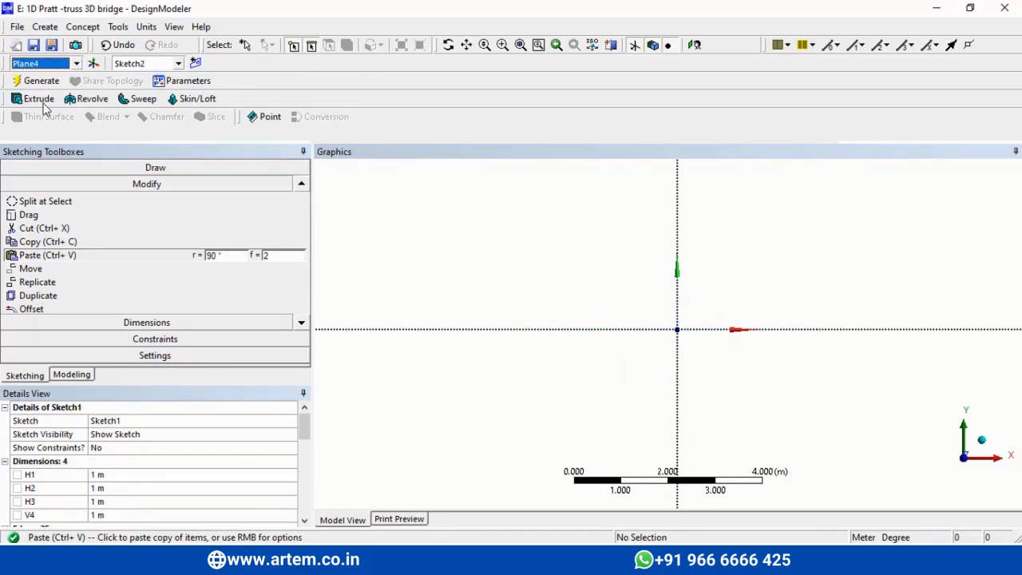
{"action": "right_click", "coordinate": [408, 278]}
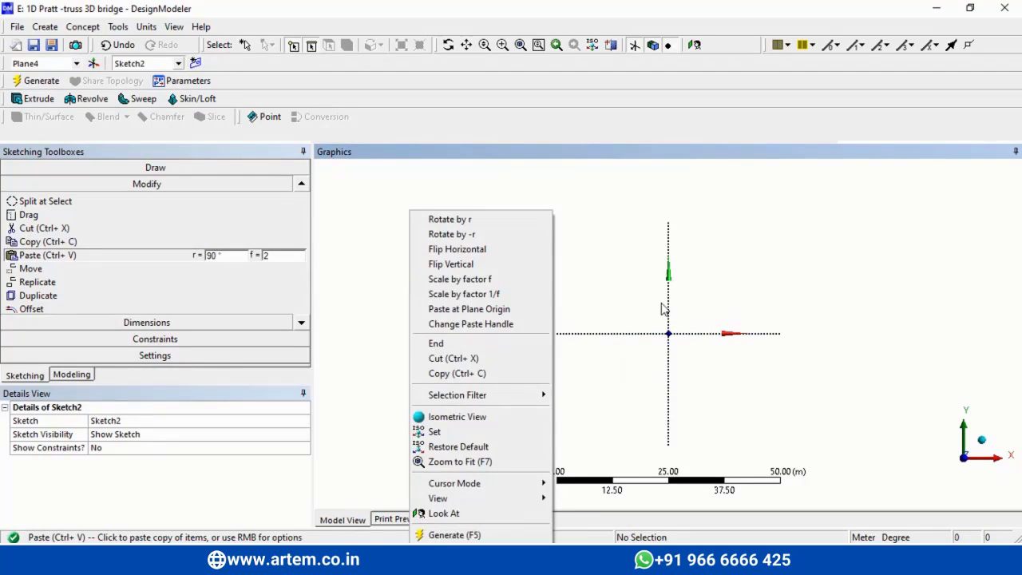
{"action": "key", "text": "Escape"}
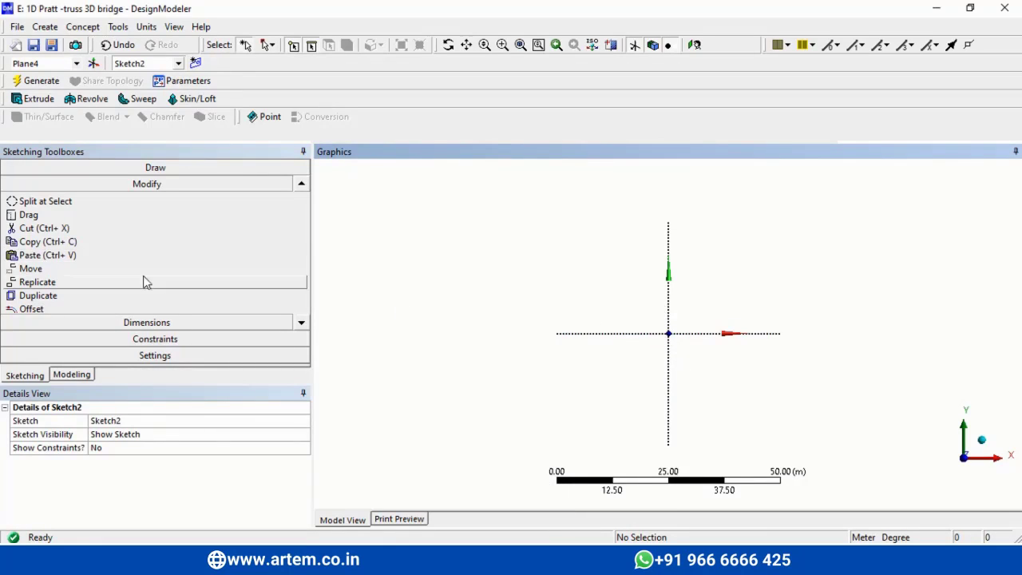
Paste the truss into Sketch2 with its lower-left corner on the X axis at about -3.4 m, undoing the misplaced trial copy
{"action": "left_click", "coordinate": [91, 255]}
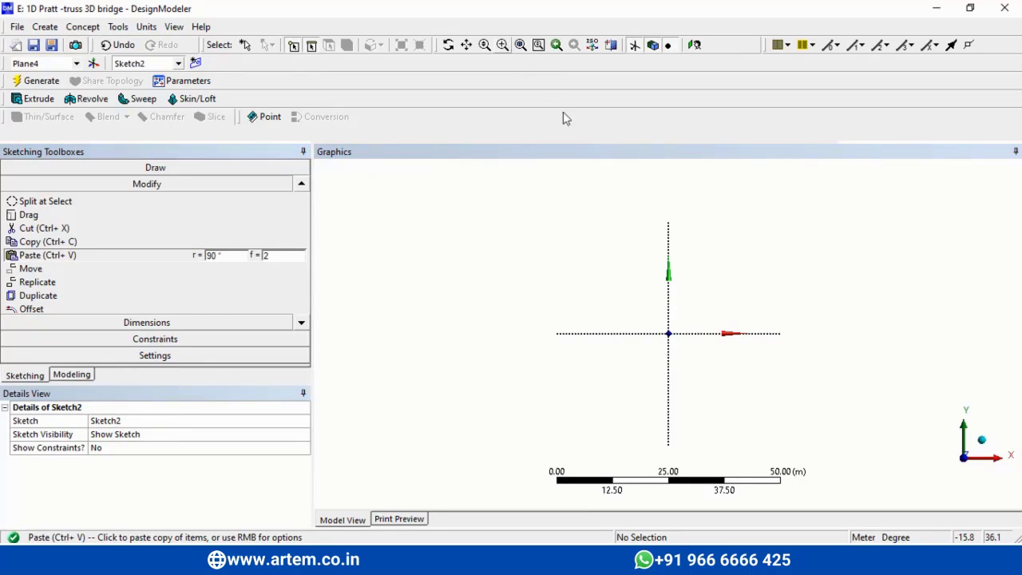
{"action": "left_click", "coordinate": [696, 347]}
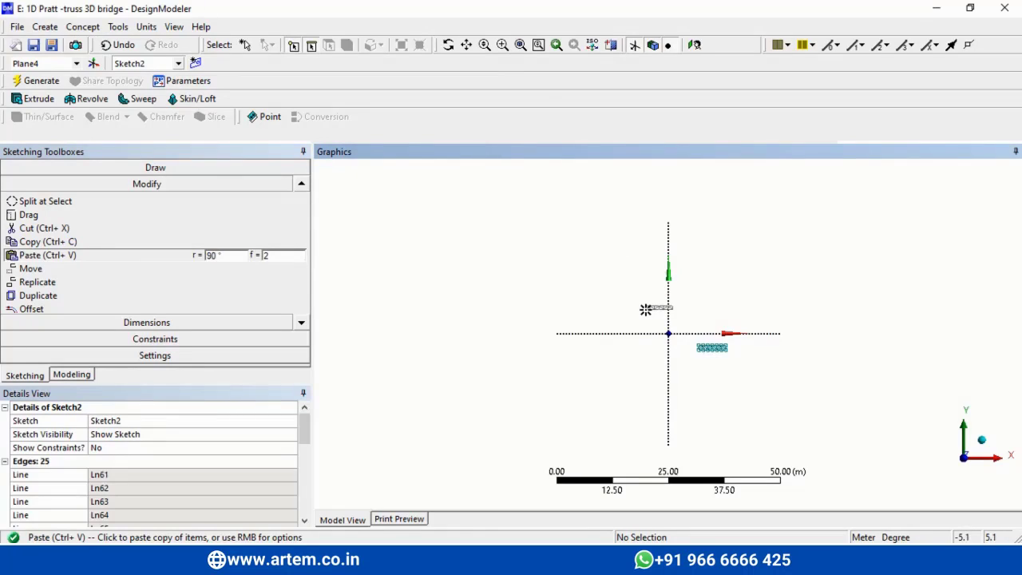
{"action": "key", "text": "ctrl+z"}
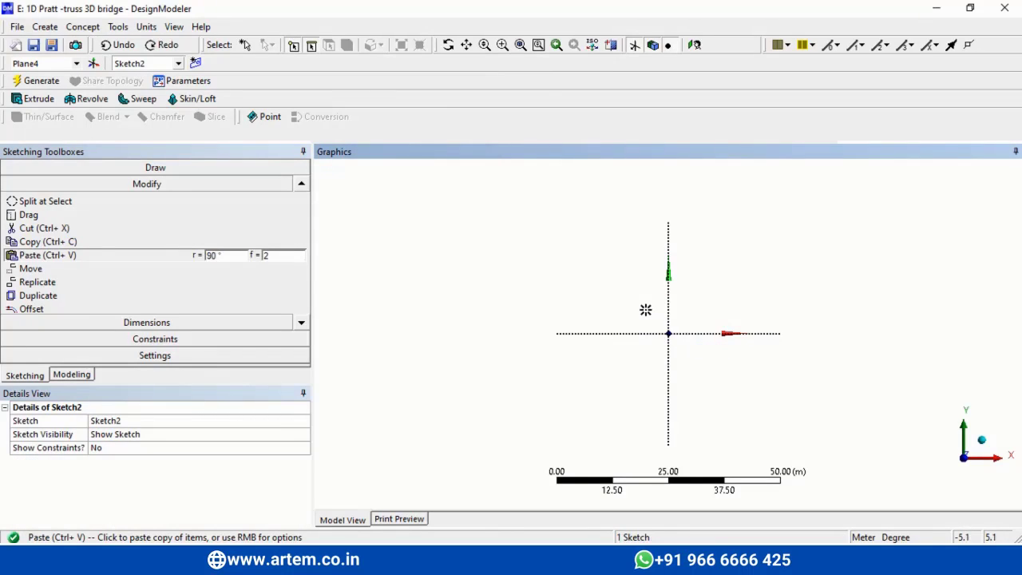
{"action": "left_click", "coordinate": [502, 44]}
{"action": "left_click_drag", "start_coordinate": [657, 314], "coordinate": [710, 356]}
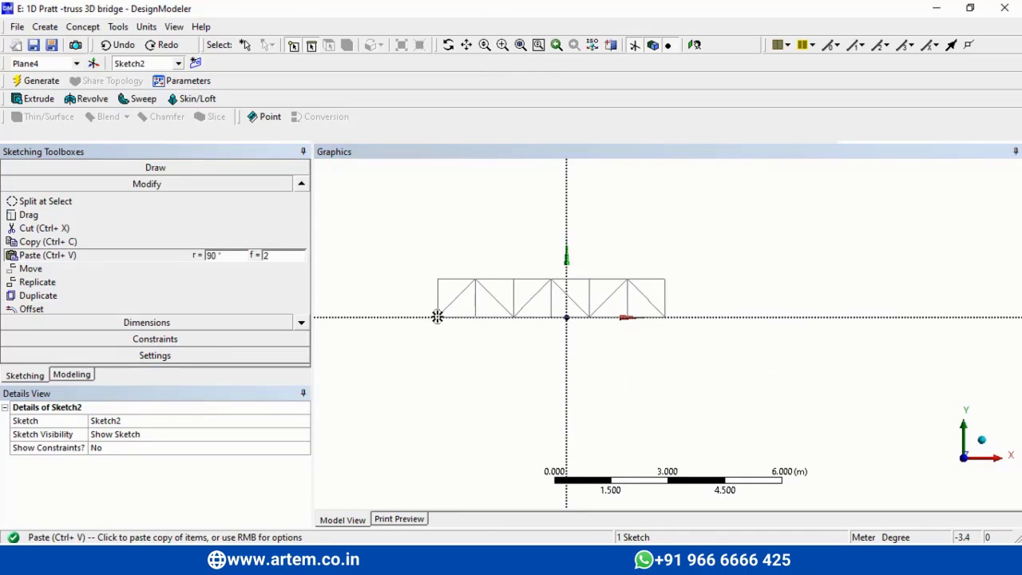
{"action": "left_click", "coordinate": [436, 316]}
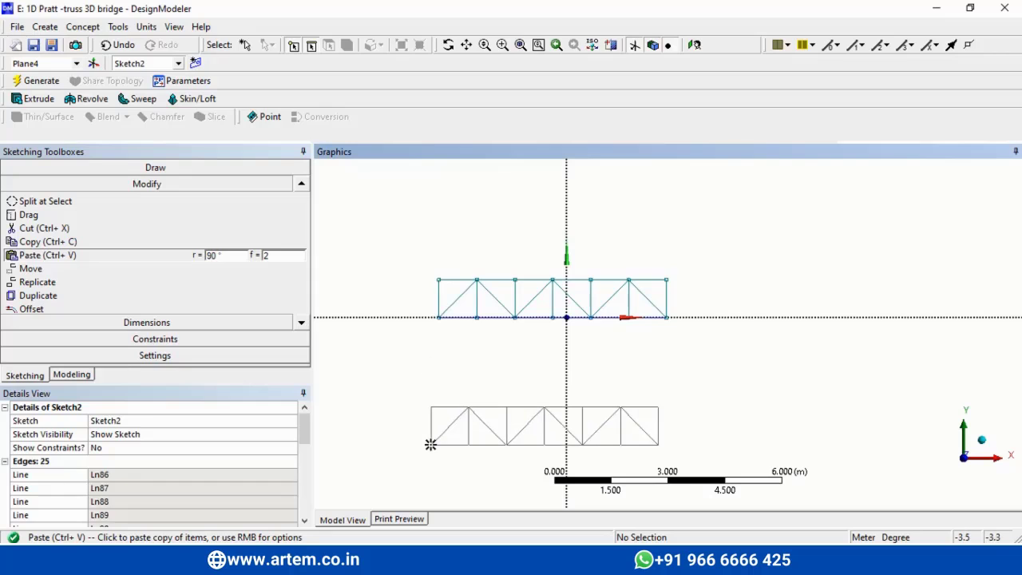
{"action": "key", "text": "Escape"}
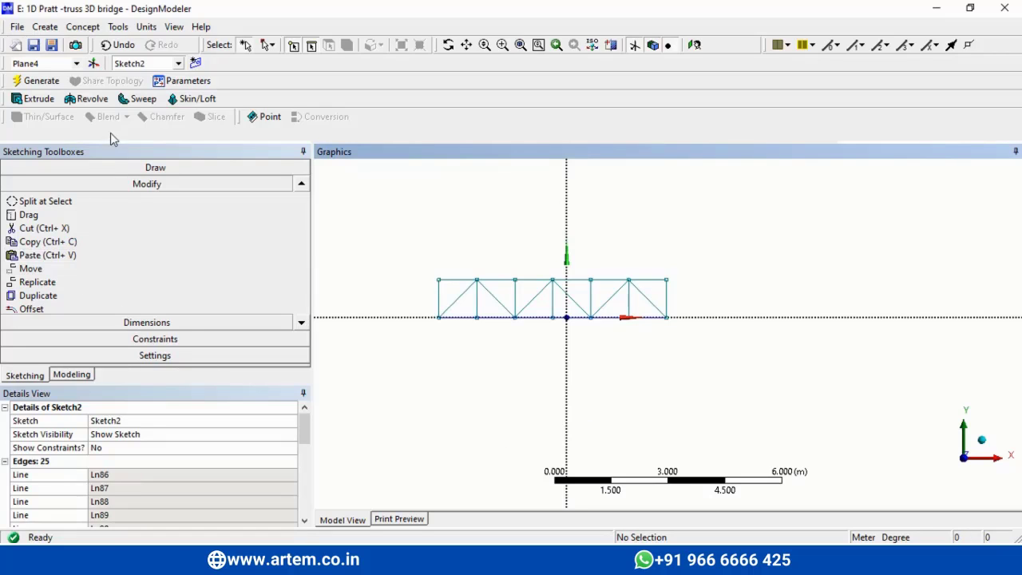
Try a Coincident constraint between the truss's middle vertical member and the Y axis, and undo it
{"action": "left_click", "coordinate": [185, 322]}
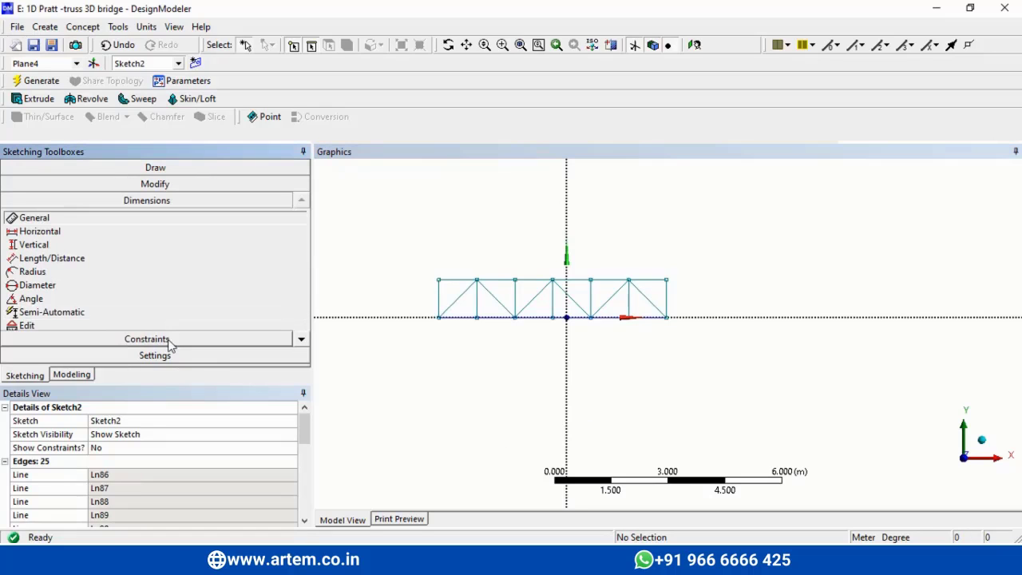
{"action": "left_click", "coordinate": [169, 340]}
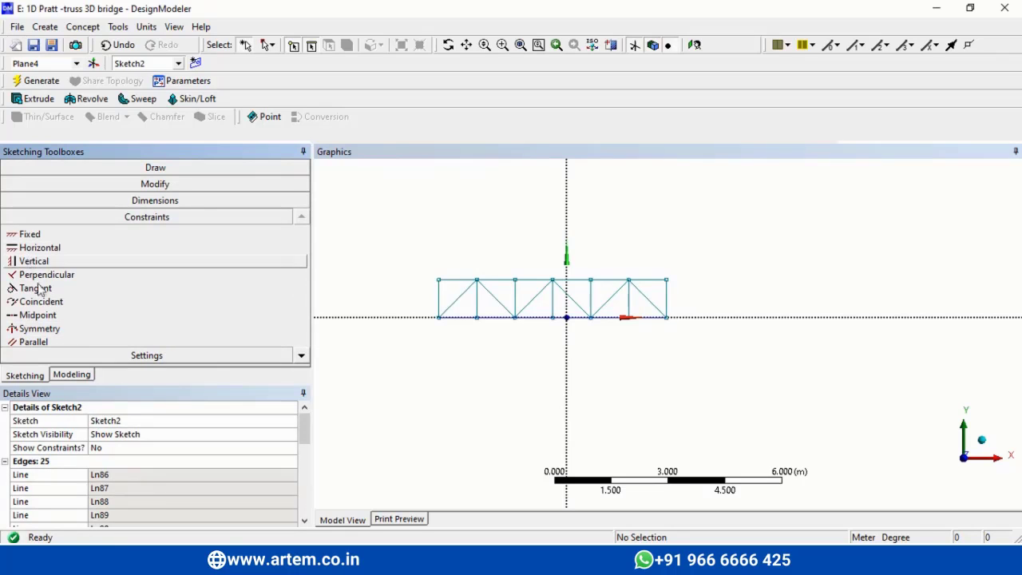
{"action": "left_click", "coordinate": [48, 302]}
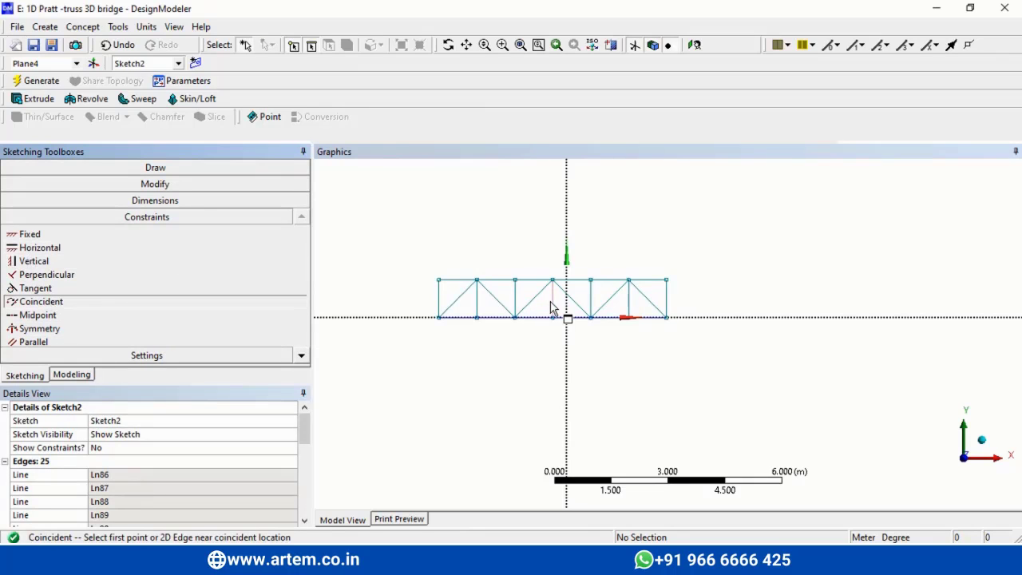
{"action": "left_click", "coordinate": [551, 307]}
{"action": "left_click", "coordinate": [568, 220]}
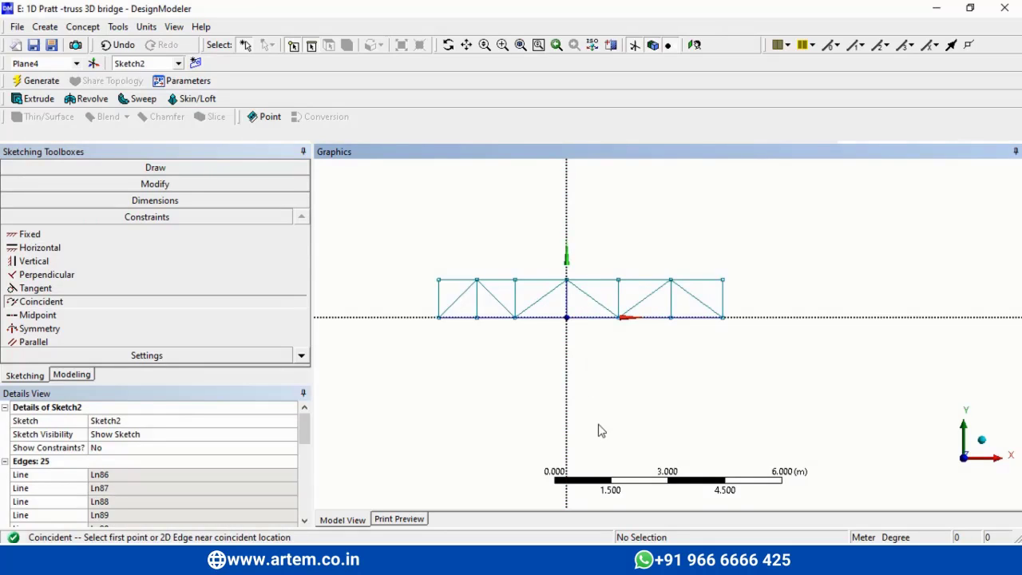
{"action": "key", "text": "ctrl+z"}
{"action": "key", "text": "Escape"}
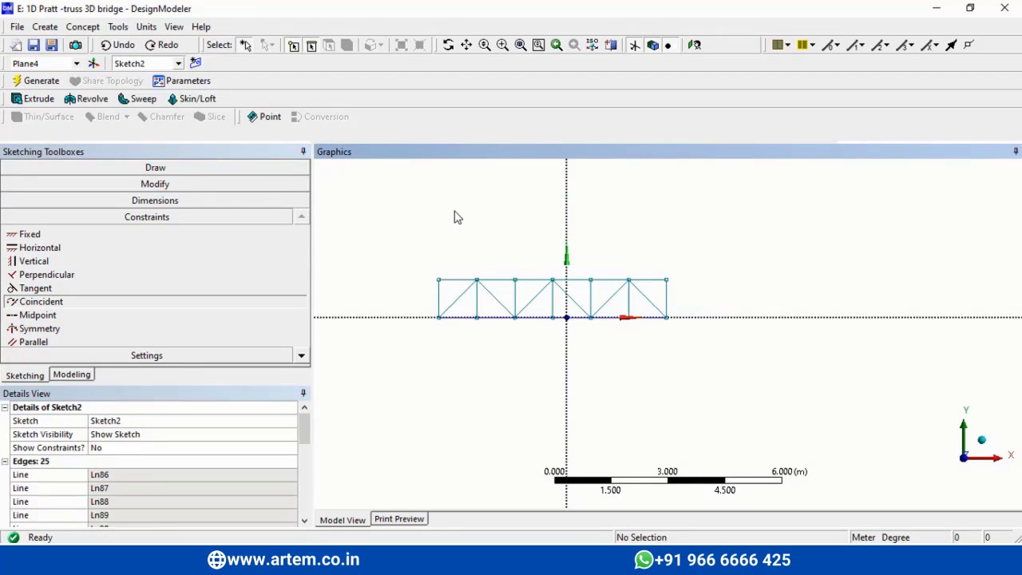
Try a Symmetry constraint on the two outer vertical members about the Y axis, and undo it
{"action": "left_click", "coordinate": [119, 328]}
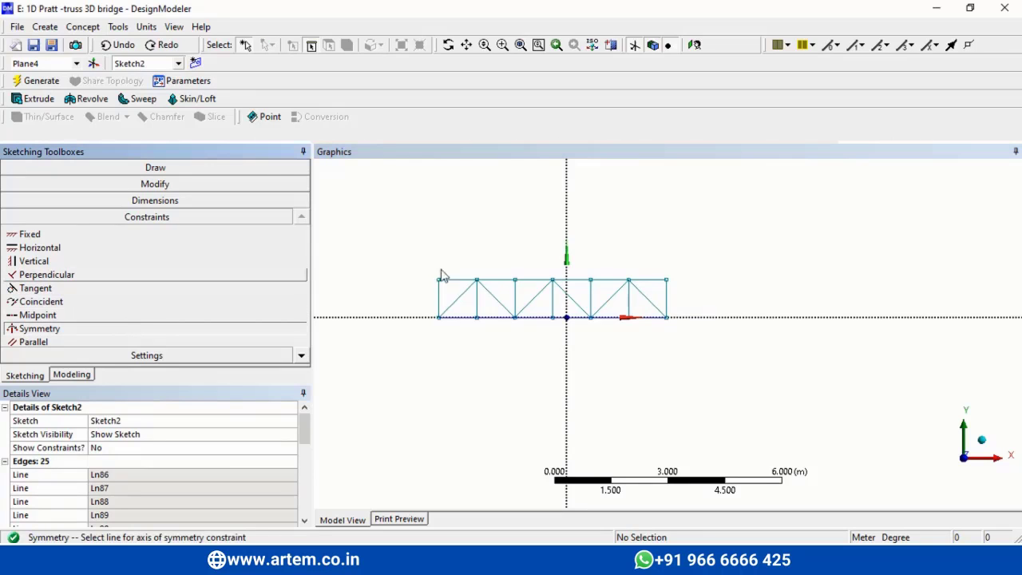
{"action": "left_click", "coordinate": [567, 214]}
{"action": "left_click", "coordinate": [438, 293]}
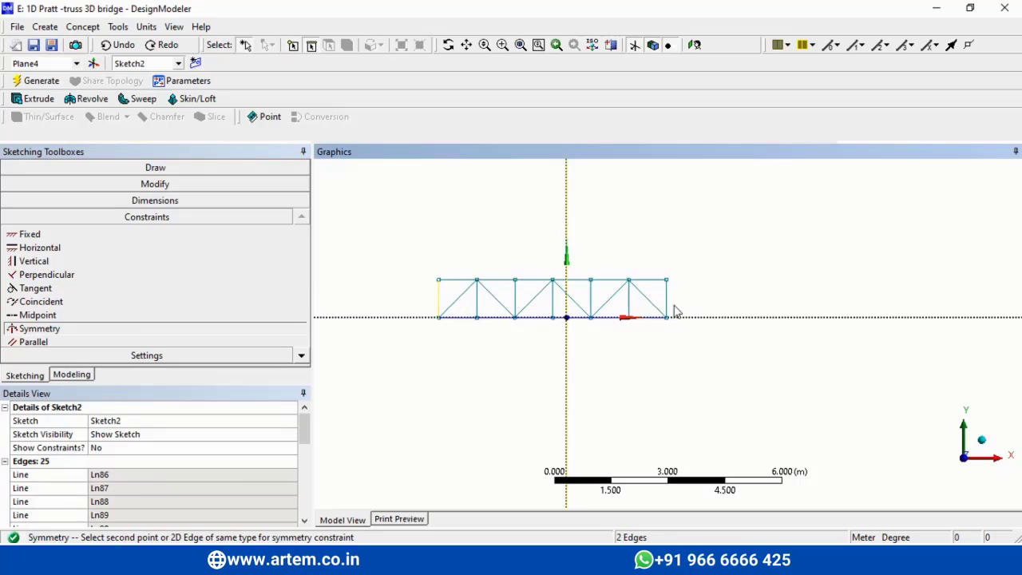
{"action": "left_click", "coordinate": [667, 300]}
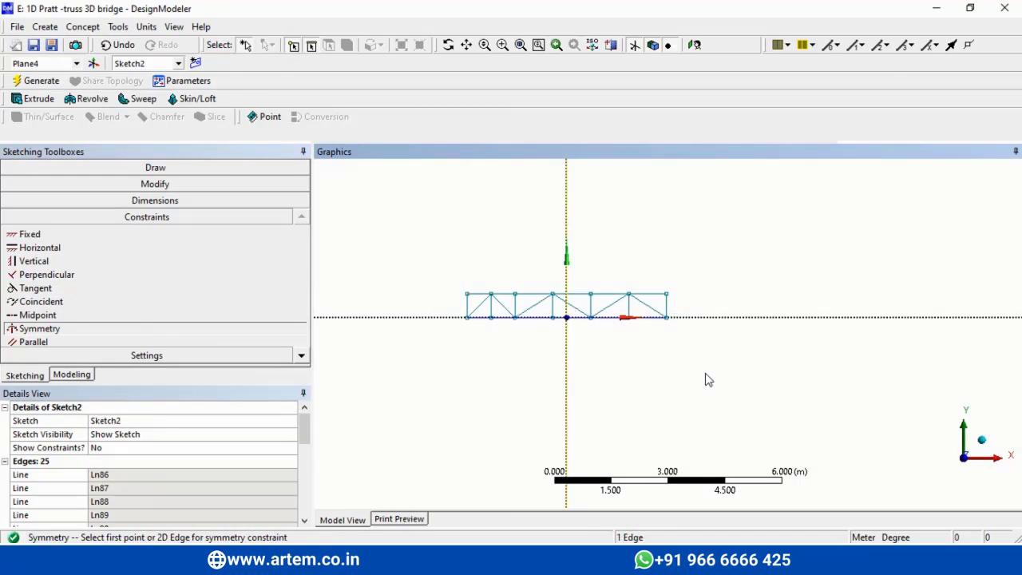
{"action": "key", "text": "ctrl+z"}
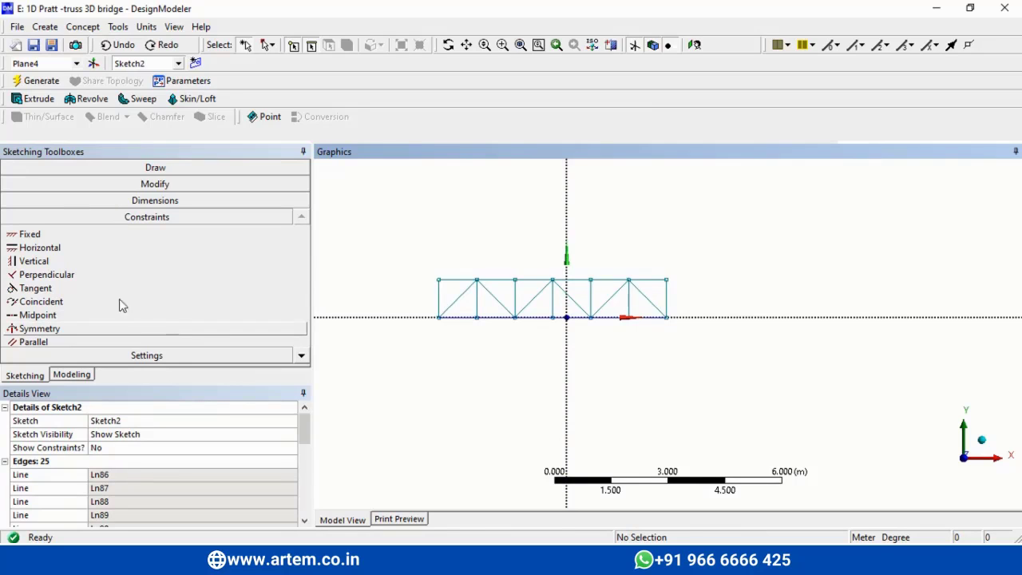
Make the lower endpoint of the truss's middle vertical member coincident with the sketch origin
{"action": "left_click", "coordinate": [84, 301]}
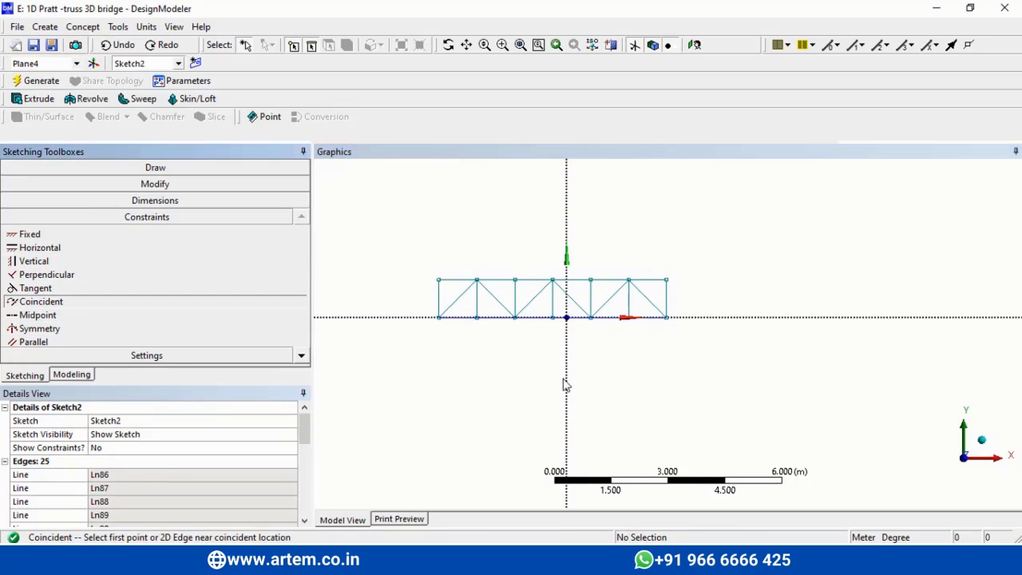
{"action": "left_click", "coordinate": [554, 317]}
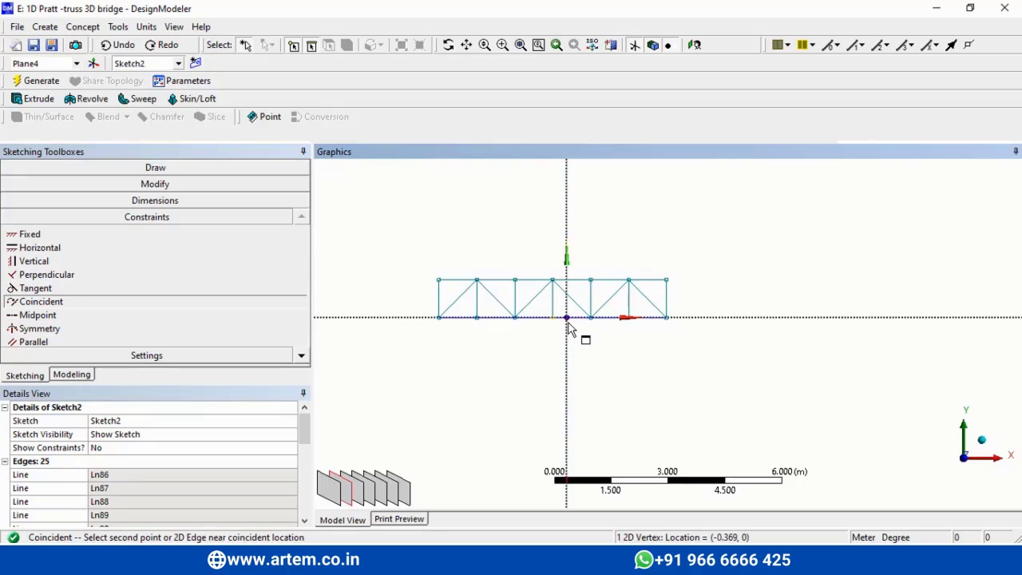
{"action": "left_click", "coordinate": [567, 319]}
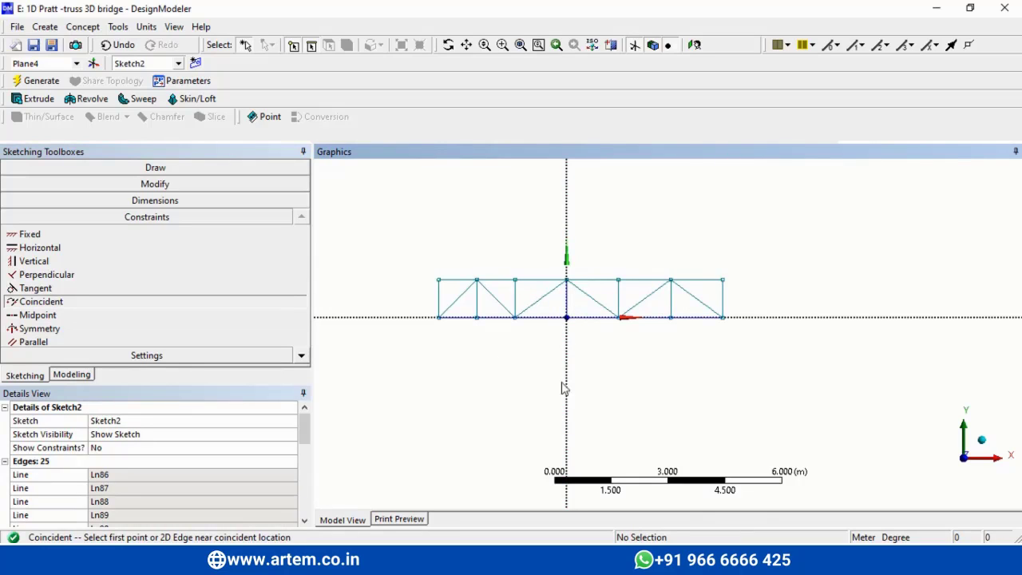
Apply Equal Length constraints to make the three bottom chord segments left of the origin equal in Sketch2
{"action": "left_click", "coordinate": [301, 356]}
{"action": "left_click", "coordinate": [301, 356]}
{"action": "left_click", "coordinate": [302, 356]}
{"action": "left_click", "coordinate": [49, 343]}
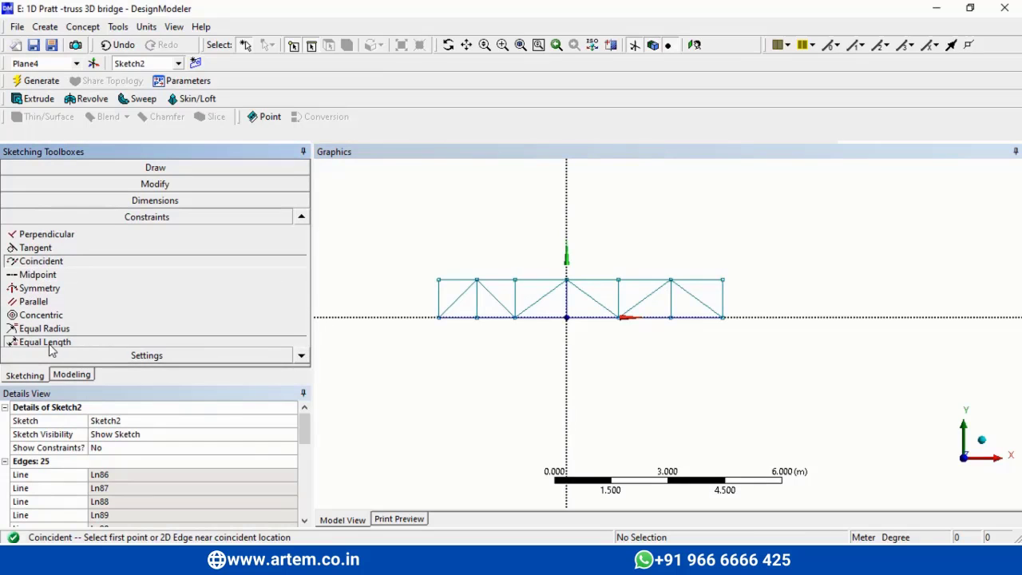
{"action": "left_click", "coordinate": [457, 319]}
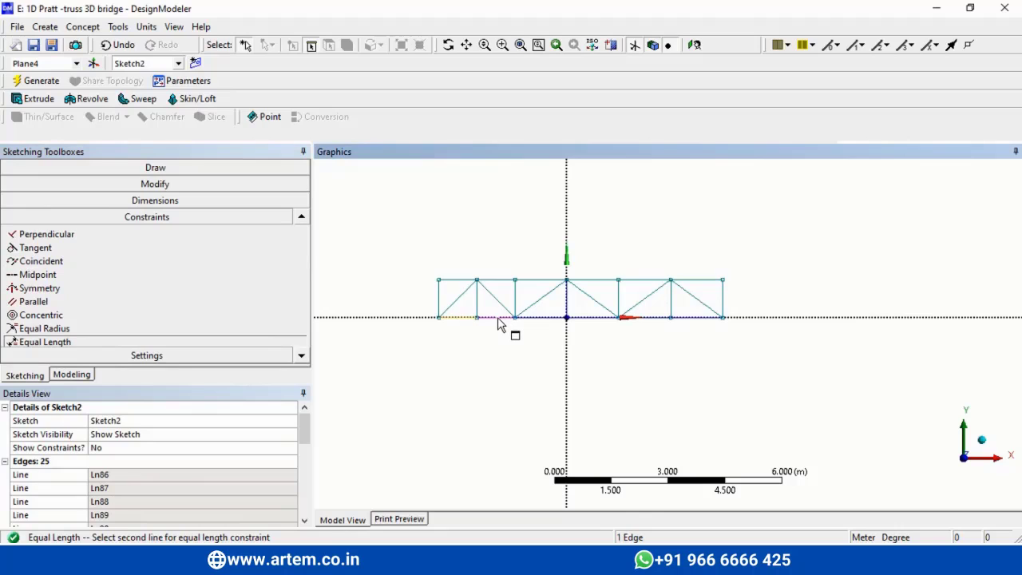
{"action": "left_click", "coordinate": [498, 319]}
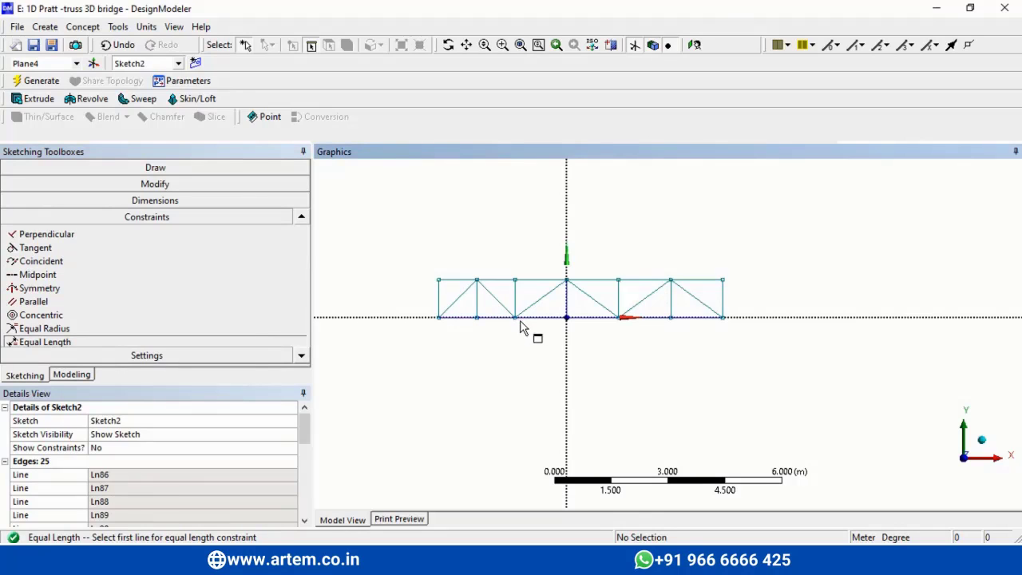
{"action": "left_click", "coordinate": [502, 319]}
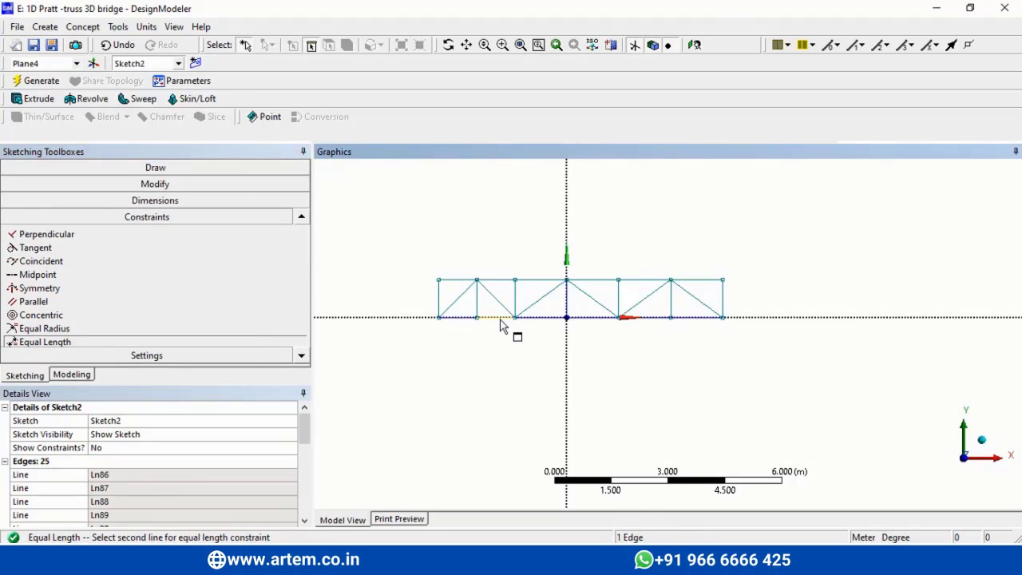
{"action": "left_click", "coordinate": [540, 320]}
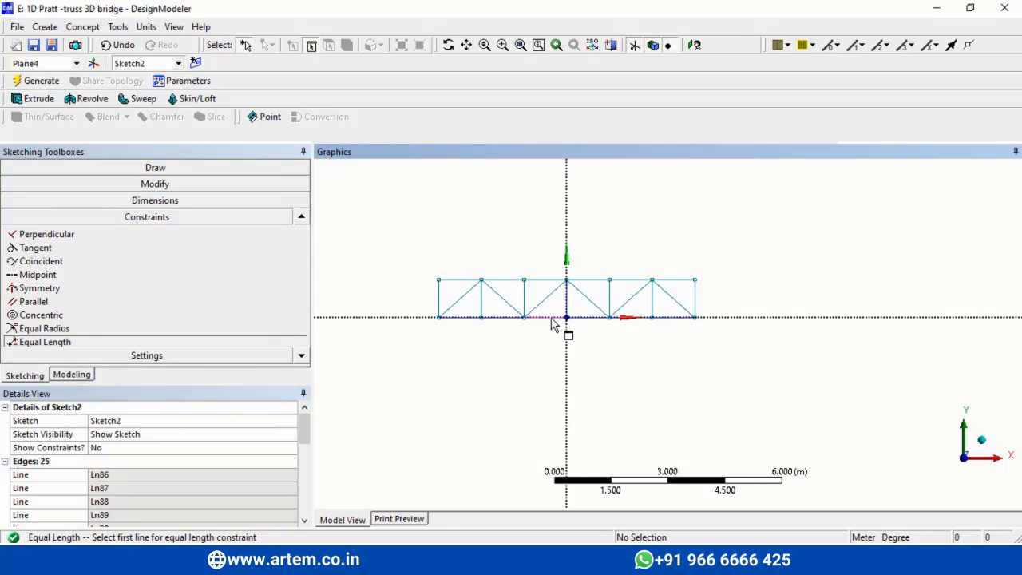
Make the remaining bottom chord segments equal in length, and the left outer vertical member equal to the leftmost bottom segment
{"action": "left_click", "coordinate": [555, 320]}
{"action": "left_click", "coordinate": [588, 321]}
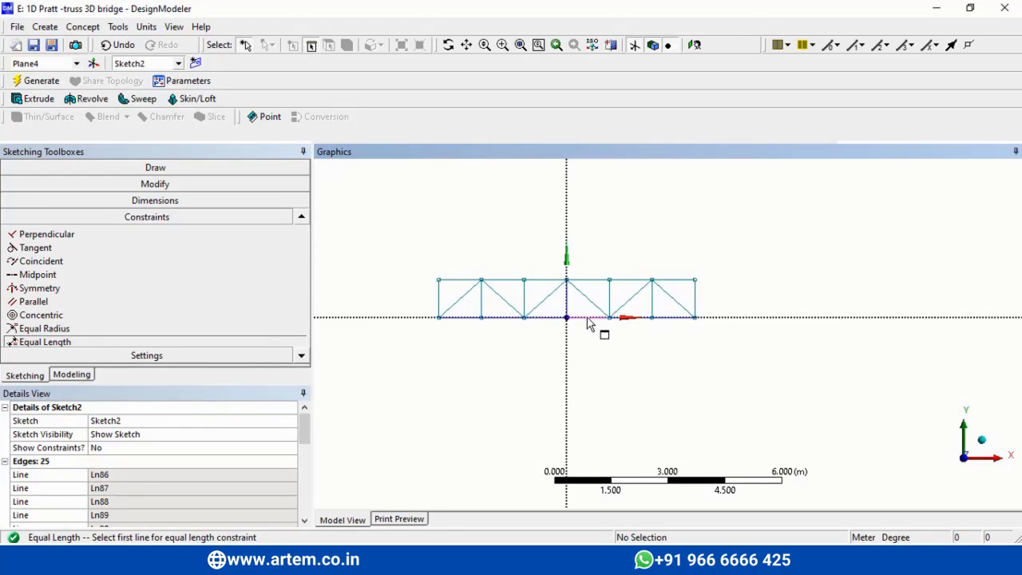
{"action": "left_click", "coordinate": [599, 320]}
{"action": "left_click", "coordinate": [636, 320]}
{"action": "left_click", "coordinate": [667, 323]}
{"action": "left_click", "coordinate": [673, 324]}
{"action": "left_click", "coordinate": [463, 324]}
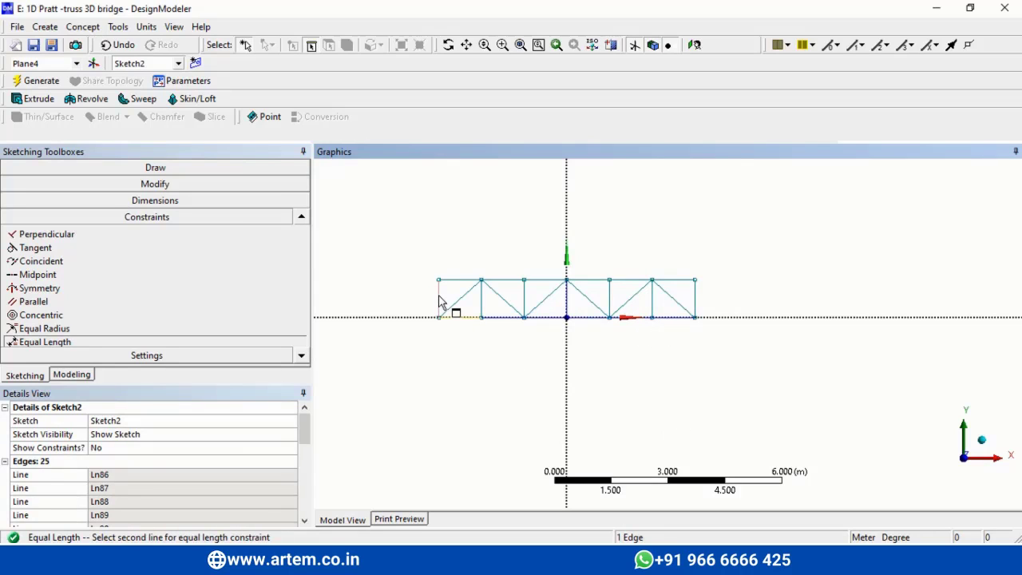
{"action": "left_click", "coordinate": [441, 297]}
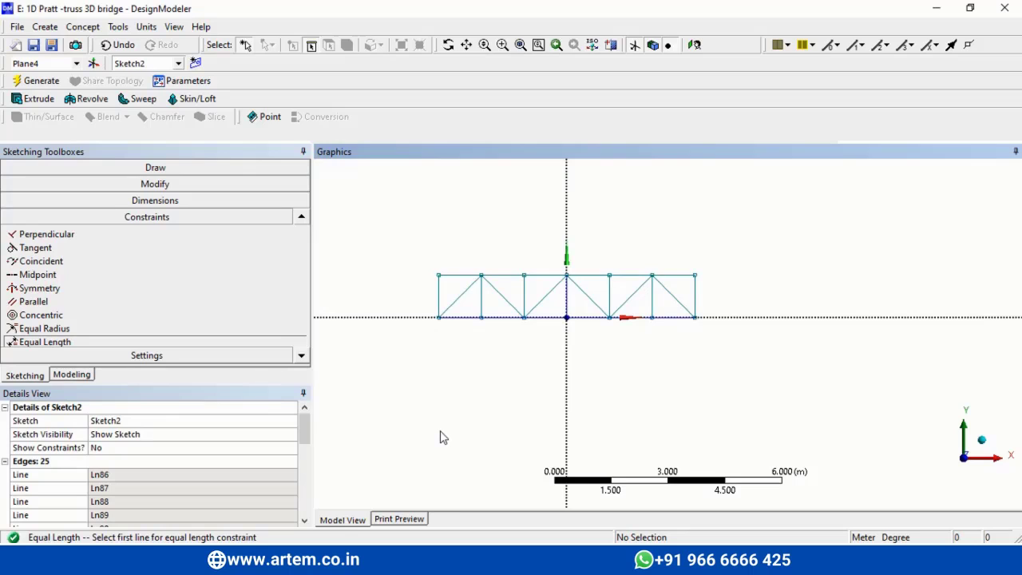
Dimension the leftmost bottom chord segment and set its length to 1 m
{"action": "left_click", "coordinate": [192, 202]}
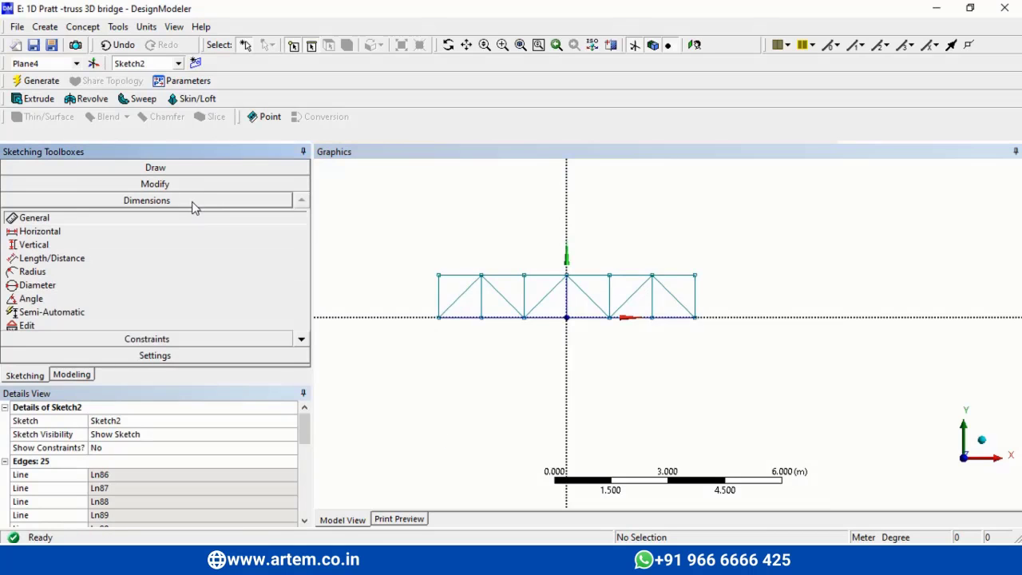
{"action": "left_click", "coordinate": [470, 319]}
{"action": "left_click", "coordinate": [469, 336]}
{"action": "left_click", "coordinate": [129, 476]}
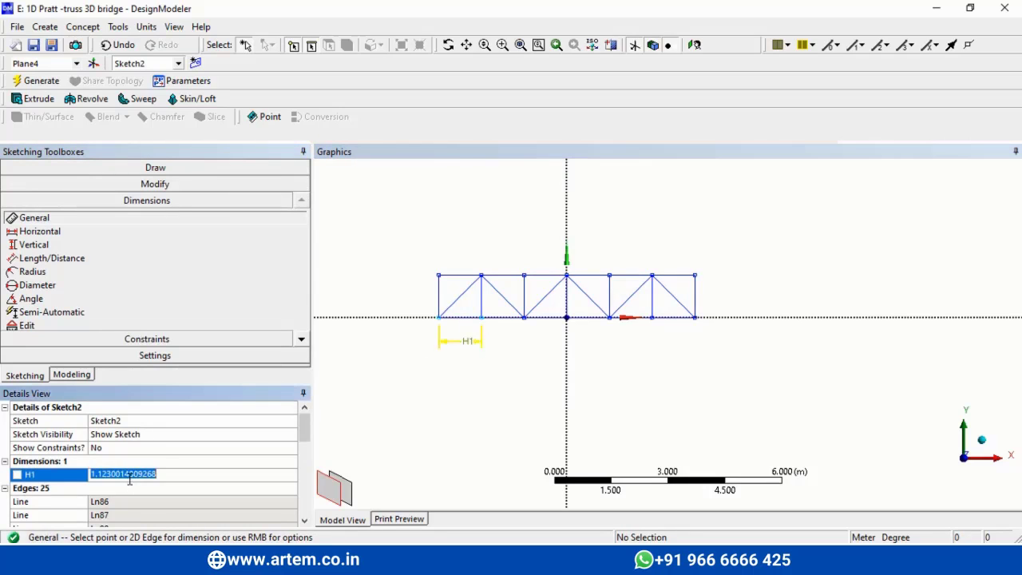
{"action": "type", "text": "1"}
{"action": "key", "text": "Return"}
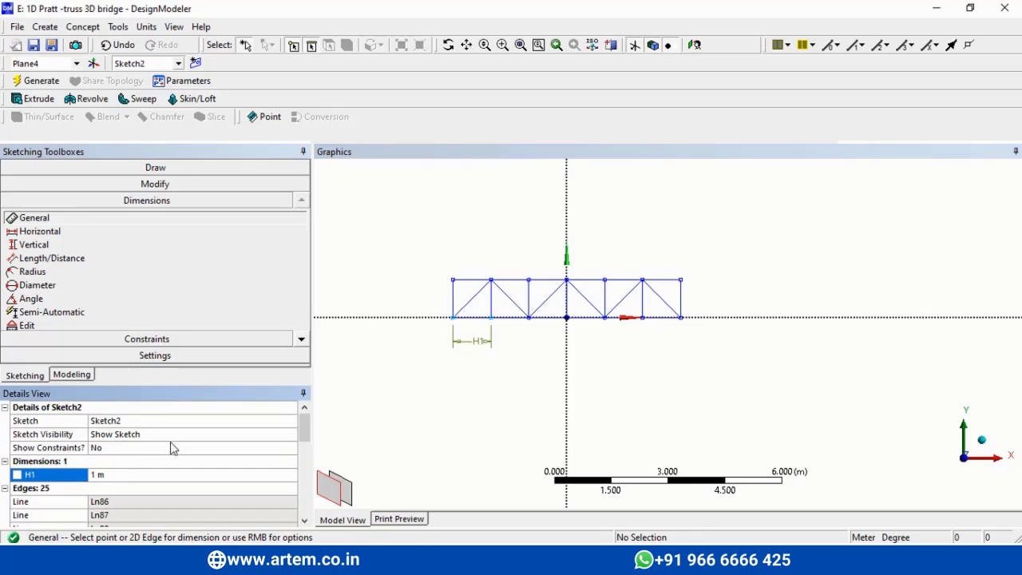
Try to add a vertical dimension to the left outer vertical member, and undo it
{"action": "left_click", "coordinate": [453, 301]}
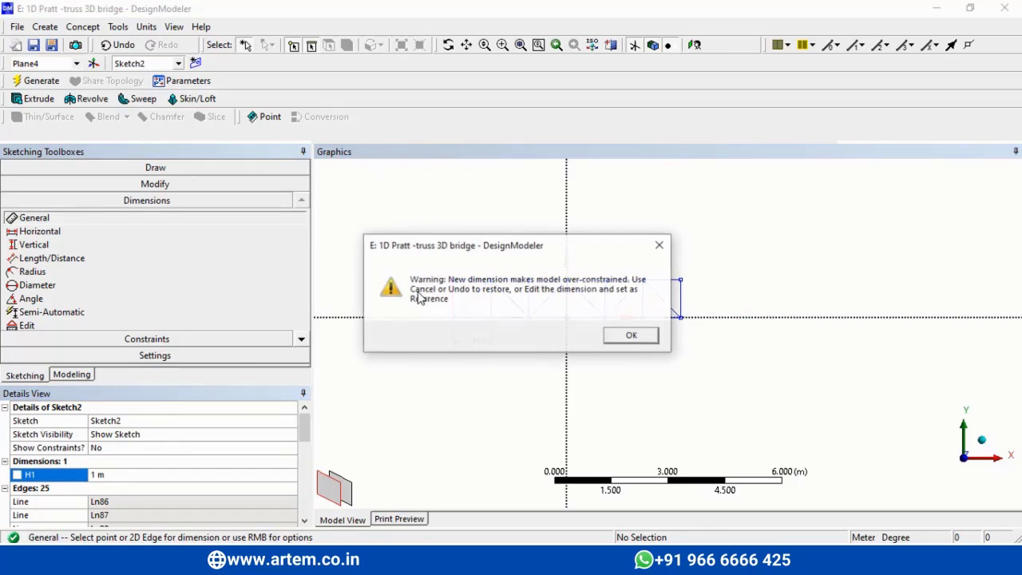
{"action": "left_click", "coordinate": [632, 336]}
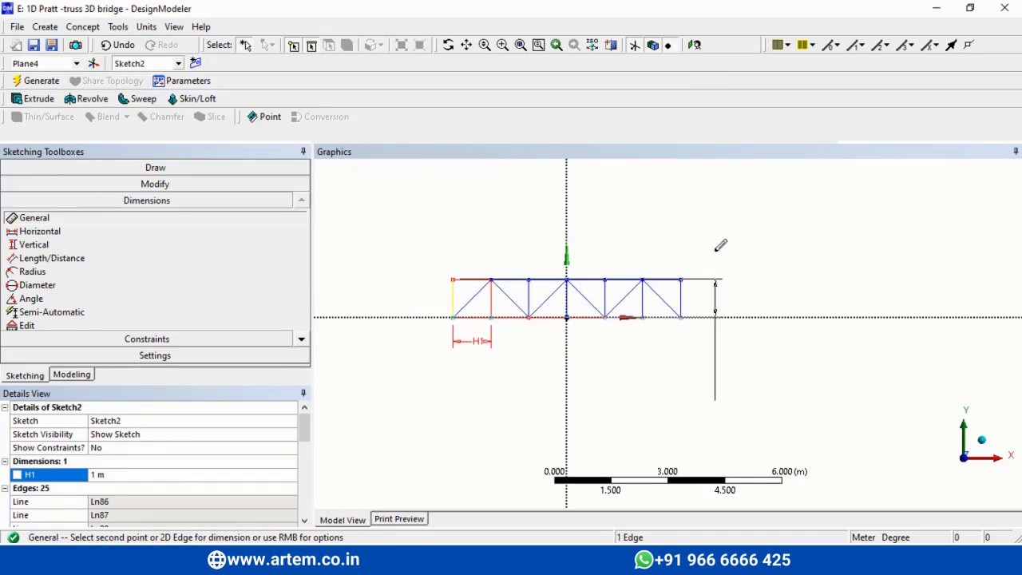
{"action": "left_click", "coordinate": [760, 341]}
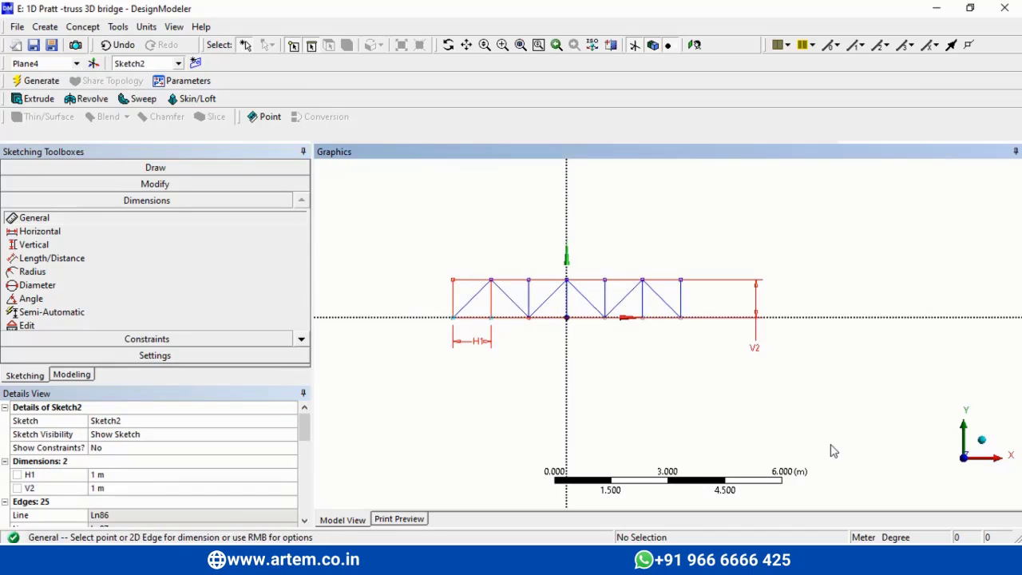
{"action": "key", "text": "ctrl+z"}
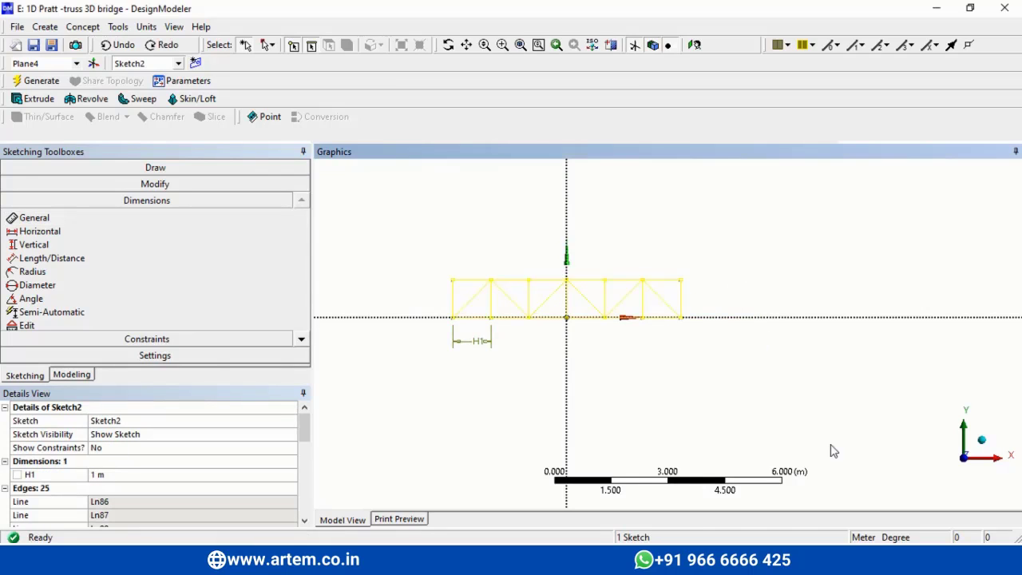
{"action": "left_click", "coordinate": [833, 451]}
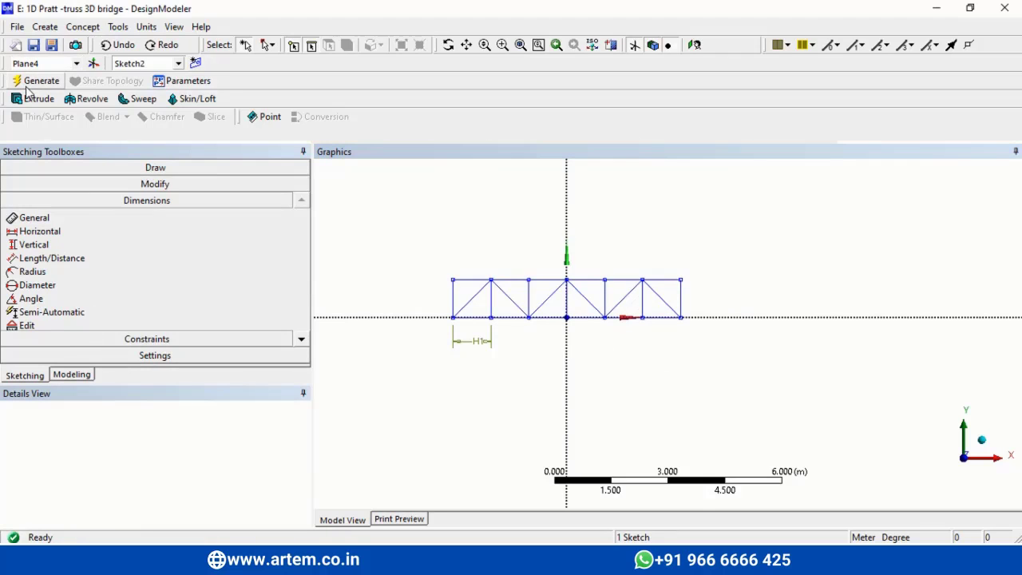
Select Sketch1 and Sketch2 together and hide the plane axes, showing both trusses in a 3D view
{"action": "left_click", "coordinate": [79, 382]}
{"action": "left_click", "coordinate": [97, 194]}
{"action": "left_click", "coordinate": [97, 246], "text": "ctrl"}
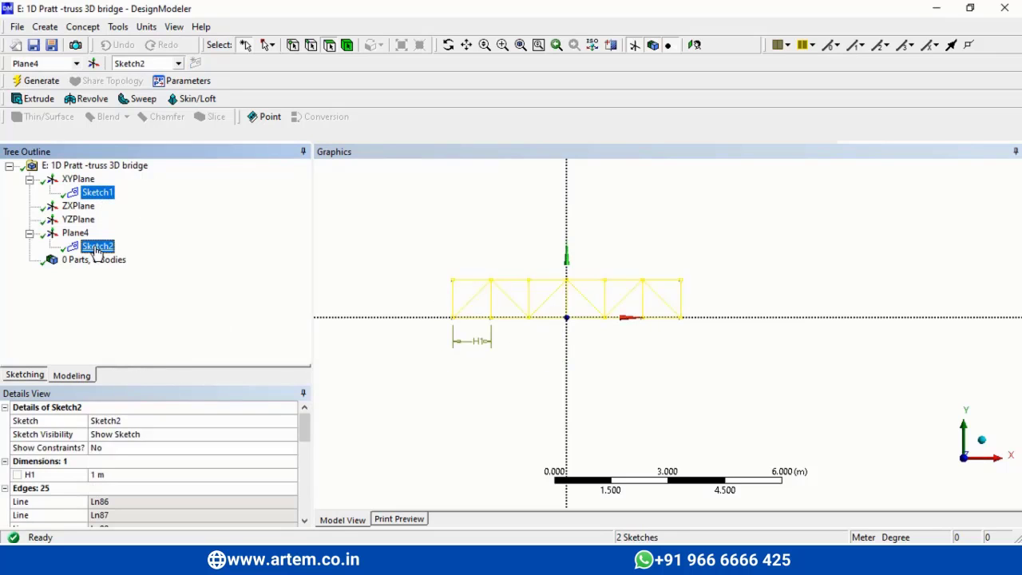
{"action": "left_click", "coordinate": [448, 45]}
{"action": "mouse_move", "coordinate": [638, 359]}
{"action": "left_mouse_down"}
{"action": "mouse_move", "coordinate": [647, 372]}
{"action": "mouse_move", "coordinate": [636, 410]}
{"action": "mouse_move", "coordinate": [652, 397]}
{"action": "left_mouse_up"}
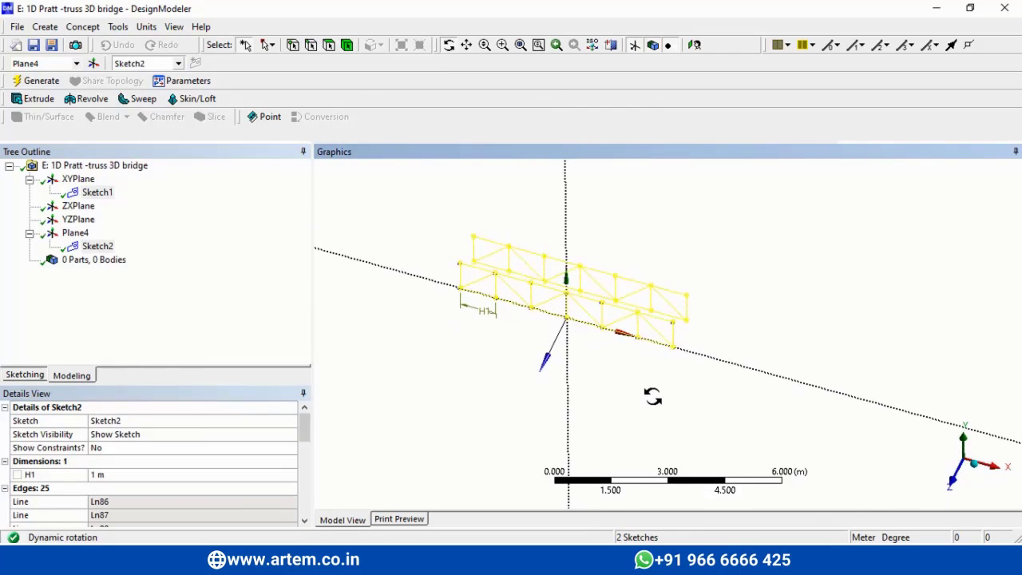
{"action": "left_click", "coordinate": [634, 45]}
{"action": "left_click_drag", "start_coordinate": [691, 338], "coordinate": [692, 344]}
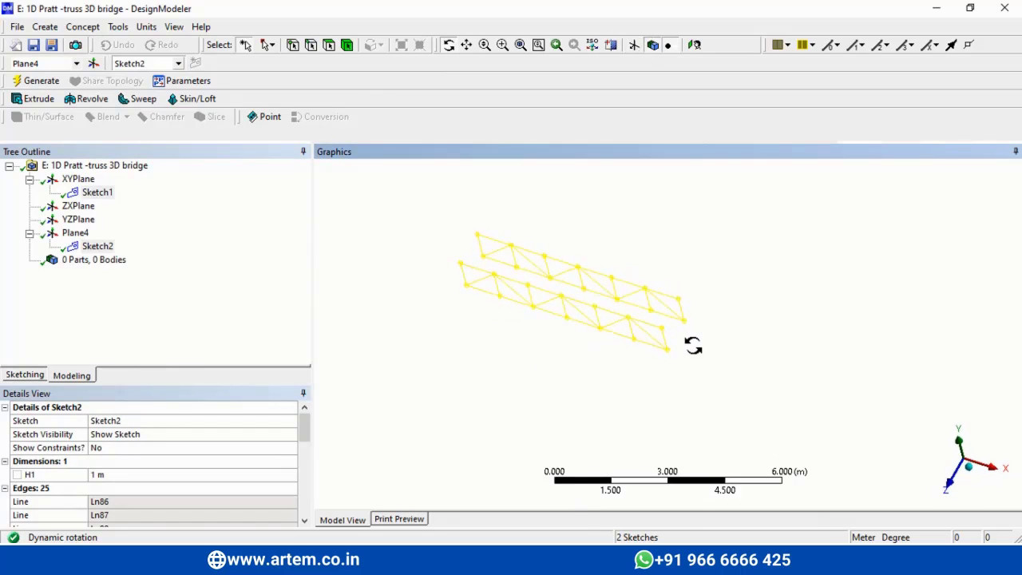
Generate line bodies from the two selected truss sketches with Lines From Sketches, using the Add Frozen operation
{"action": "left_click", "coordinate": [80, 26]}
{"action": "left_click", "coordinate": [102, 60]}
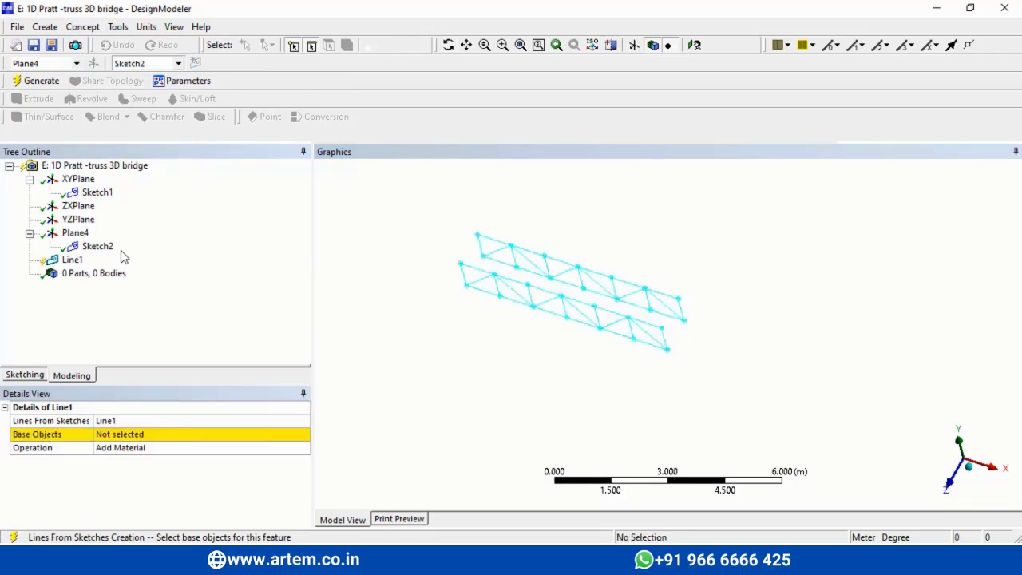
{"action": "left_click", "coordinate": [148, 435]}
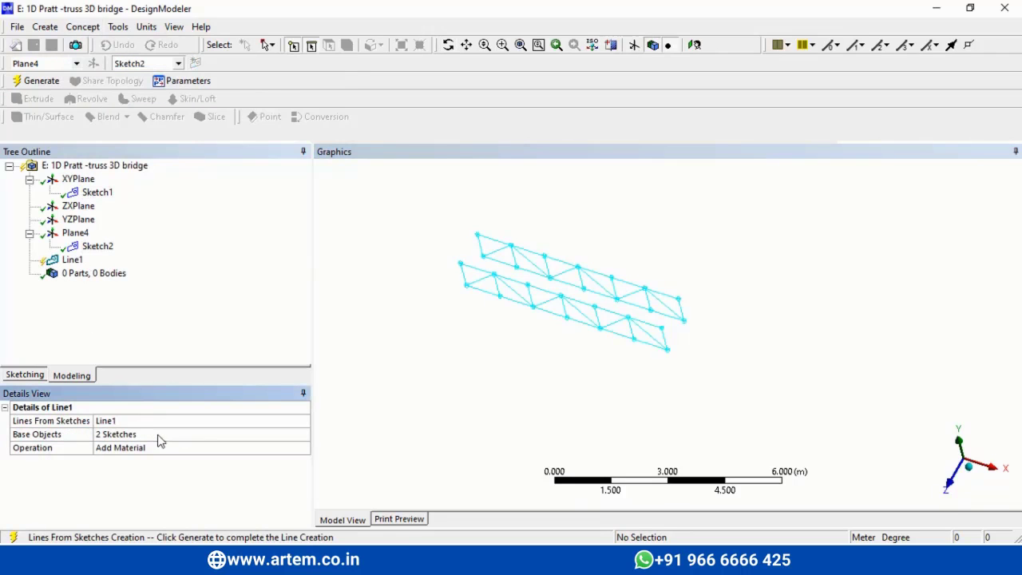
{"action": "left_click", "coordinate": [180, 452]}
{"action": "left_click", "coordinate": [303, 448]}
{"action": "left_click", "coordinate": [116, 467]}
{"action": "left_click", "coordinate": [35, 80]}
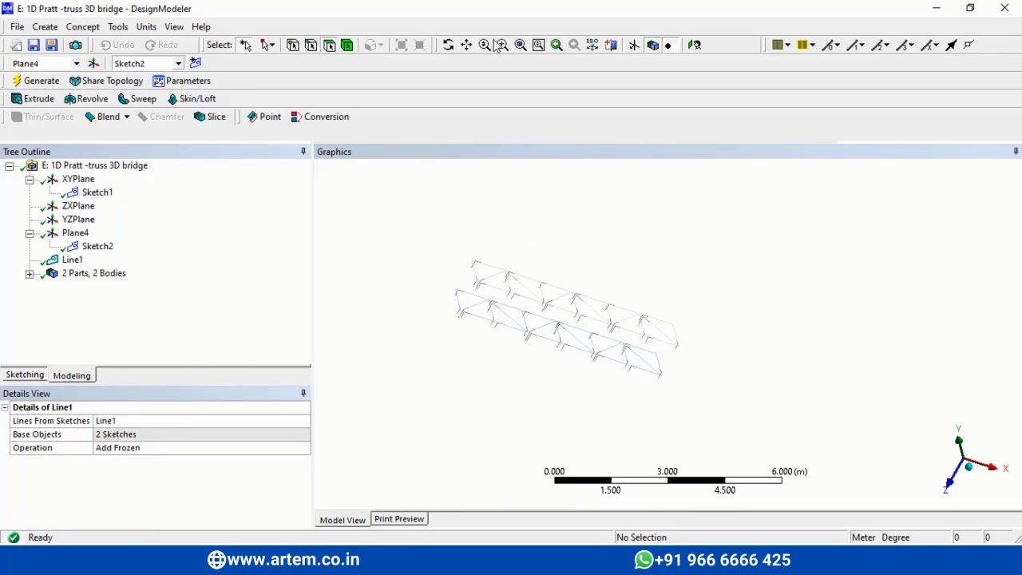
Start a Lines From Points feature and connect the first three pairs of matching bottom chord joints from the left end of both trusses
{"action": "left_click", "coordinate": [450, 46]}
{"action": "left_click_drag", "start_coordinate": [593, 353], "coordinate": [565, 367]}
{"action": "scroll", "coordinate": [570, 359], "scroll_direction": "up", "scroll_amount": 3}
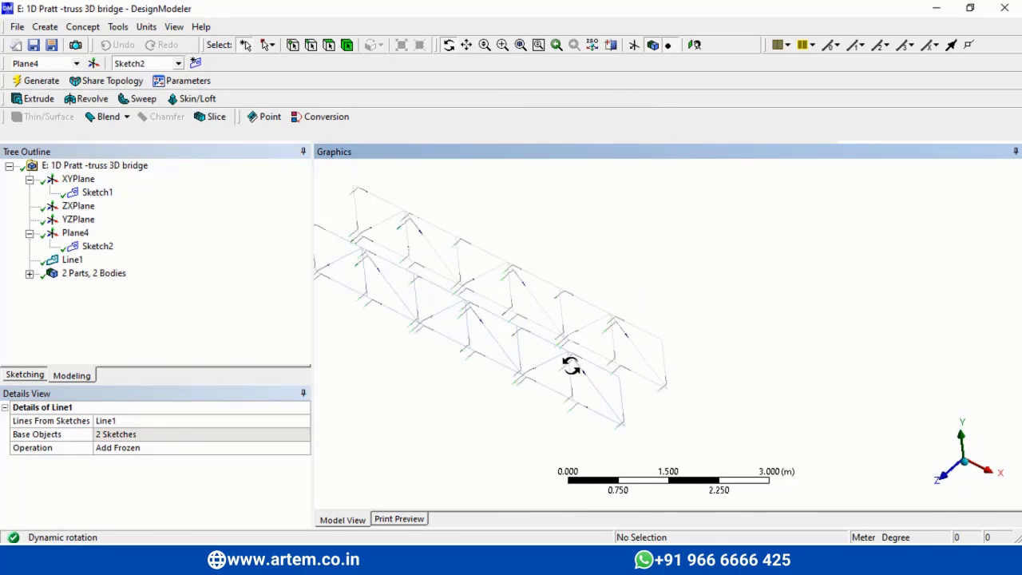
{"action": "left_click", "coordinate": [466, 45]}
{"action": "left_click_drag", "start_coordinate": [494, 360], "coordinate": [616, 342]}
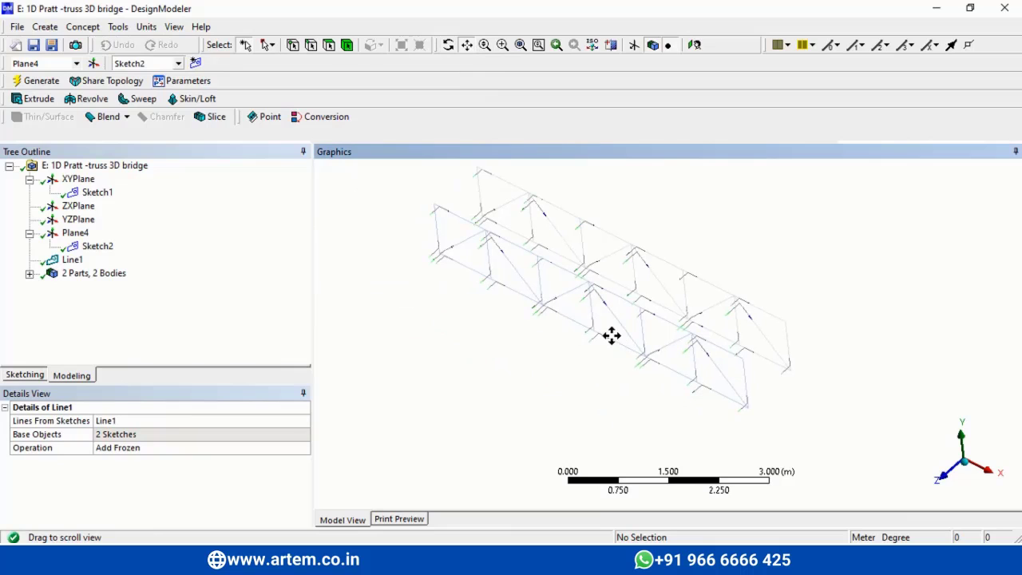
{"action": "left_click", "coordinate": [83, 26]}
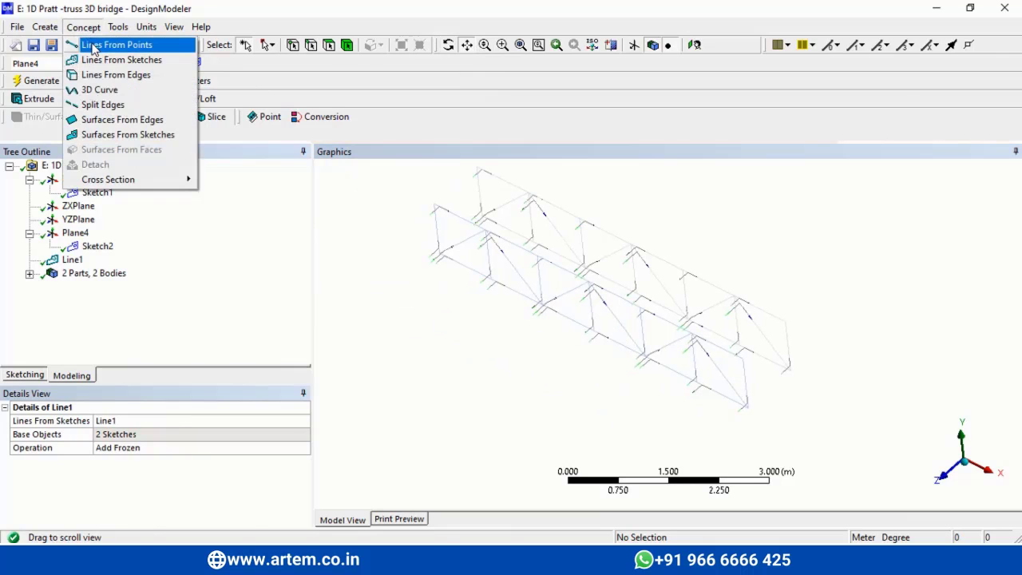
{"action": "left_click", "coordinate": [116, 44]}
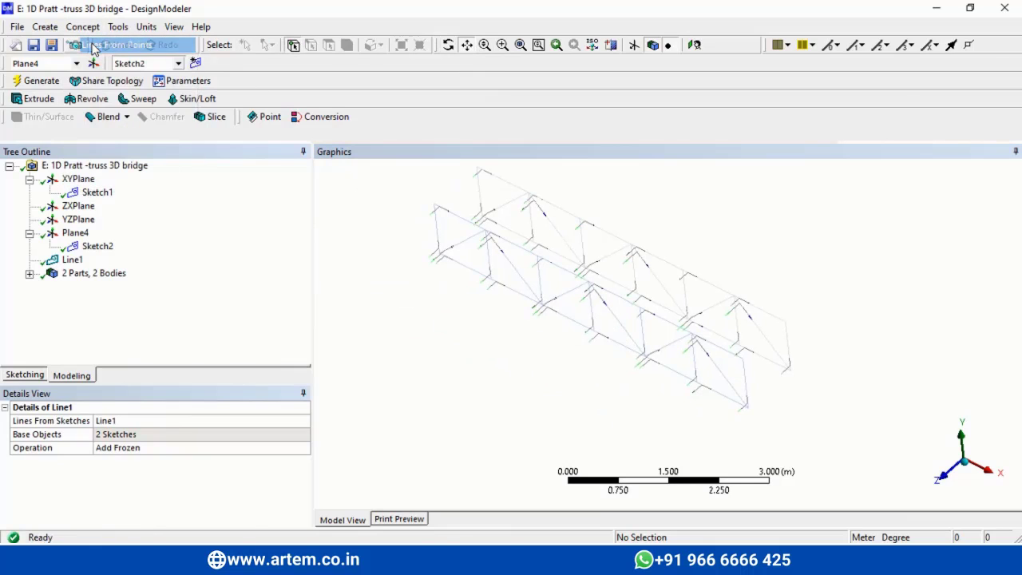
{"action": "left_click", "coordinate": [439, 254]}
{"action": "left_click", "coordinate": [482, 216]}
{"action": "left_click", "coordinate": [533, 243]}
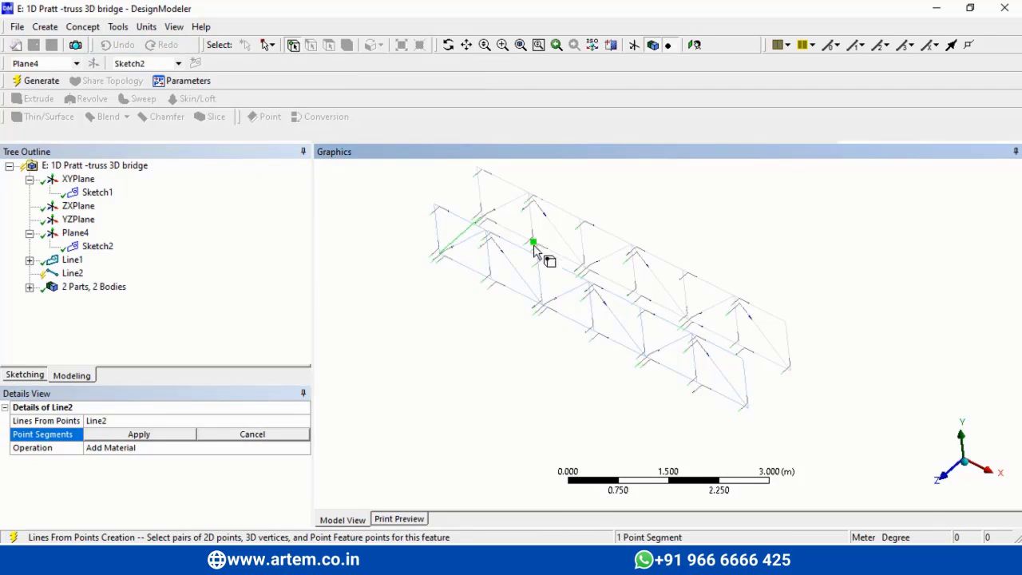
{"action": "left_click", "coordinate": [492, 279]}
{"action": "left_click", "coordinate": [585, 272]}
{"action": "left_click", "coordinate": [542, 306]}
Add point segments across the remaining four pairs of bottom chord joints, up to the right end of the trusses
{"action": "left_click", "coordinate": [636, 294]}
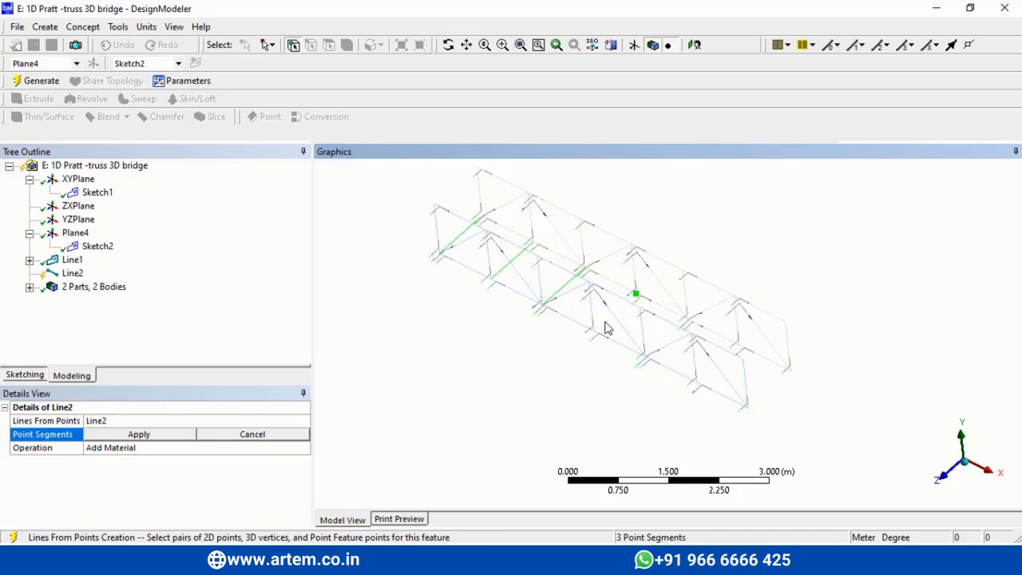
{"action": "left_click", "coordinate": [595, 330]}
{"action": "left_click", "coordinate": [648, 359]}
{"action": "left_click", "coordinate": [738, 345]}
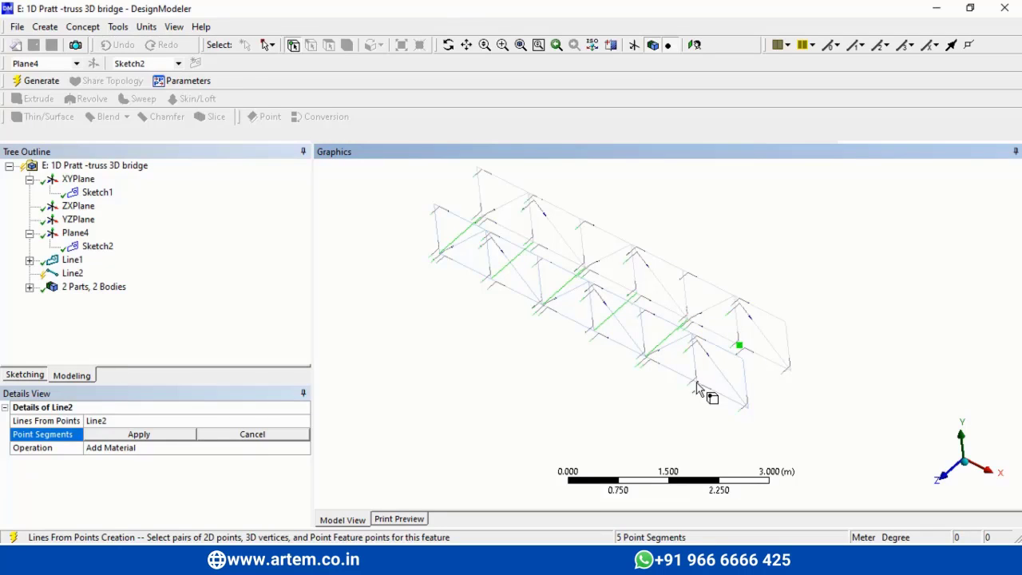
{"action": "left_click", "coordinate": [789, 370]}
{"action": "left_click", "coordinate": [748, 407]}
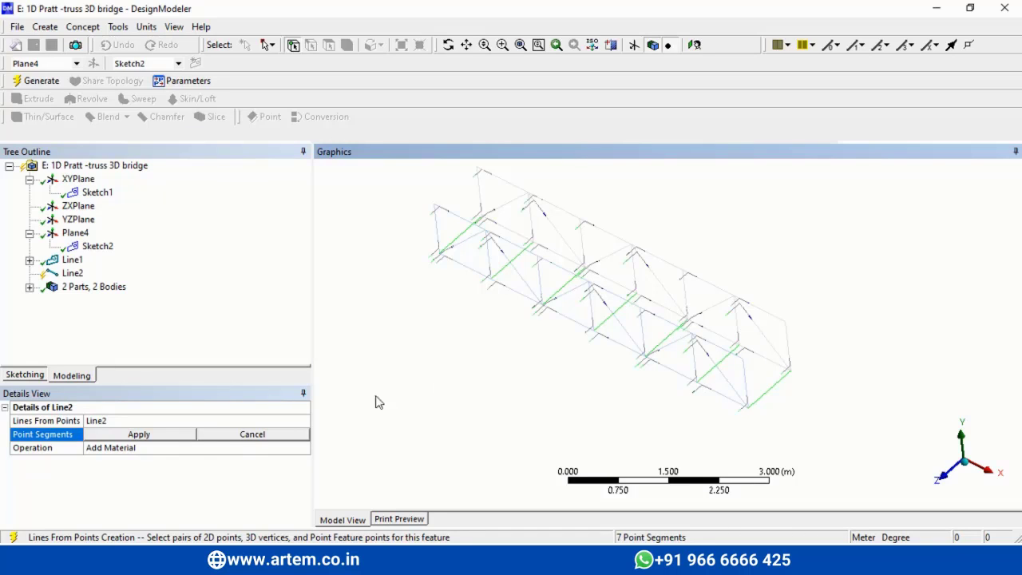
Apply the seven point segments, set the operation to Add Frozen and generate the cross members
{"action": "left_click", "coordinate": [151, 439]}
{"action": "left_click", "coordinate": [239, 450]}
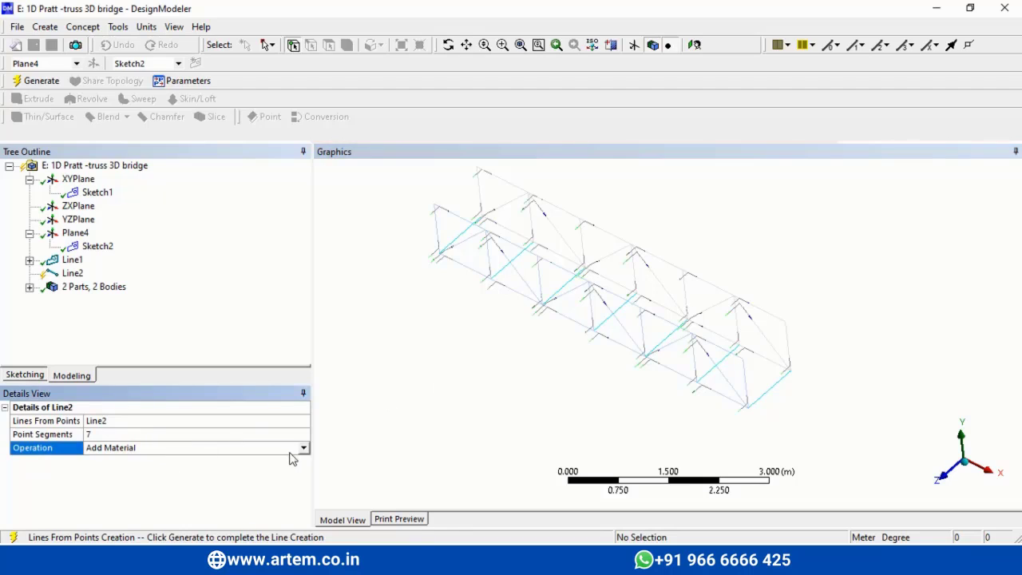
{"action": "left_click", "coordinate": [304, 448]}
{"action": "left_click", "coordinate": [126, 470]}
{"action": "left_click", "coordinate": [44, 79]}
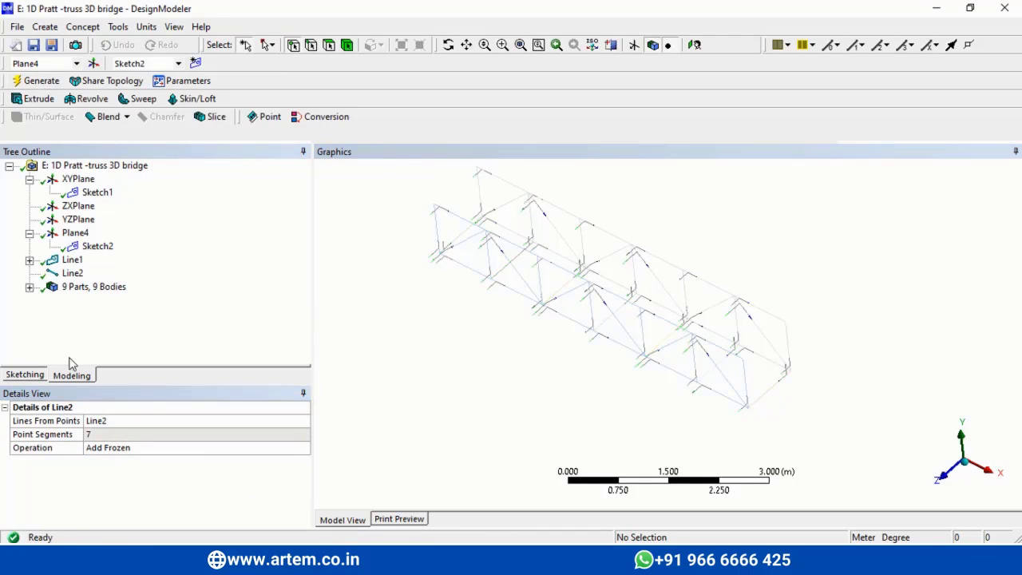
Select all nine line bodies and combine them with Form New Part
{"action": "left_click", "coordinate": [28, 286]}
{"action": "left_click", "coordinate": [100, 247]}
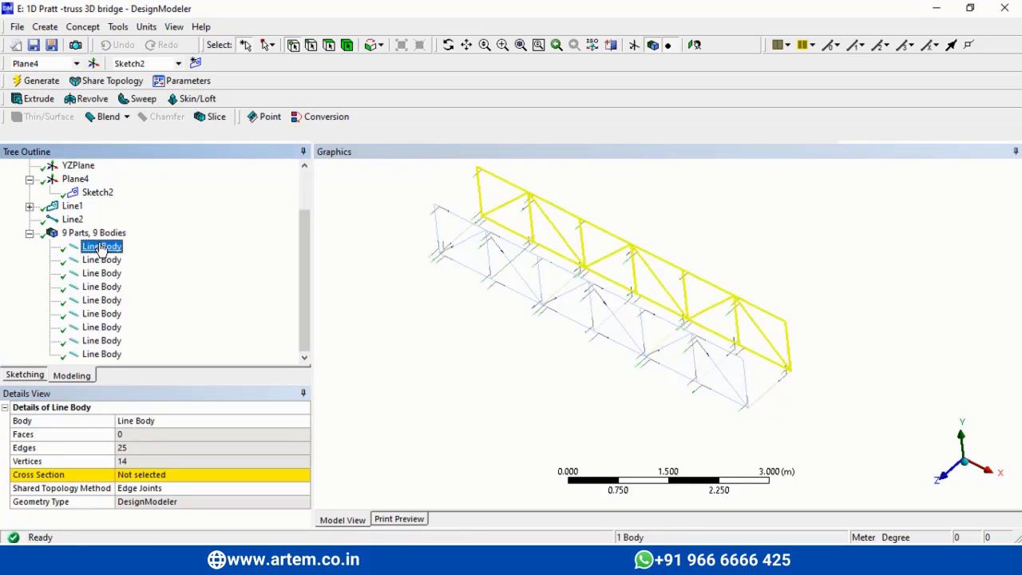
{"action": "left_click", "coordinate": [102, 261], "text": "ctrl"}
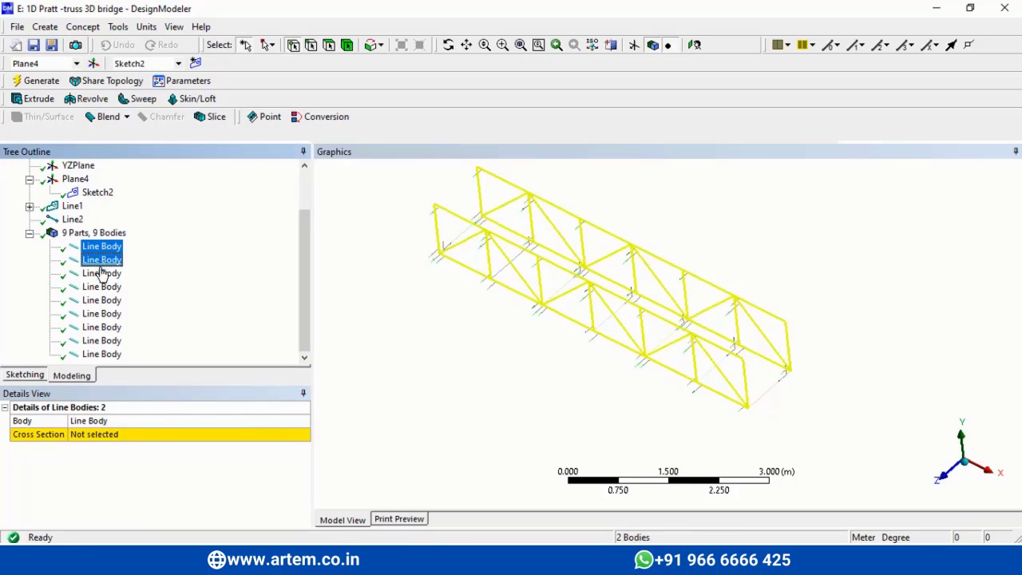
{"action": "left_click", "coordinate": [102, 273], "text": "ctrl"}
{"action": "left_click", "coordinate": [106, 299], "text": "ctrl"}
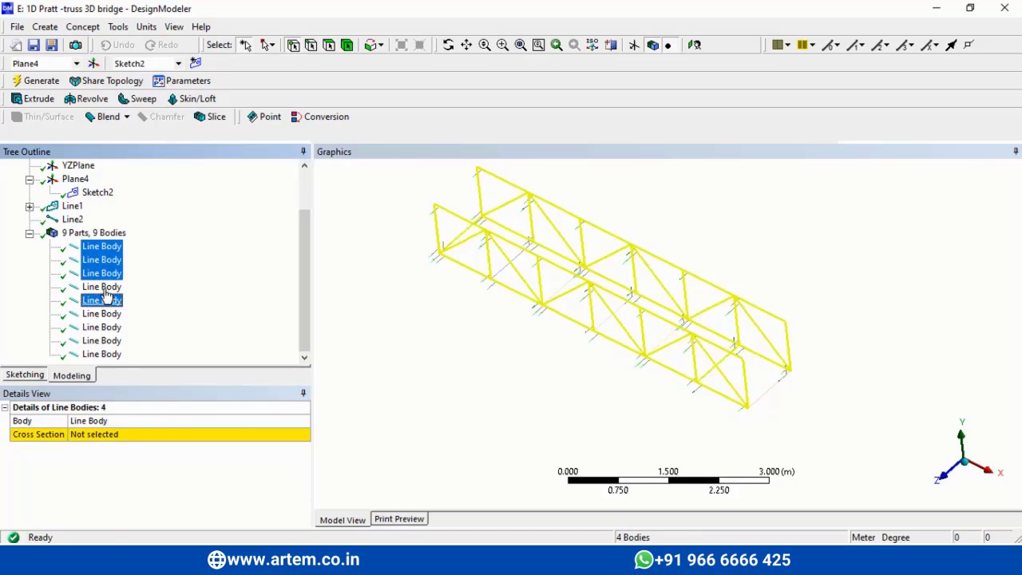
{"action": "left_click", "coordinate": [102, 287], "text": "ctrl"}
{"action": "left_click", "coordinate": [106, 301], "text": "ctrl"}
{"action": "left_click", "coordinate": [107, 313], "text": "ctrl"}
{"action": "left_click", "coordinate": [110, 328], "text": "ctrl"}
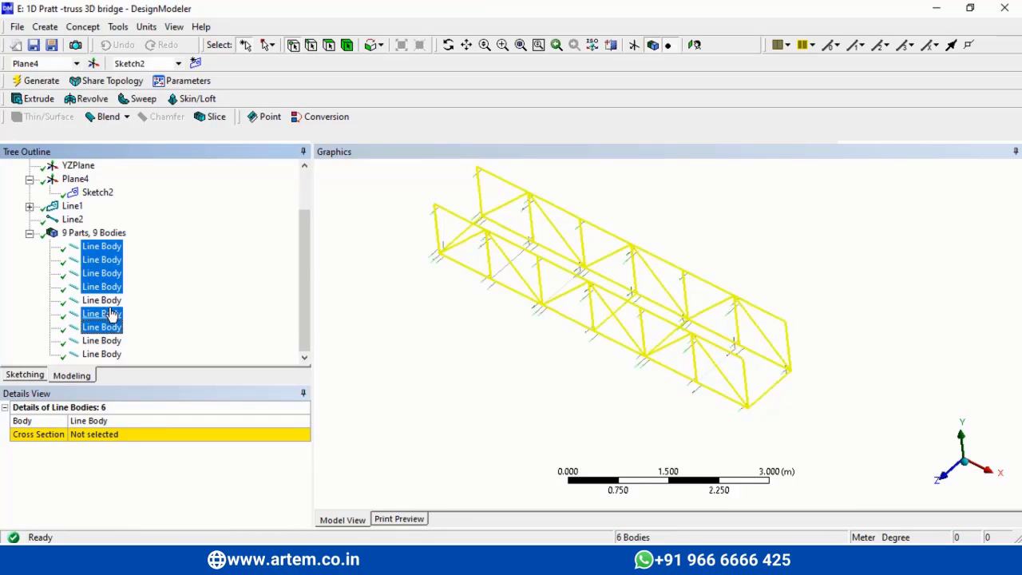
{"action": "left_click", "coordinate": [108, 300], "text": "ctrl"}
{"action": "left_click", "coordinate": [110, 341], "text": "ctrl"}
{"action": "left_click", "coordinate": [111, 356], "text": "ctrl"}
{"action": "right_click", "coordinate": [109, 261]}
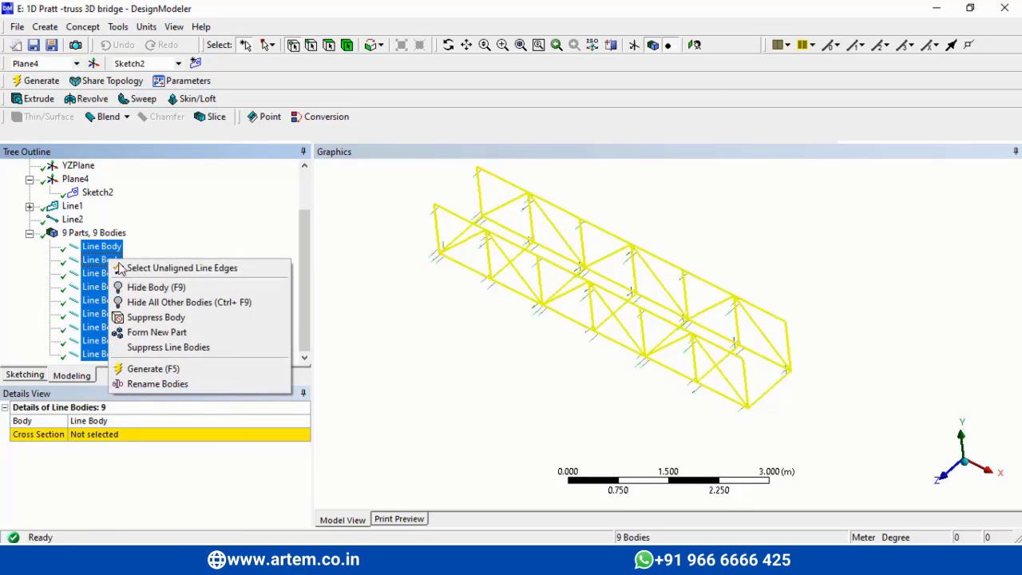
{"action": "left_click", "coordinate": [141, 332]}
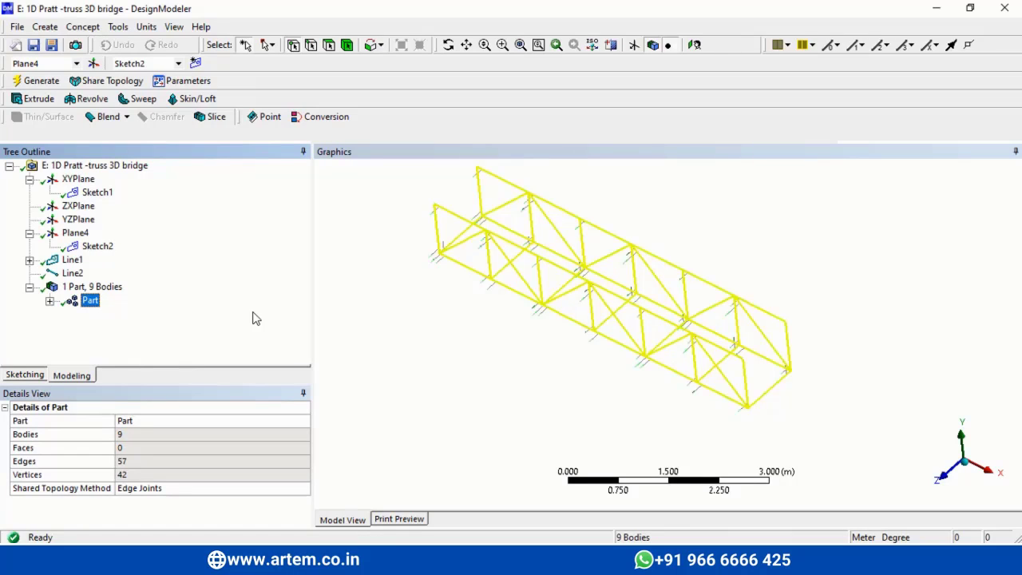
Create an L Section cross section, keeping 0.1 m leg widths and 0.01 m thicknesses
{"action": "left_click", "coordinate": [83, 26]}
{"action": "mouse_move", "coordinate": [143, 179]}
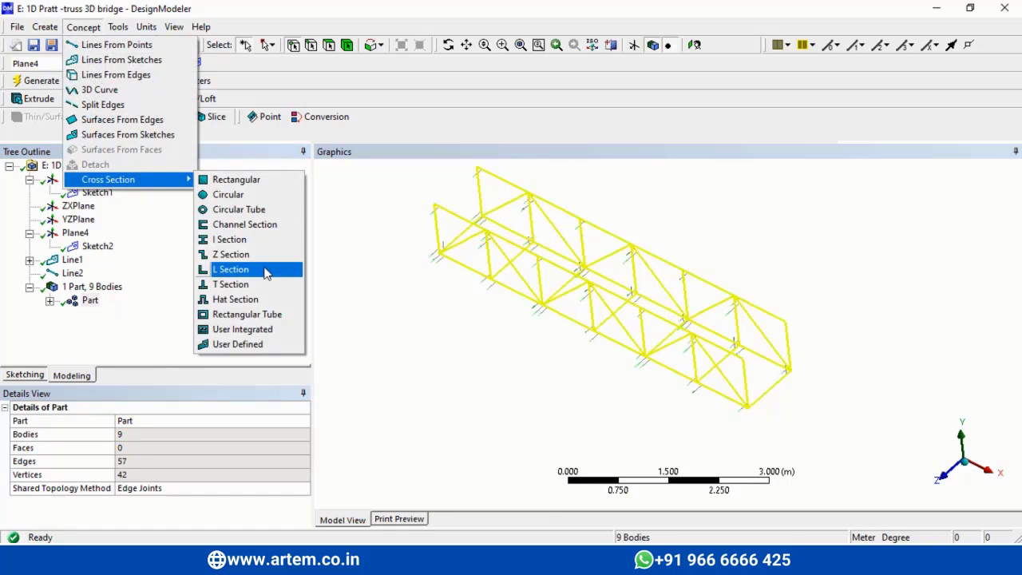
{"action": "left_click", "coordinate": [266, 272]}
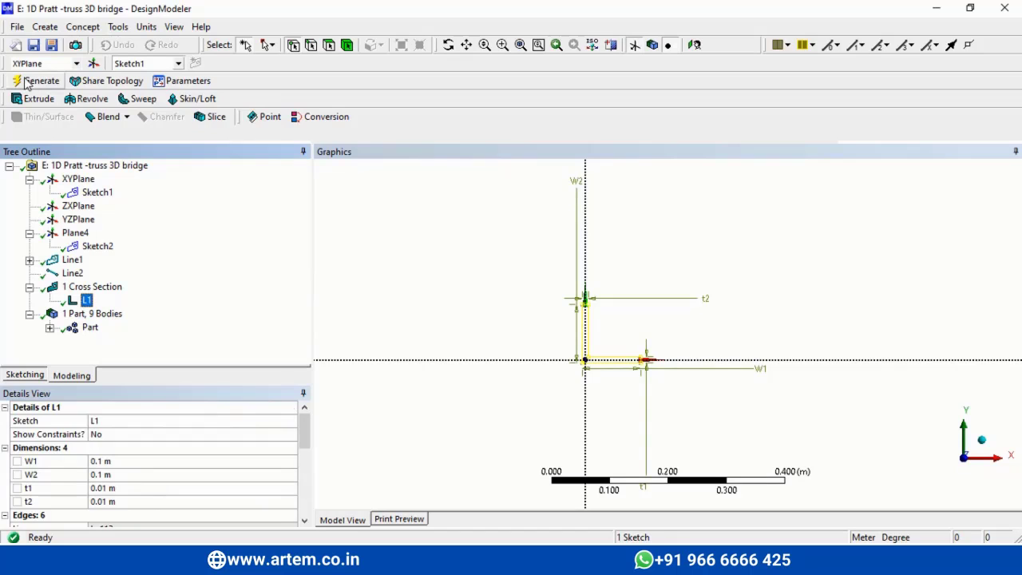
{"action": "left_click", "coordinate": [157, 265]}
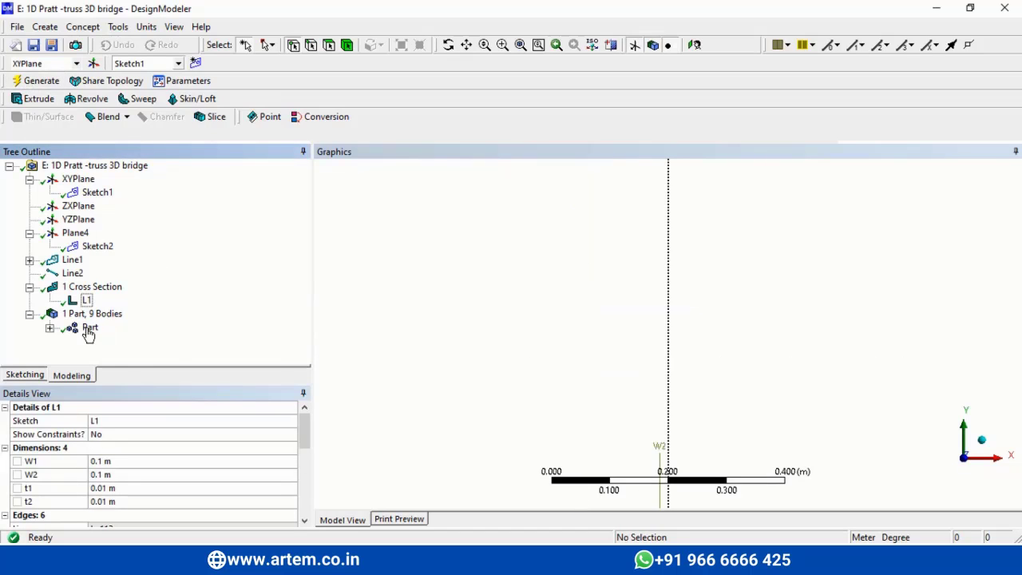
Assign the L1 cross section to all nine line bodies in the part and generate the model
{"action": "left_click", "coordinate": [89, 329]}
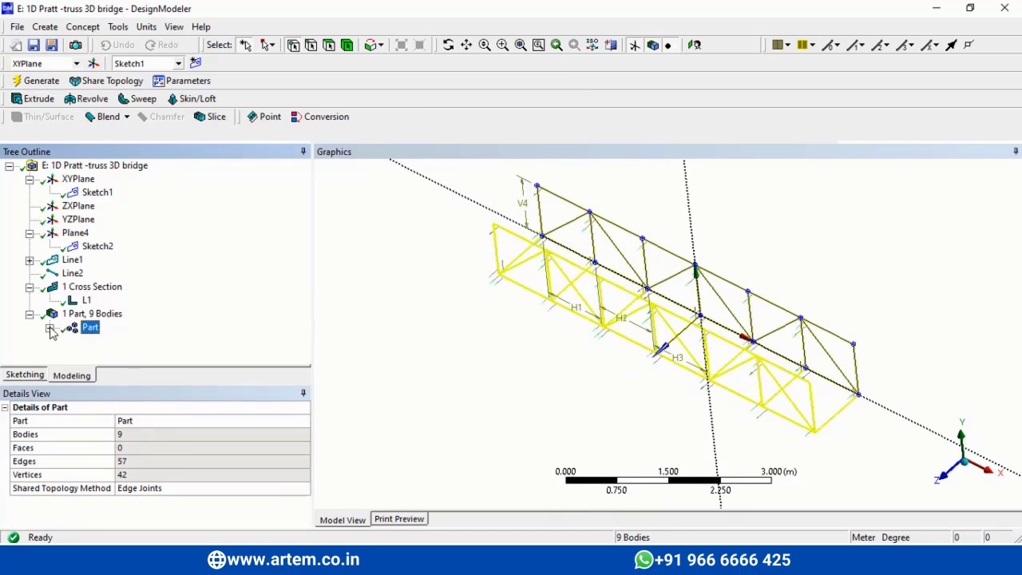
{"action": "left_click", "coordinate": [49, 328]}
{"action": "left_click", "coordinate": [128, 249]}
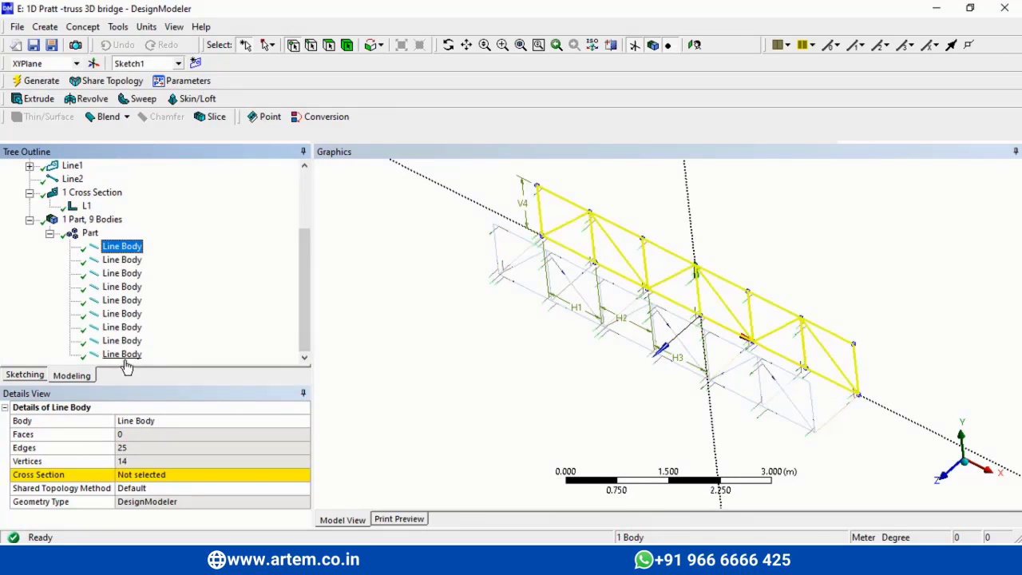
{"action": "left_click", "coordinate": [123, 356], "text": "shift"}
{"action": "left_click", "coordinate": [297, 448]}
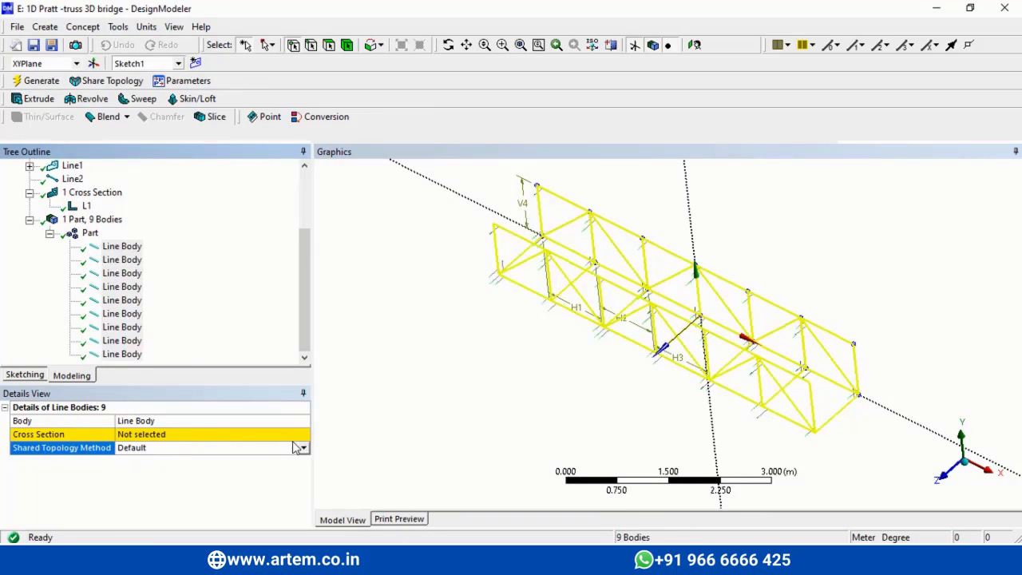
{"action": "left_click", "coordinate": [303, 435]}
{"action": "left_click", "coordinate": [304, 435]}
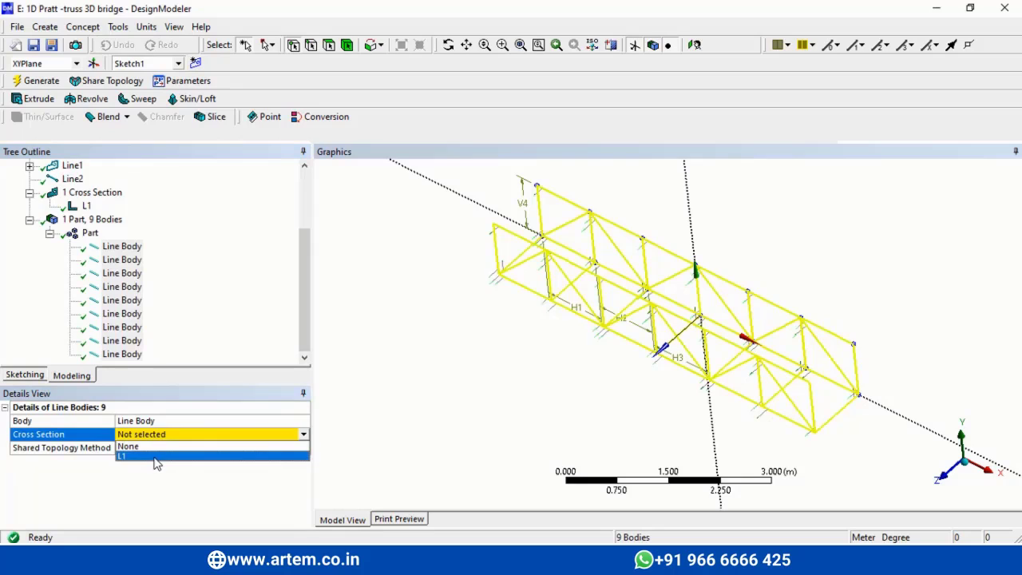
{"action": "left_click", "coordinate": [156, 456]}
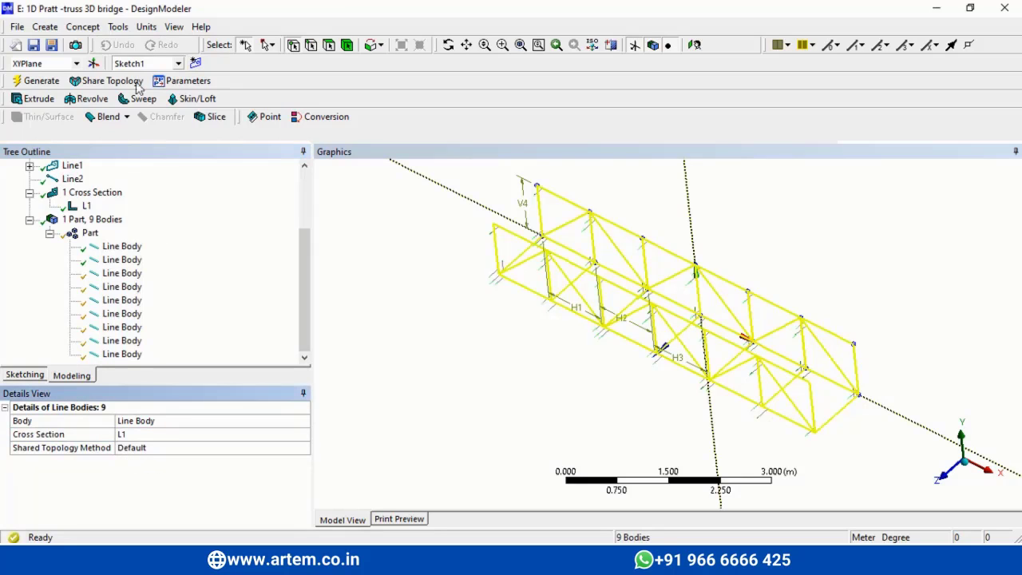
{"action": "left_click", "coordinate": [36, 80]}
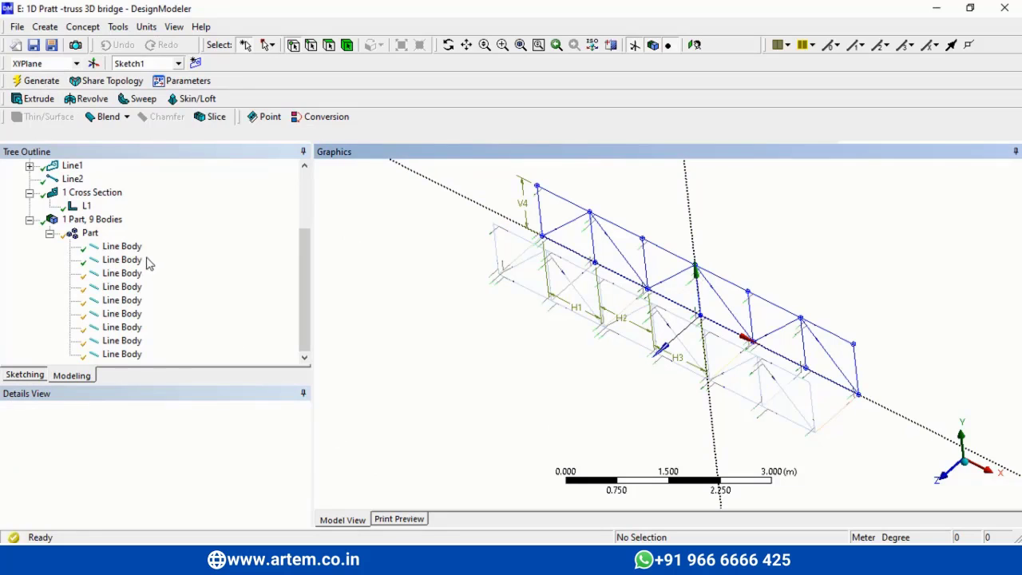
Select the nine line bodies, turn off the plane display and examine the truss bridge from another angle
{"action": "left_click", "coordinate": [121, 246]}
{"action": "left_click", "coordinate": [121, 353], "text": "shift"}
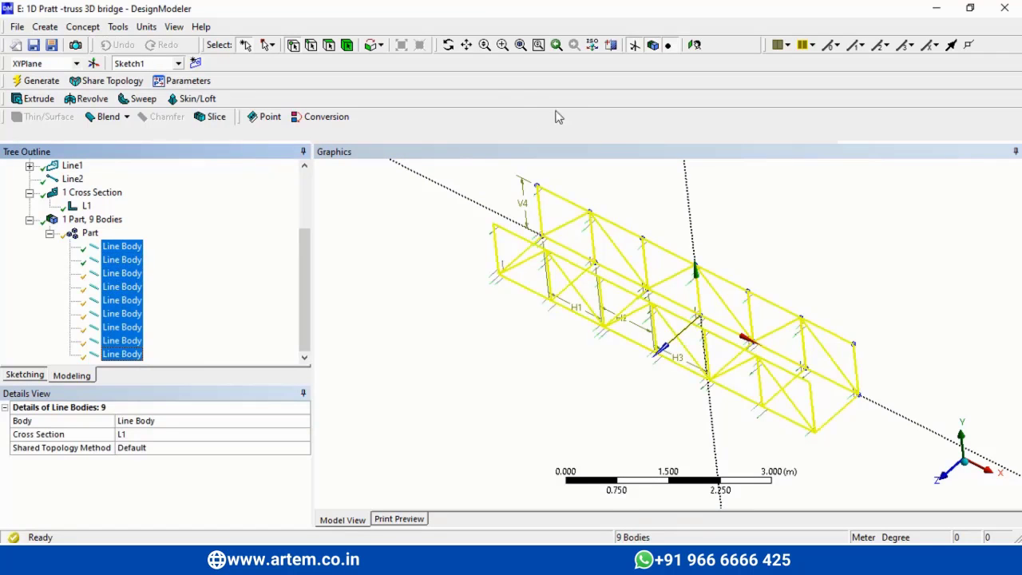
{"action": "left_click", "coordinate": [448, 45]}
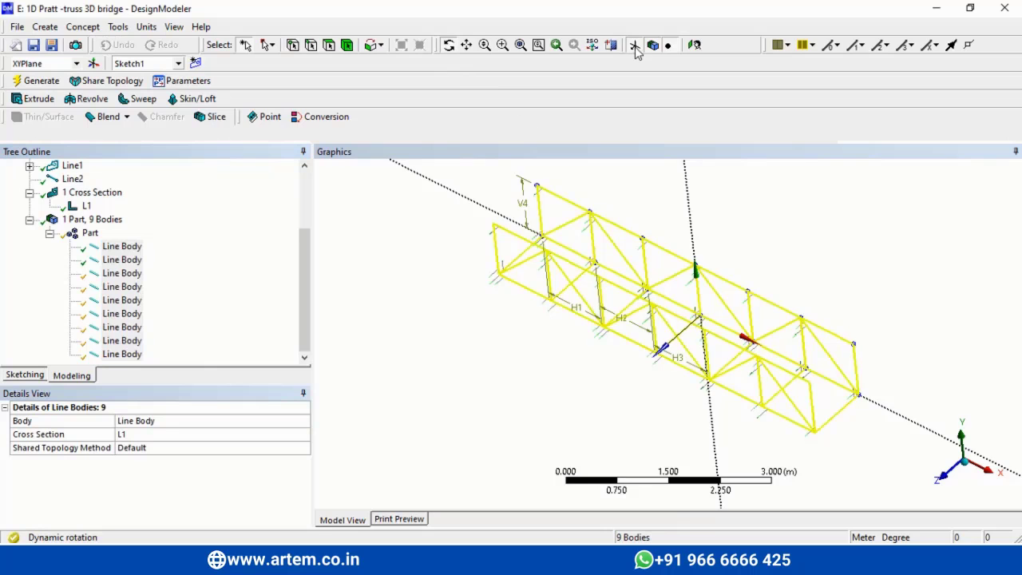
{"action": "mouse_move", "coordinate": [589, 232]}
{"action": "left_mouse_down"}
{"action": "mouse_move", "coordinate": [593, 217]}
{"action": "mouse_move", "coordinate": [570, 210]}
{"action": "mouse_move", "coordinate": [538, 246]}
{"action": "mouse_move", "coordinate": [550, 247]}
{"action": "mouse_move", "coordinate": [543, 235]}
{"action": "mouse_move", "coordinate": [575, 207]}
{"action": "mouse_move", "coordinate": [629, 247]}
{"action": "mouse_move", "coordinate": [636, 303]}
{"action": "mouse_move", "coordinate": [614, 226]}
{"action": "mouse_move", "coordinate": [604, 226]}
{"action": "left_mouse_up"}
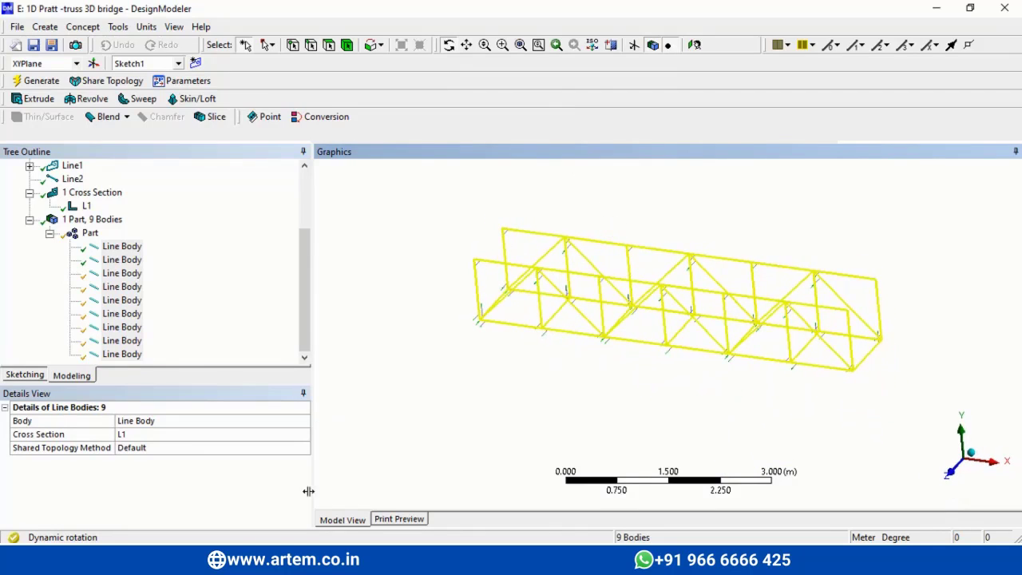
Switch to Workbench, refresh the Model cell of the 1D Pratt -truss 3D bridge system and open it in Mechanical
{"action": "left_click", "coordinate": [366, 559]}
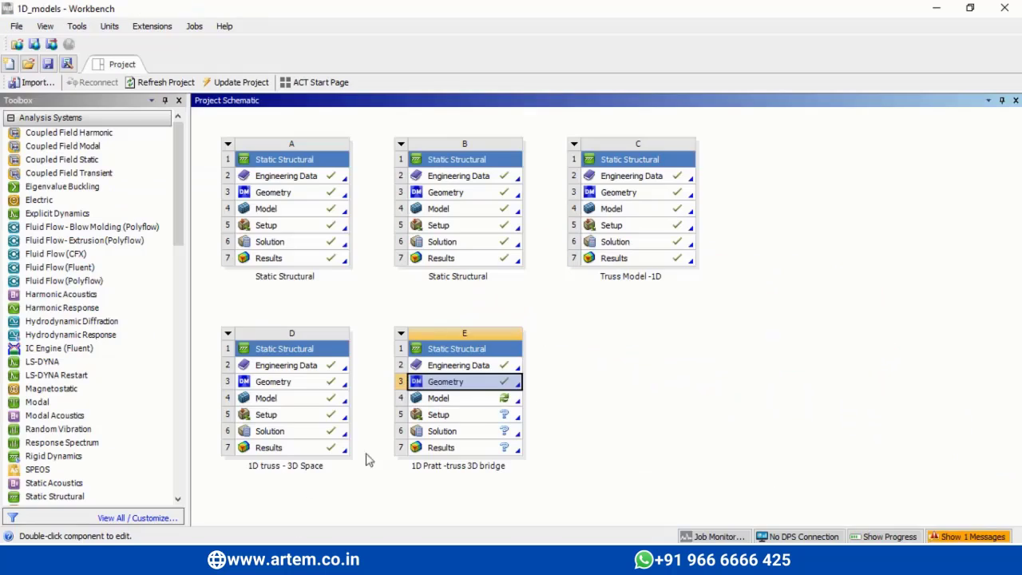
{"action": "left_click", "coordinate": [477, 400]}
{"action": "right_click", "coordinate": [478, 401]}
{"action": "left_click", "coordinate": [505, 448]}
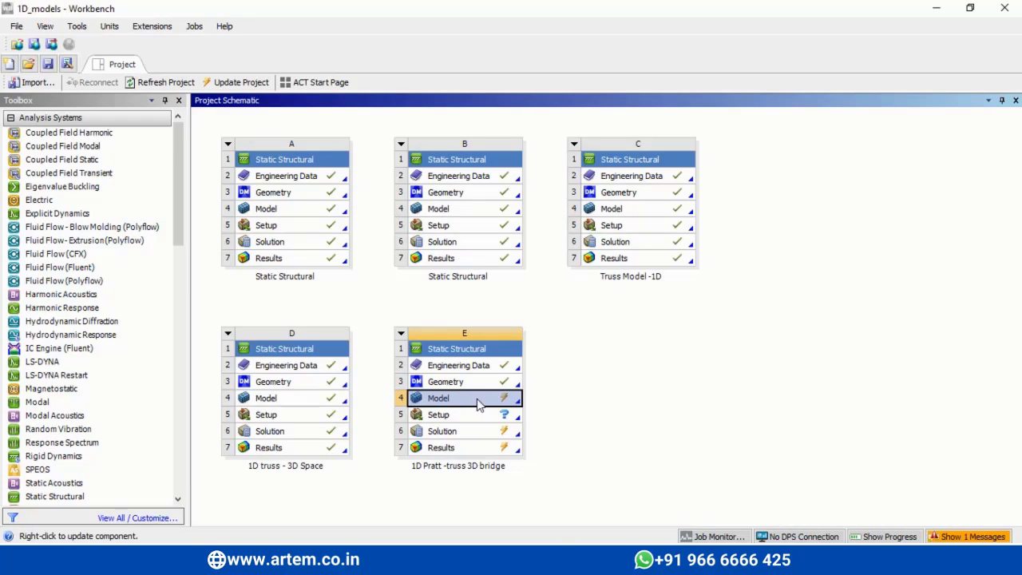
{"action": "right_click", "coordinate": [477, 404]}
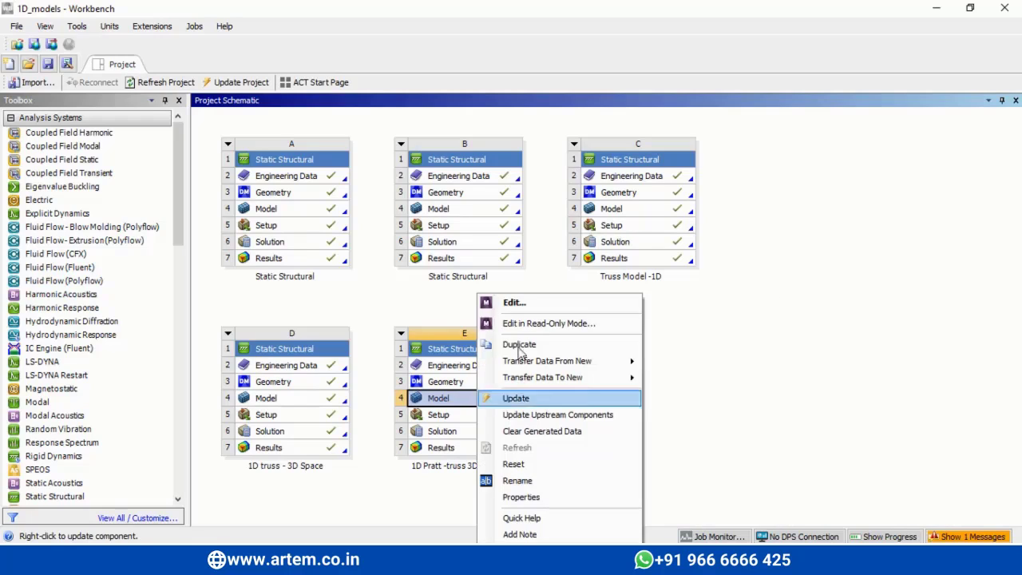
{"action": "left_click", "coordinate": [519, 305]}
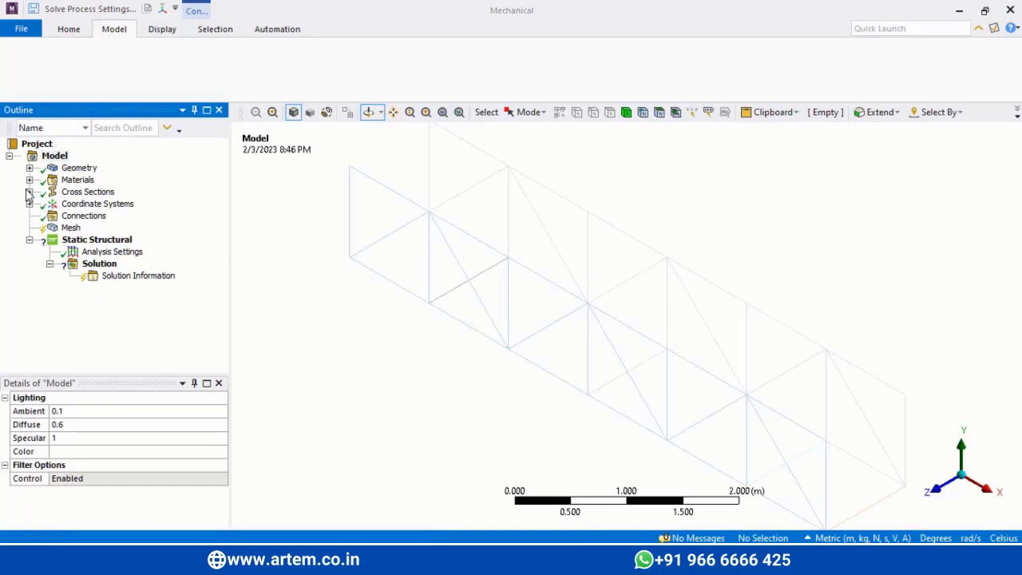
Expand the cross sections and geometry in the model outline, and generate the mesh with default settings
{"action": "left_click", "coordinate": [30, 192]}
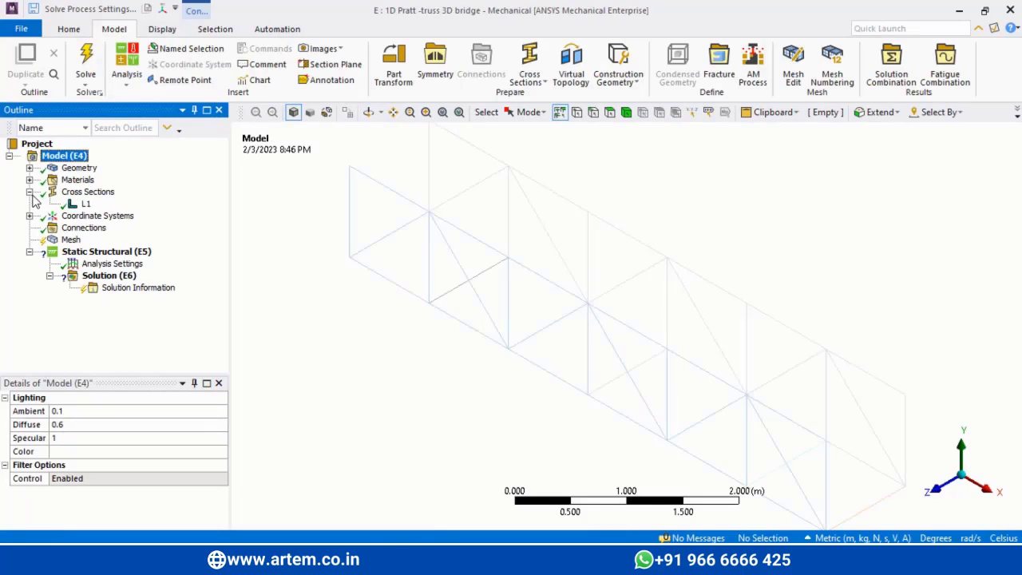
{"action": "left_click", "coordinate": [30, 168]}
{"action": "left_click", "coordinate": [88, 180]}
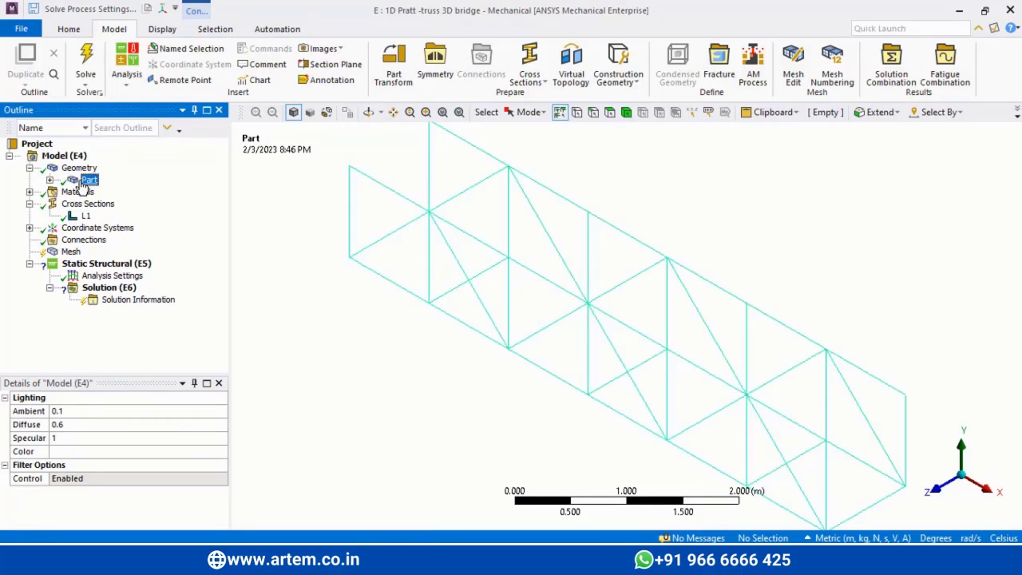
{"action": "left_click", "coordinate": [71, 252]}
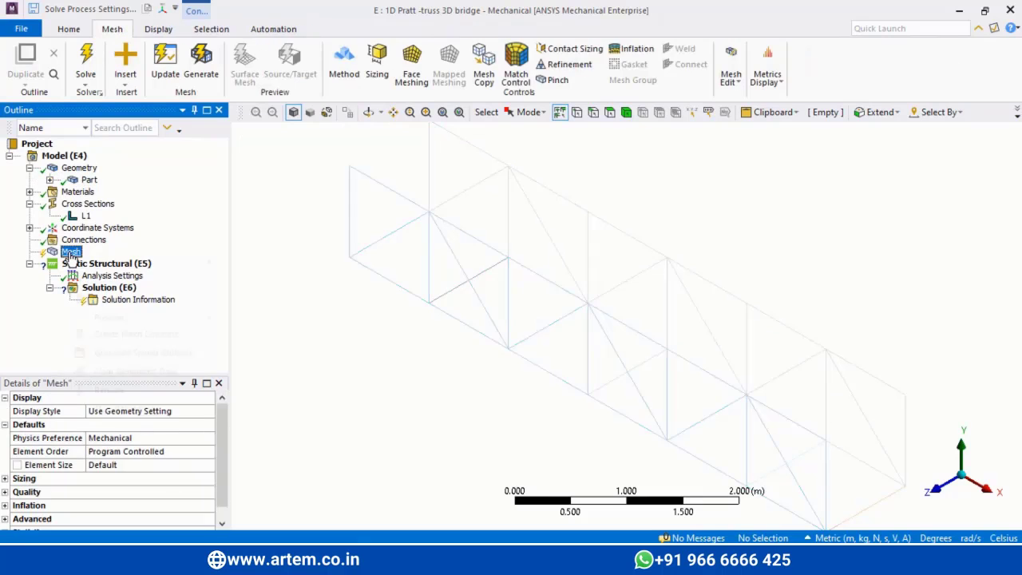
{"action": "right_click", "coordinate": [71, 252]}
{"action": "left_click", "coordinate": [99, 300]}
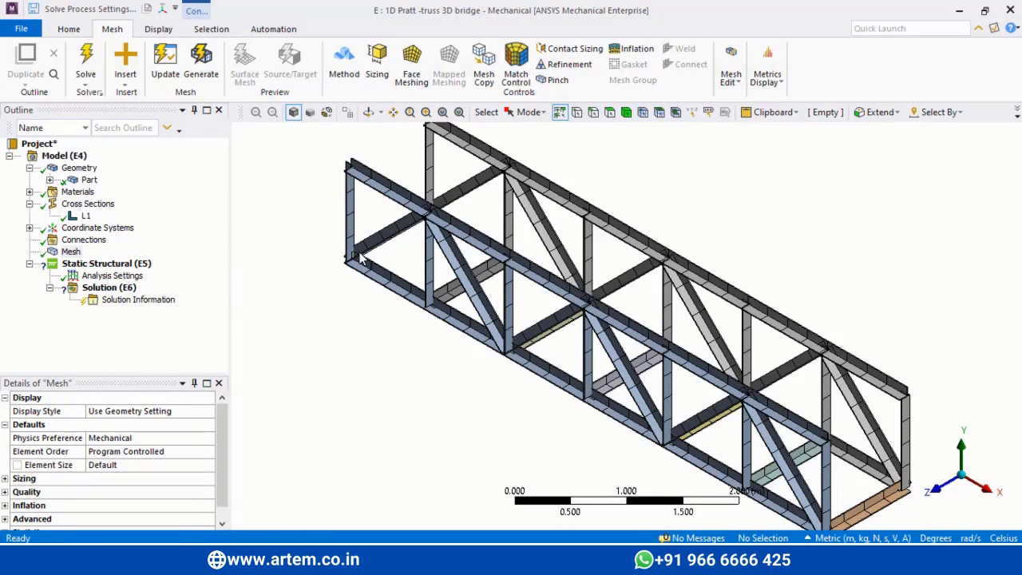
Add a Fixed Support to the two bottom corner vertices at the left end of the bridge
{"action": "left_click", "coordinate": [141, 269]}
{"action": "right_click", "coordinate": [139, 271]}
{"action": "mouse_move", "coordinate": [180, 275]}
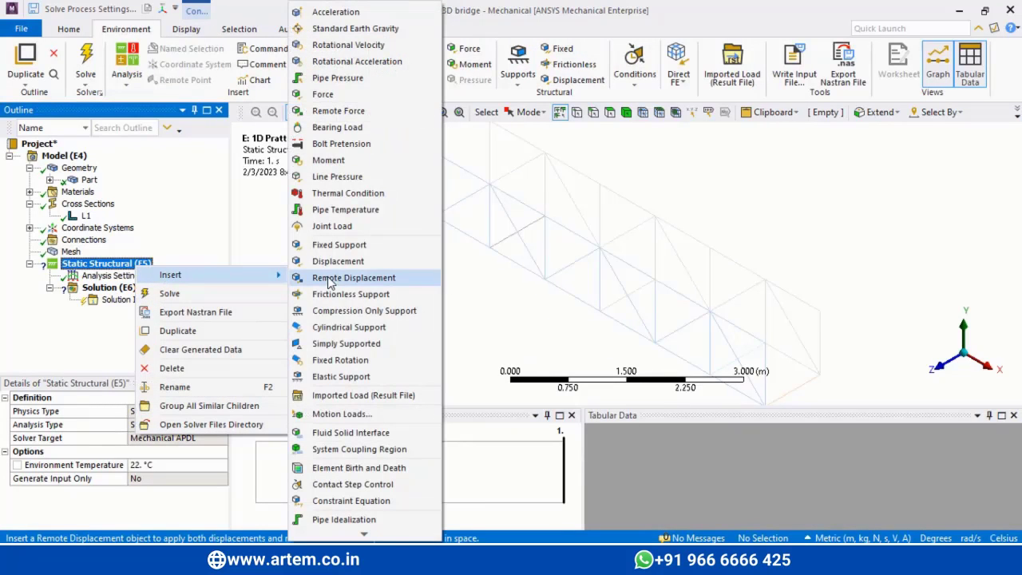
{"action": "left_click", "coordinate": [312, 248]}
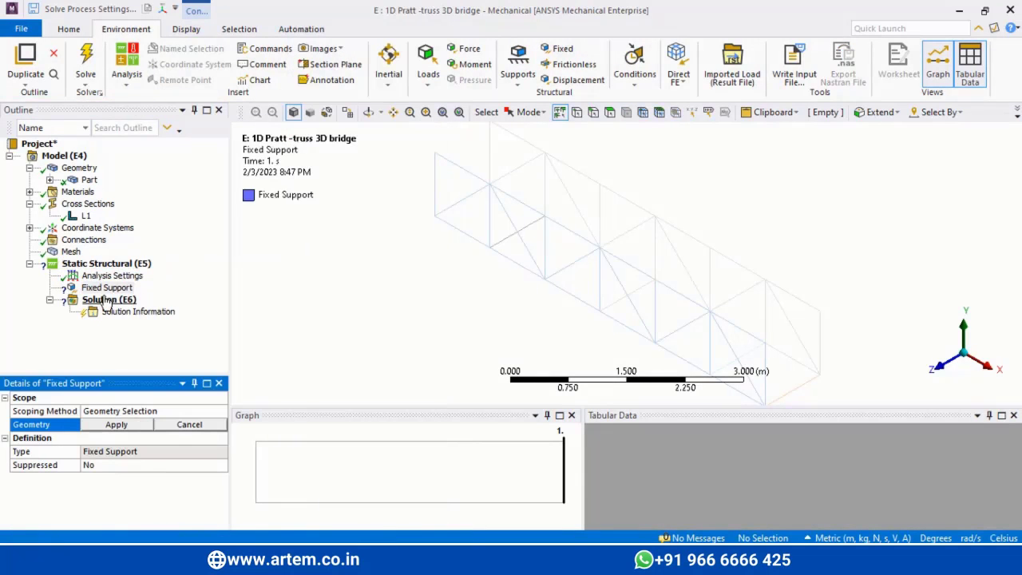
{"action": "left_click", "coordinate": [576, 112]}
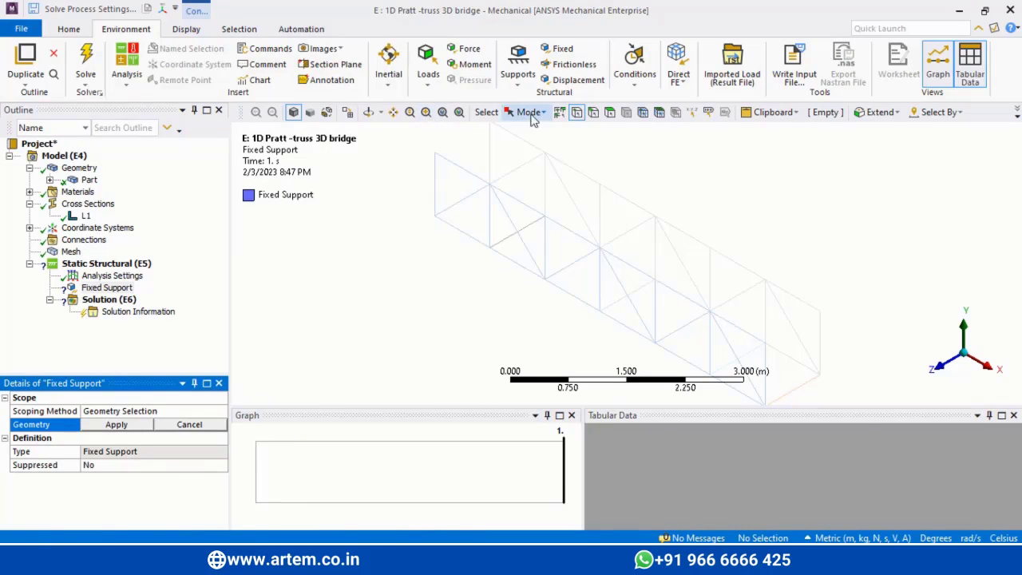
{"action": "left_click", "coordinate": [368, 112]}
{"action": "left_click_drag", "start_coordinate": [485, 247], "coordinate": [537, 259]}
{"action": "left_click", "coordinate": [577, 112]}
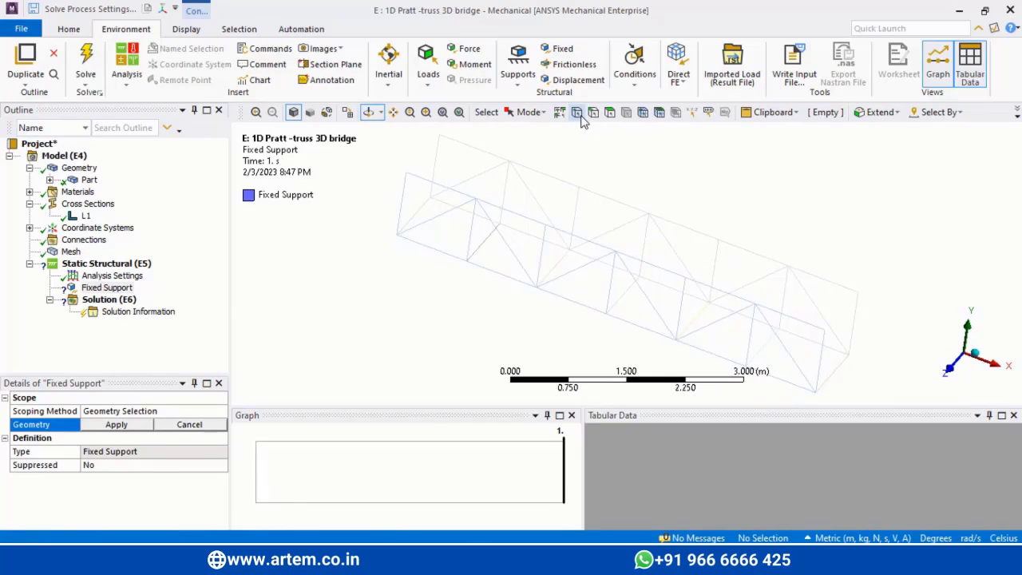
{"action": "left_click", "coordinate": [430, 197]}
{"action": "left_click", "coordinate": [398, 234], "text": "ctrl"}
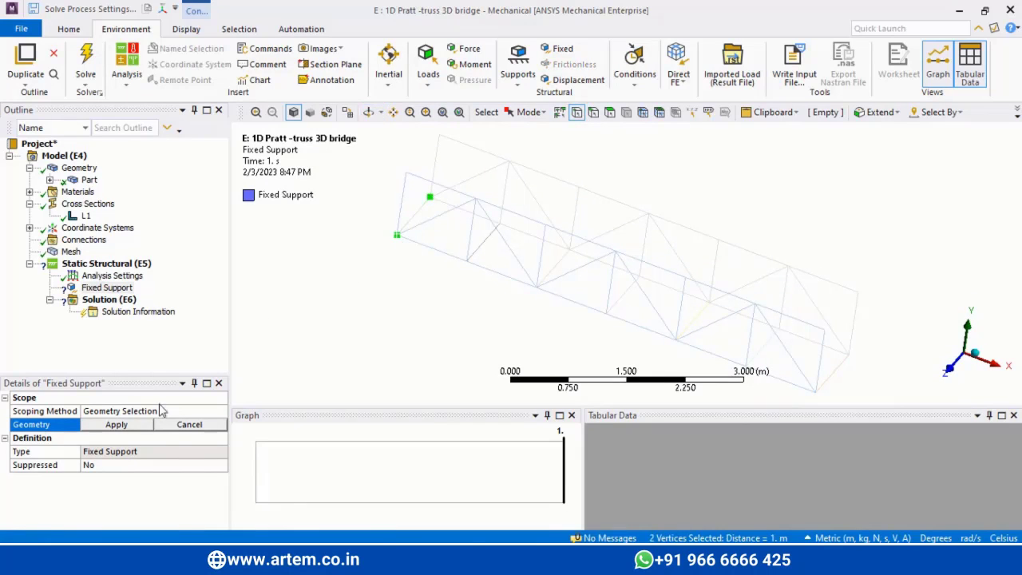
{"action": "left_click", "coordinate": [137, 424]}
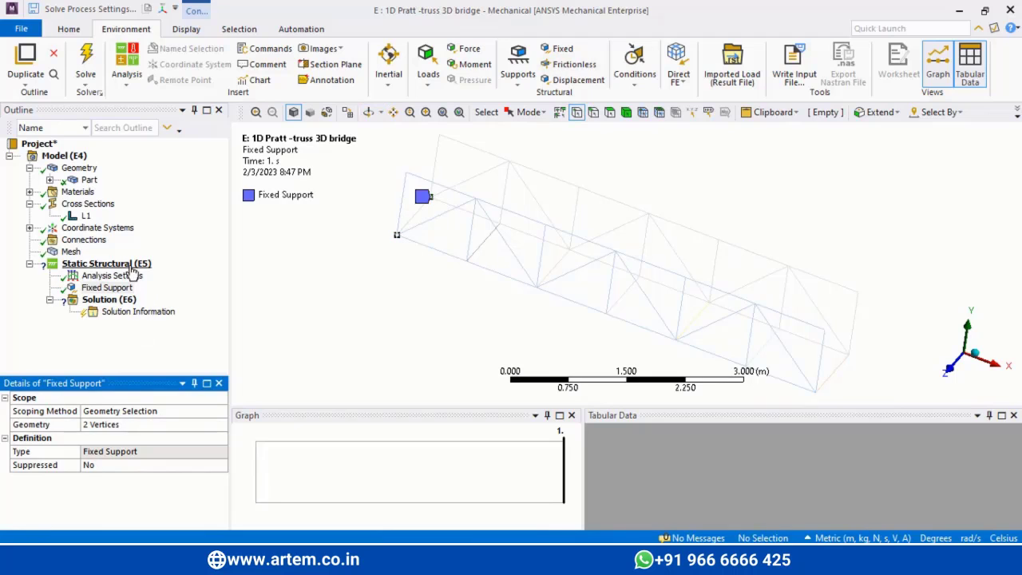
Insert a Displacement support scoped to the two bottom corner vertices at the right end of the bridge
{"action": "right_click", "coordinate": [128, 264]}
{"action": "mouse_move", "coordinate": [178, 277]}
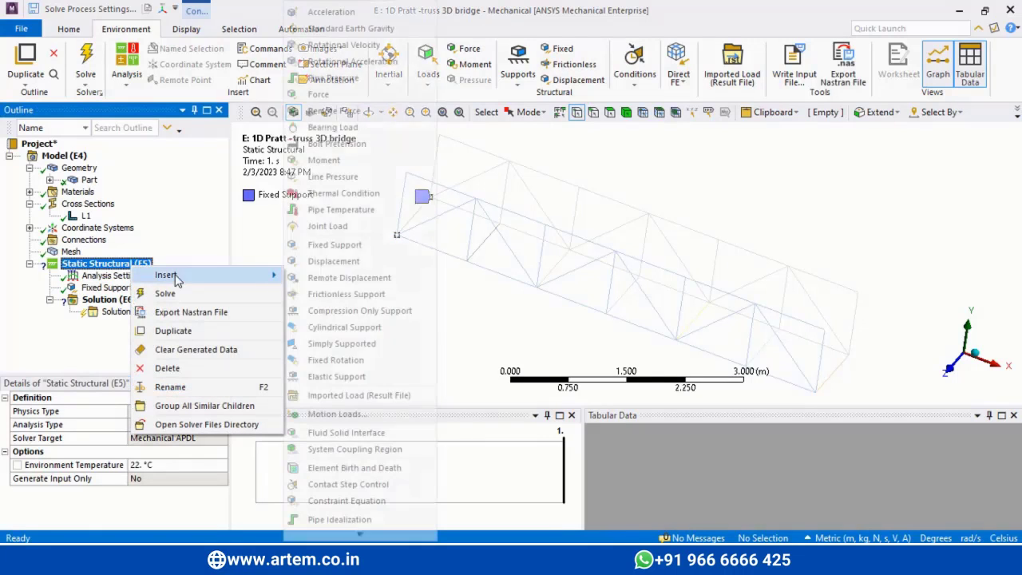
{"action": "left_click", "coordinate": [335, 261]}
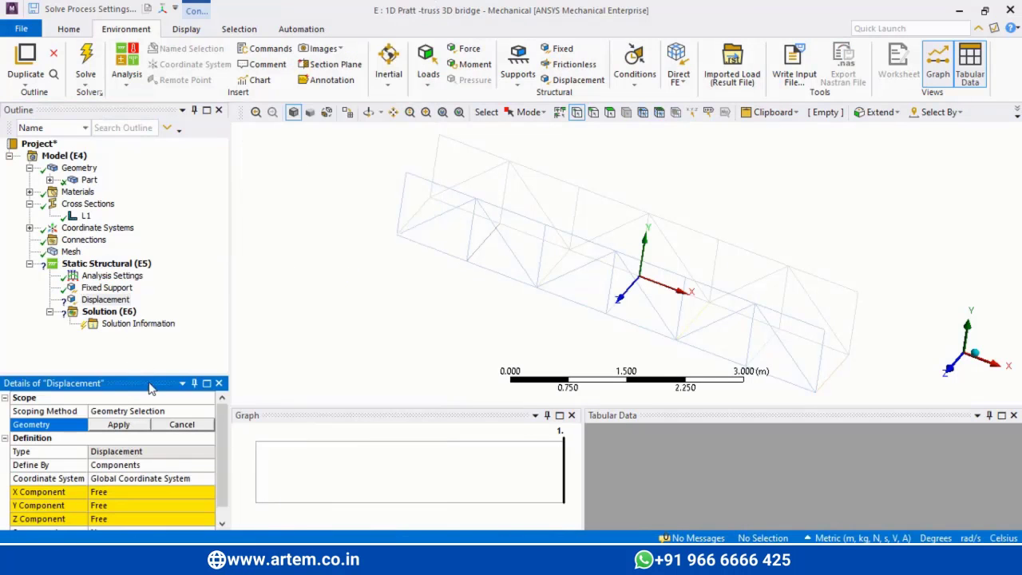
{"action": "left_click", "coordinate": [815, 391]}
{"action": "left_click", "coordinate": [848, 355], "text": "ctrl"}
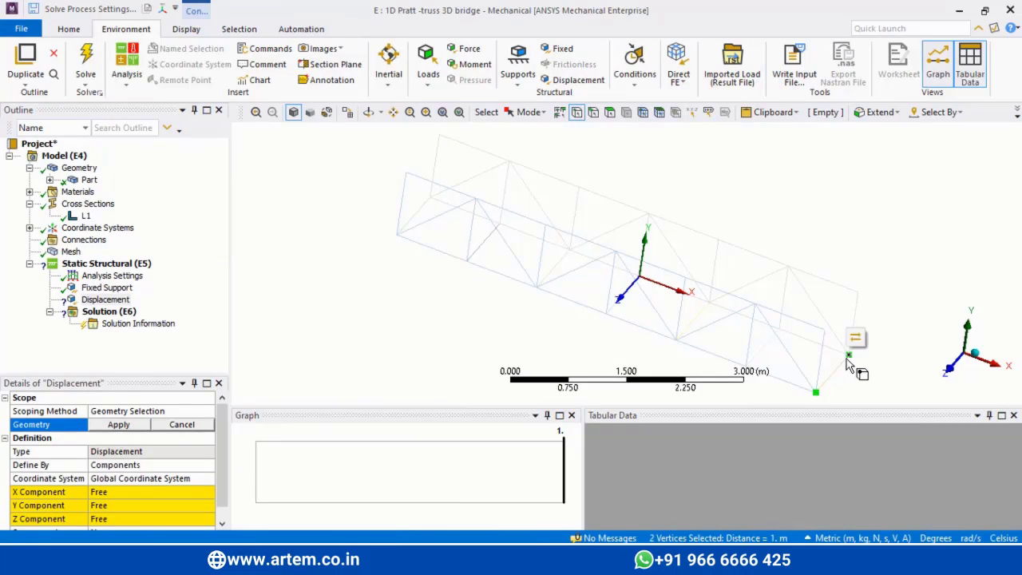
{"action": "left_click", "coordinate": [120, 425]}
Set the displacement's Y and Z components to 0 m, leaving the X component free
{"action": "left_click", "coordinate": [120, 505]}
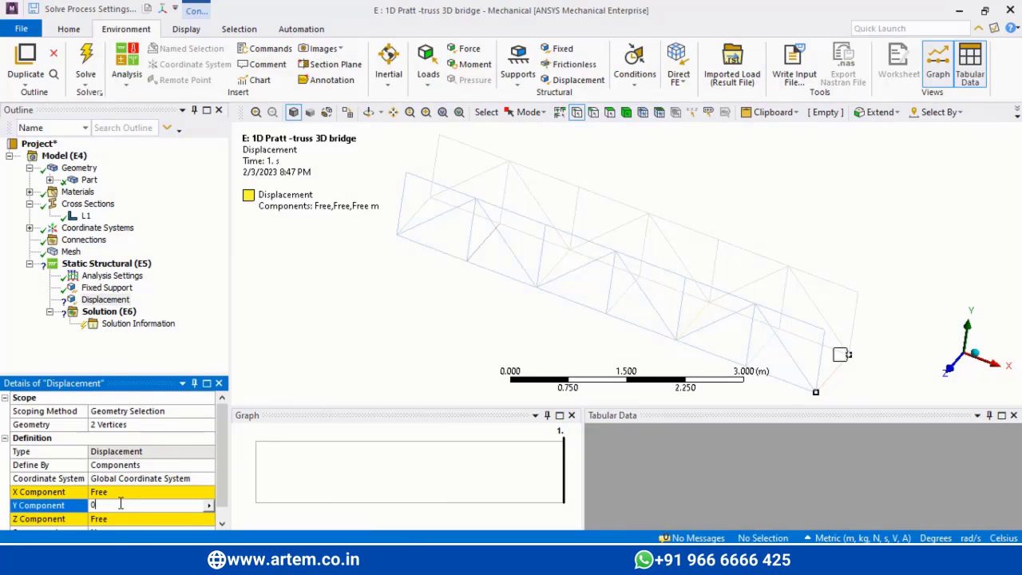
{"action": "type", "text": "0"}
{"action": "key", "text": "Tab"}
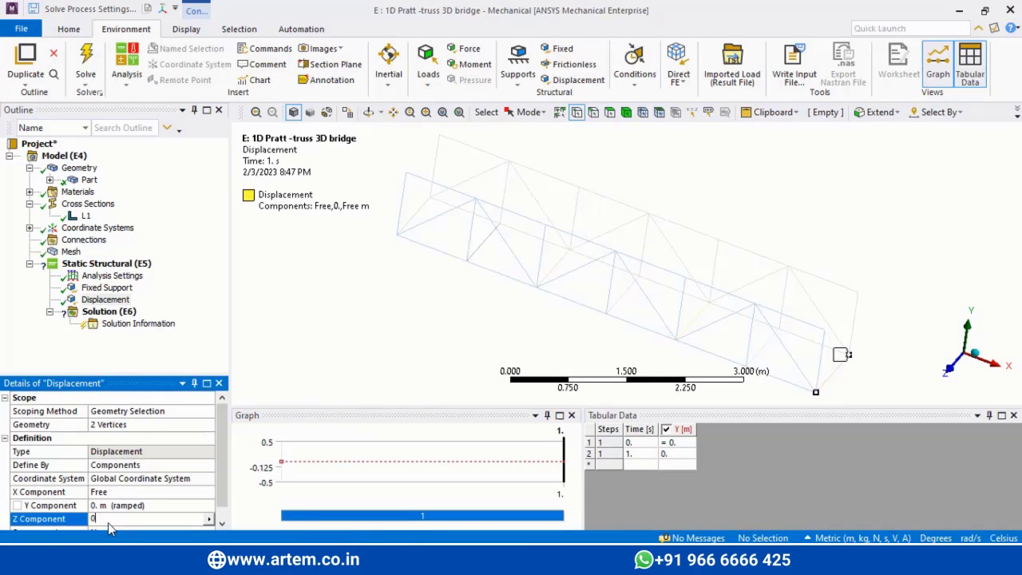
{"action": "key", "text": "Return"}
Check the loads and supports on the truss diagram in Snipping Tool, then return to Mechanical and review the Displacement and Fixed Support
{"action": "key", "text": "alt+Tab"}
{"action": "key", "text": "alt+Tab"}
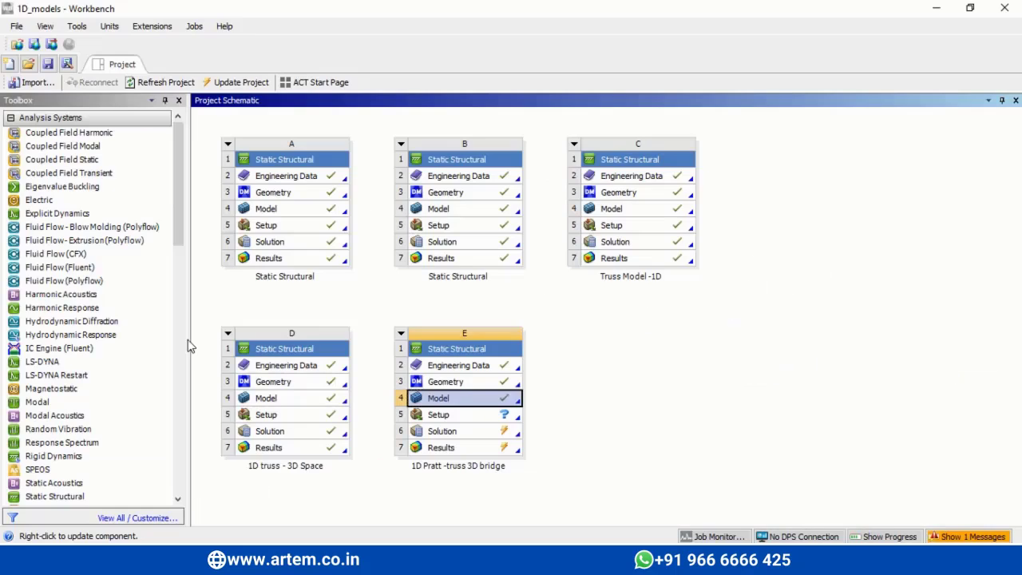
{"action": "key", "text": "alt+Tab"}
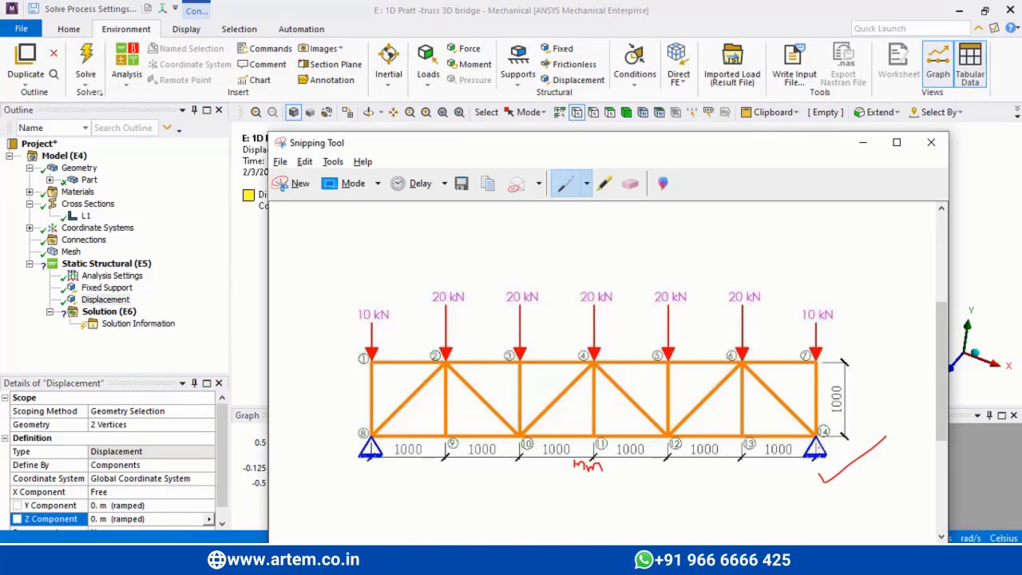
{"action": "key", "text": "alt+Tab"}
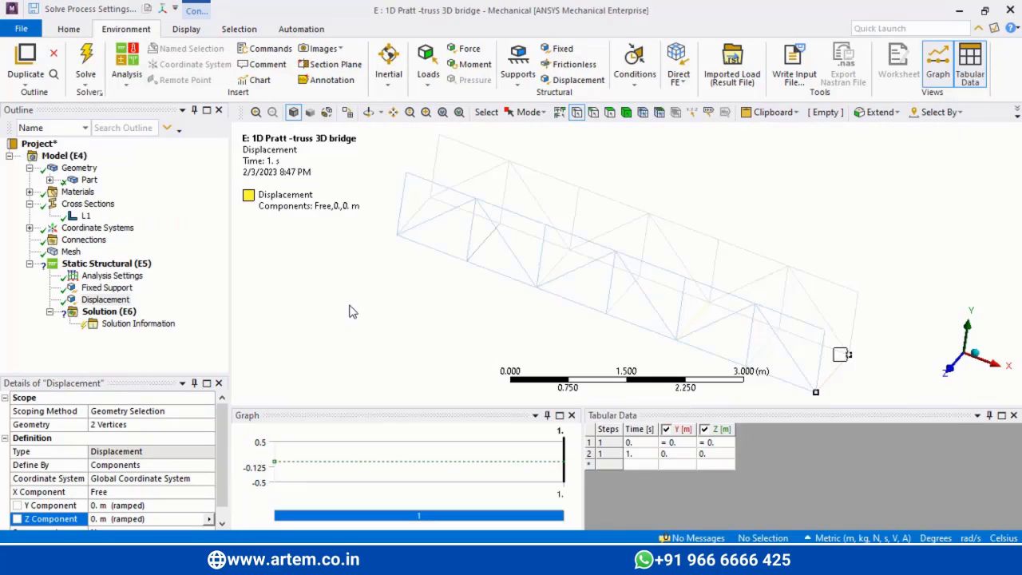
{"action": "left_click", "coordinate": [105, 300]}
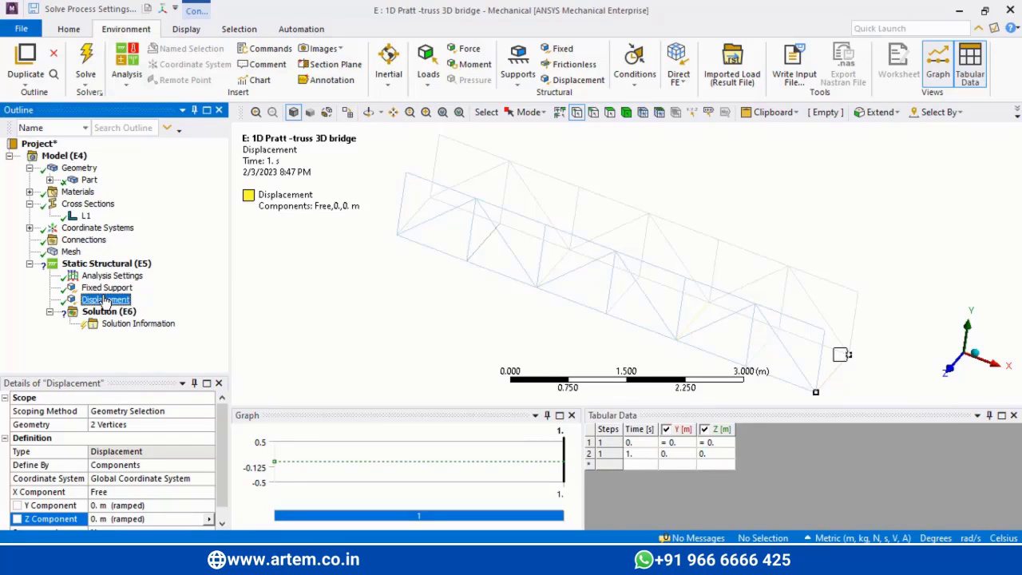
{"action": "left_click", "coordinate": [106, 287]}
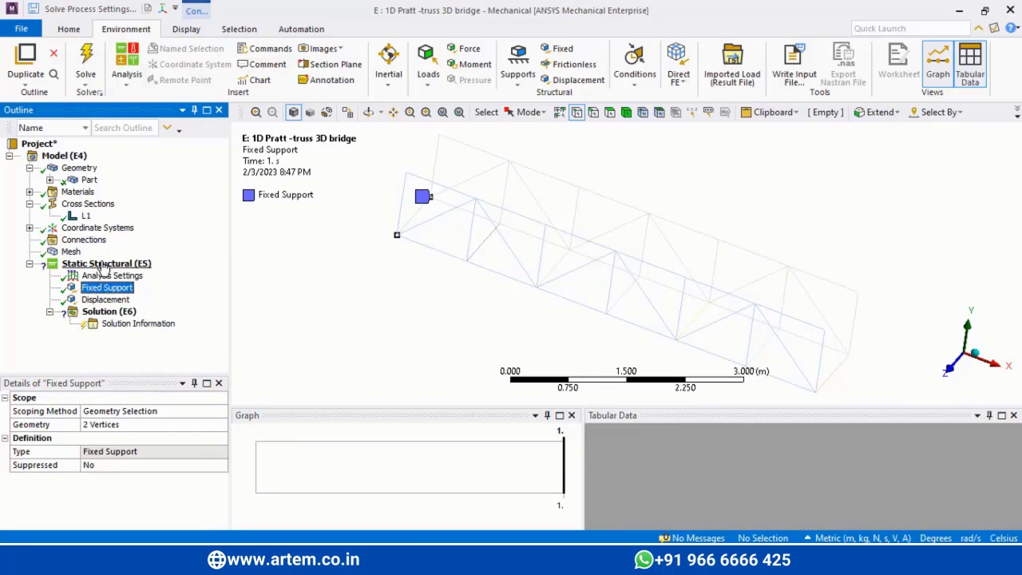
Insert a Force load scoped to the two top corner vertices at the left end of the bridge
{"action": "left_click", "coordinate": [104, 264]}
{"action": "right_click", "coordinate": [103, 264]}
{"action": "mouse_move", "coordinate": [139, 271]}
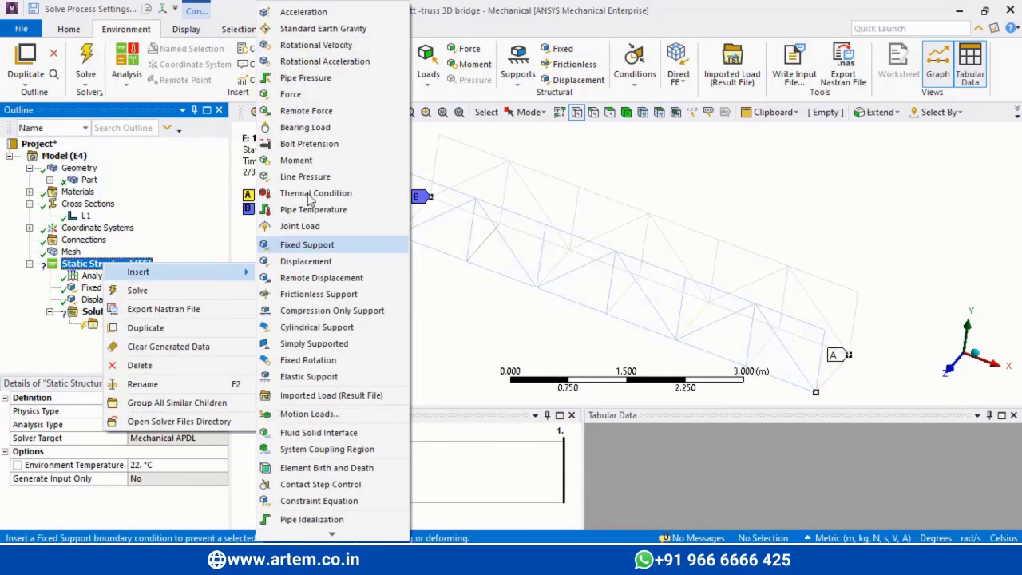
{"action": "left_click", "coordinate": [294, 94]}
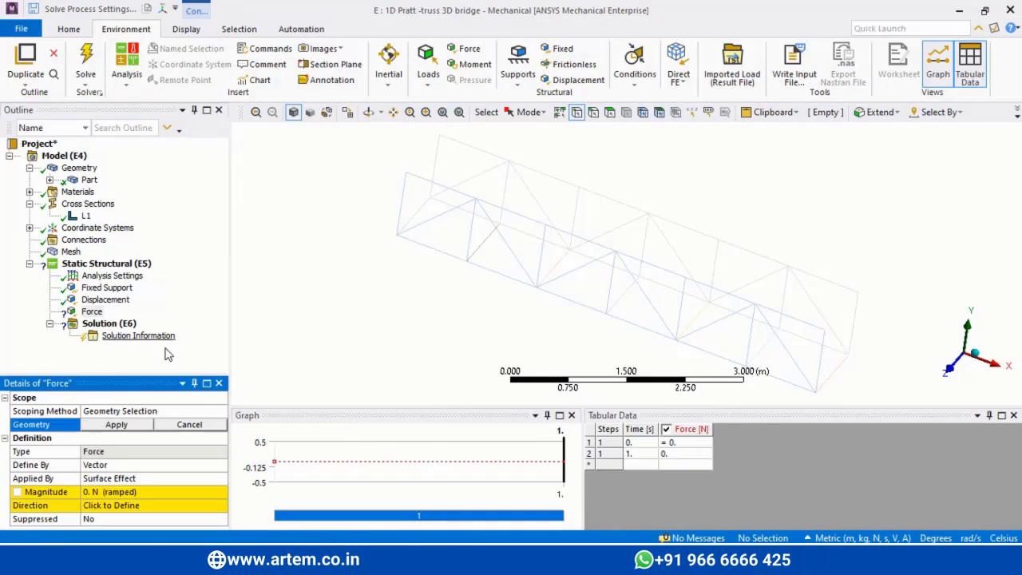
{"action": "left_click", "coordinate": [405, 173]}
{"action": "left_click", "coordinate": [439, 137], "text": "ctrl"}
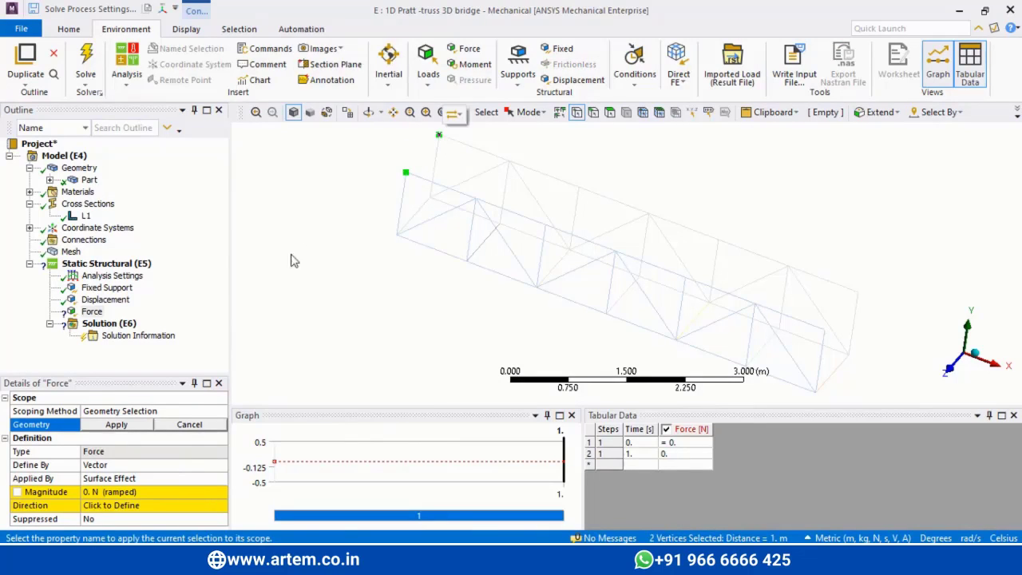
{"action": "left_click", "coordinate": [108, 425]}
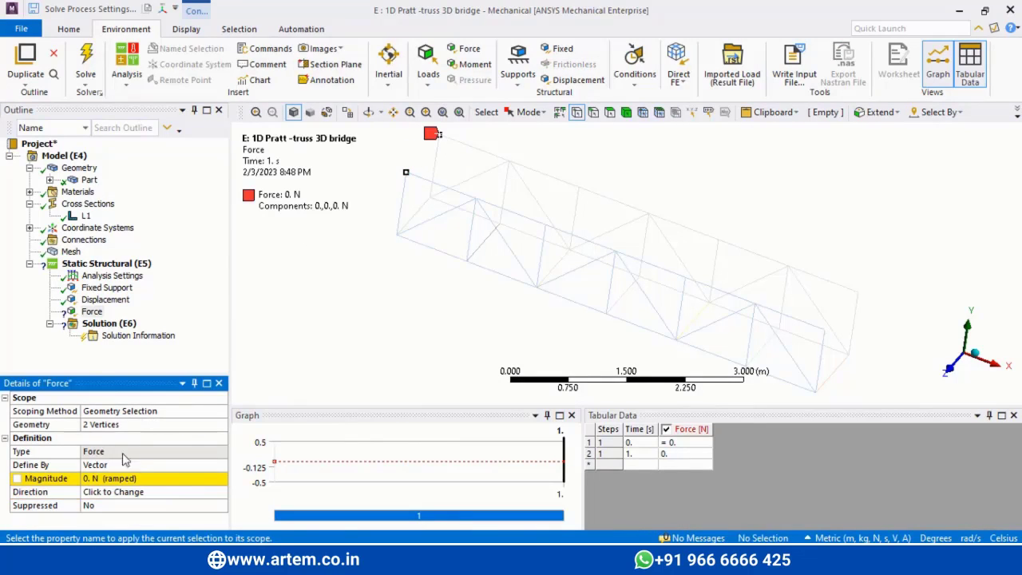
Define the force by components and set its Y component to -10000 N
{"action": "left_click", "coordinate": [185, 464]}
{"action": "left_click", "coordinate": [221, 465]}
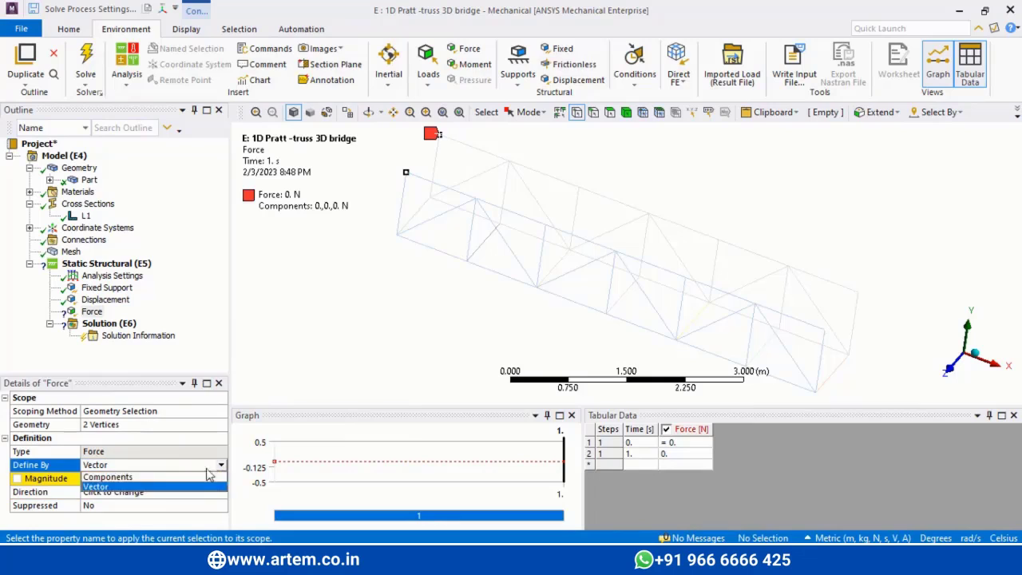
{"action": "left_click", "coordinate": [134, 485]}
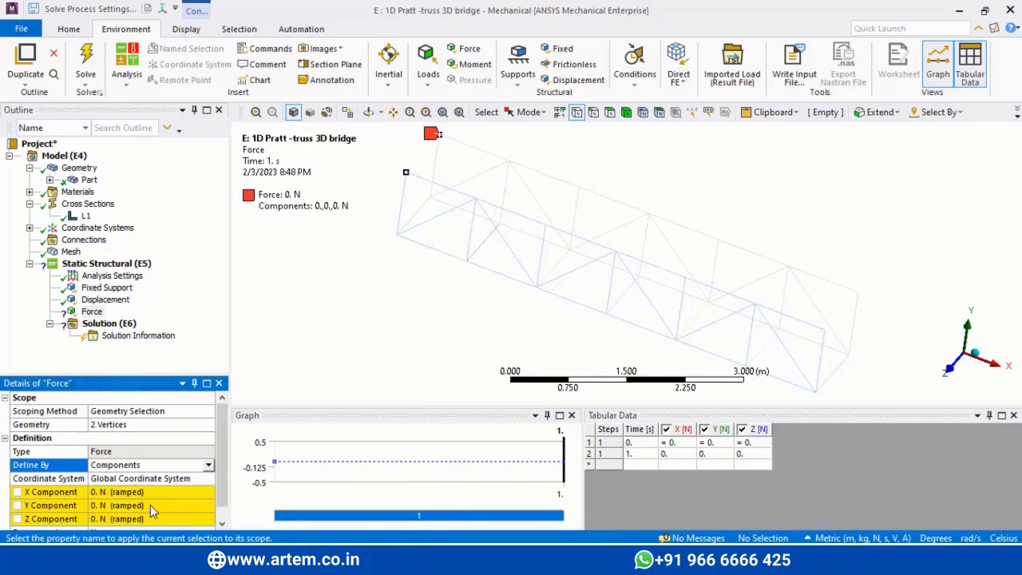
{"action": "left_click", "coordinate": [150, 505]}
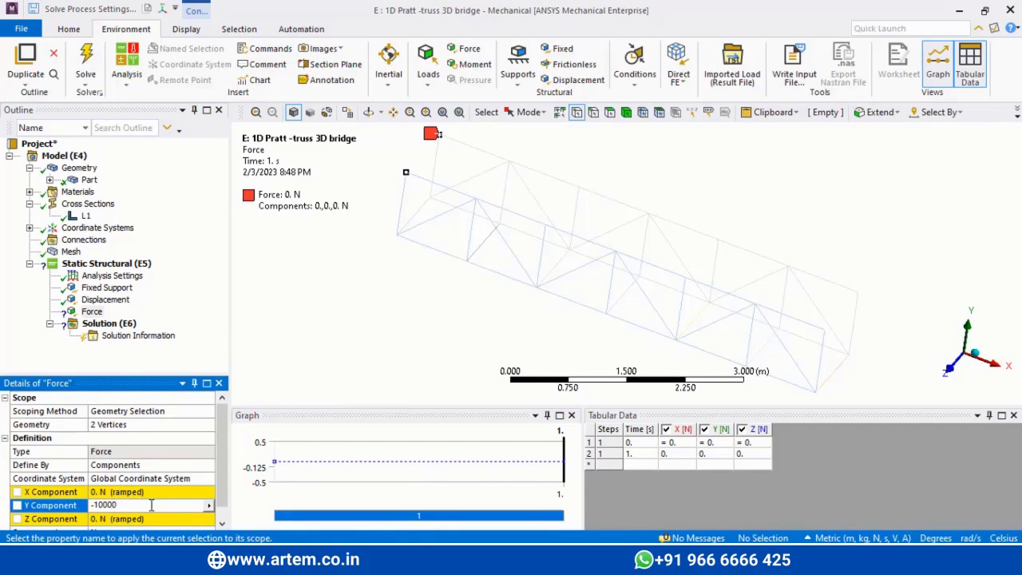
{"action": "key", "text": "Return"}
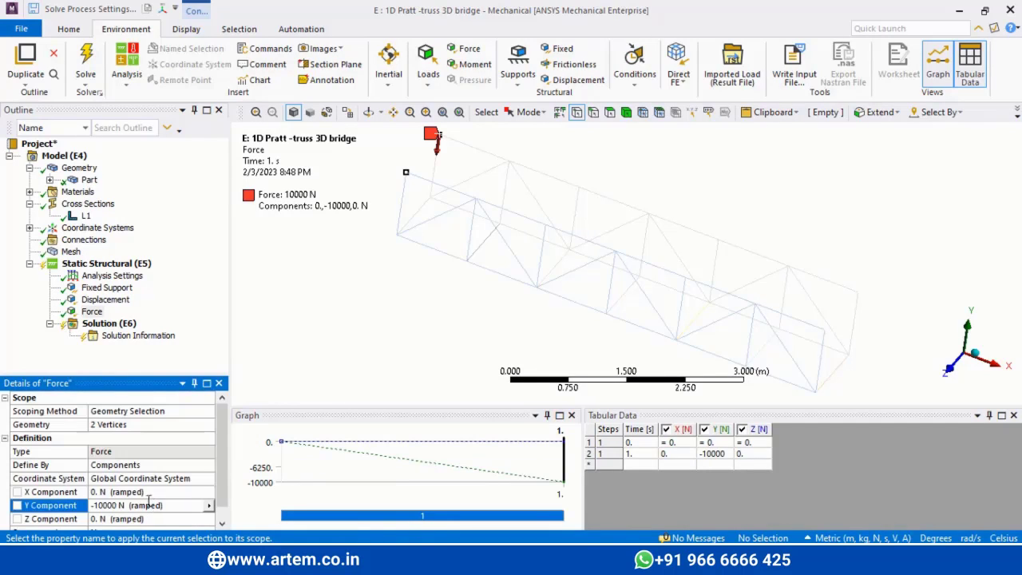
Duplicate the force load four times in the static structural analysis
{"action": "right_click", "coordinate": [85, 312]}
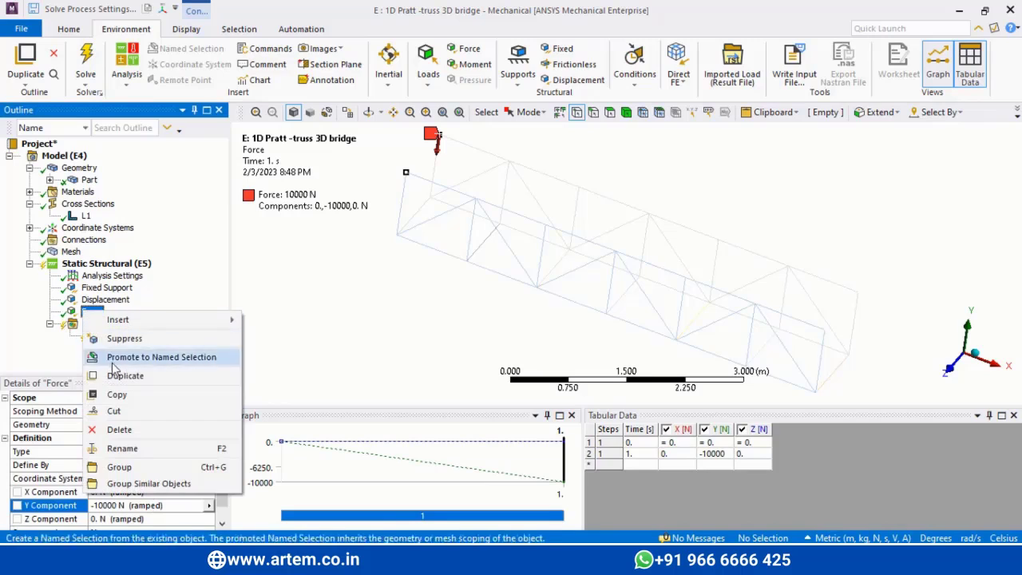
{"action": "left_click", "coordinate": [117, 375]}
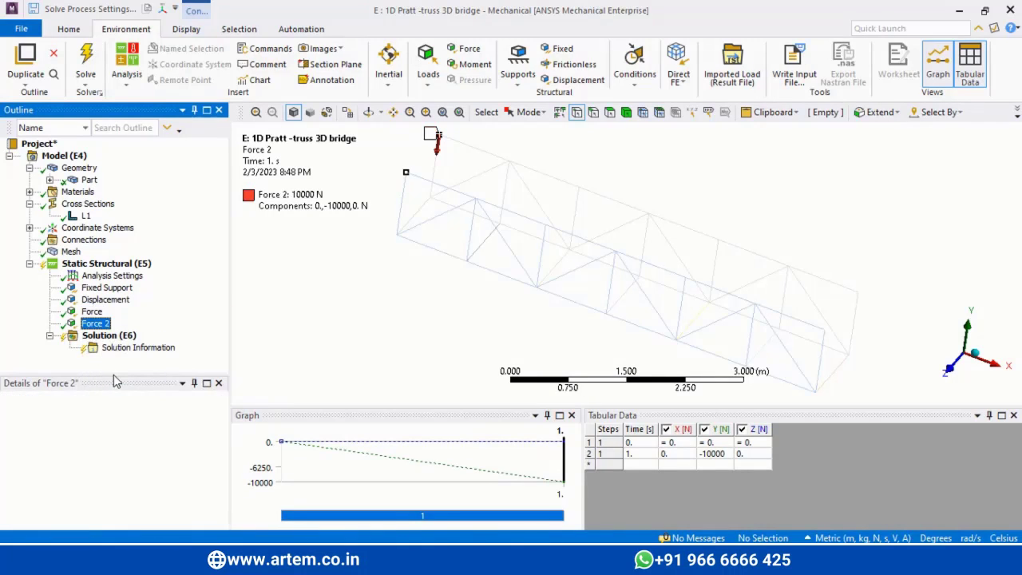
{"action": "right_click", "coordinate": [101, 322]}
{"action": "right_click", "coordinate": [87, 327]}
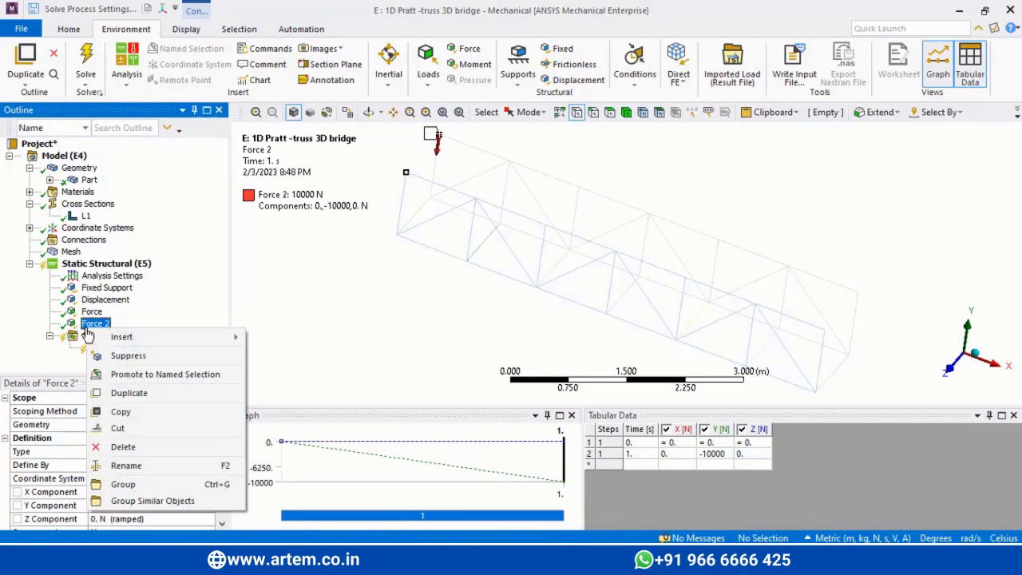
{"action": "left_click", "coordinate": [133, 397]}
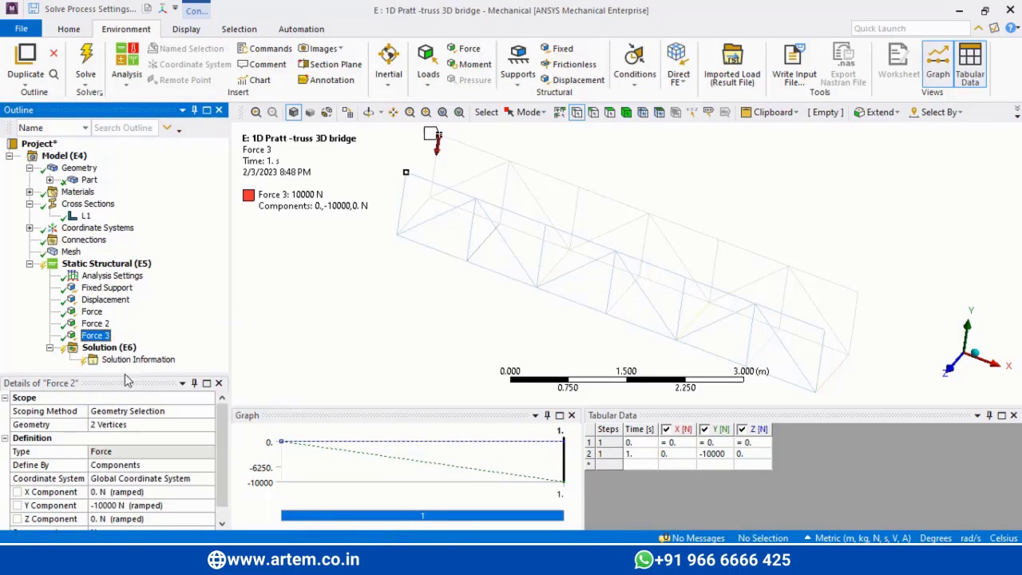
{"action": "right_click", "coordinate": [99, 335]}
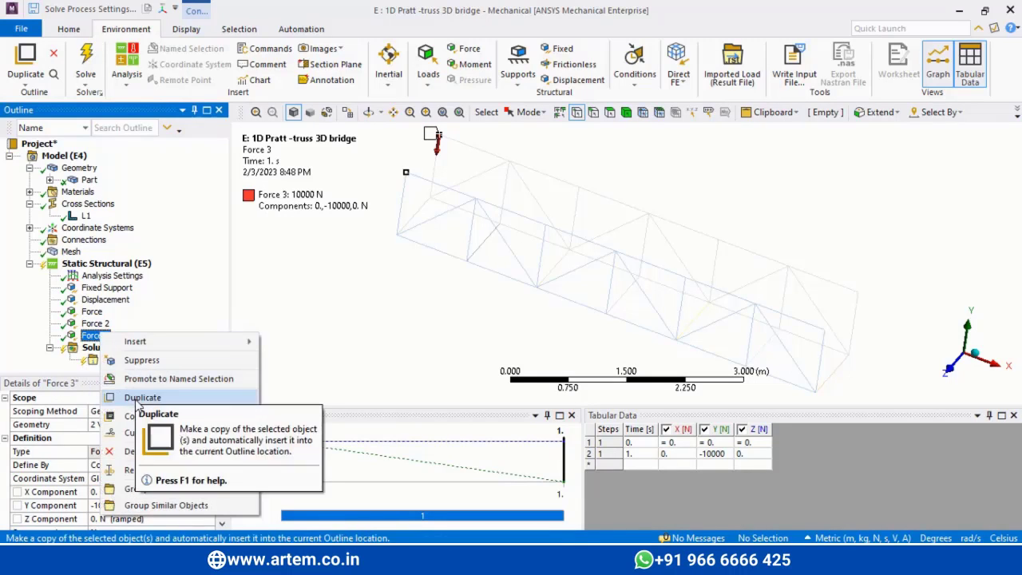
{"action": "left_click", "coordinate": [139, 404]}
{"action": "right_click", "coordinate": [97, 348]}
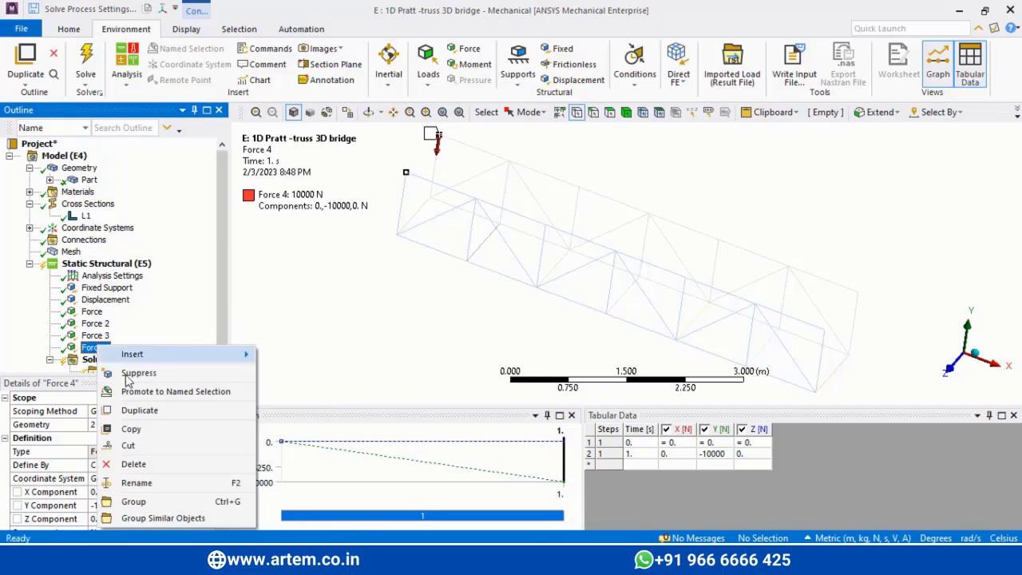
{"action": "left_click", "coordinate": [134, 410]}
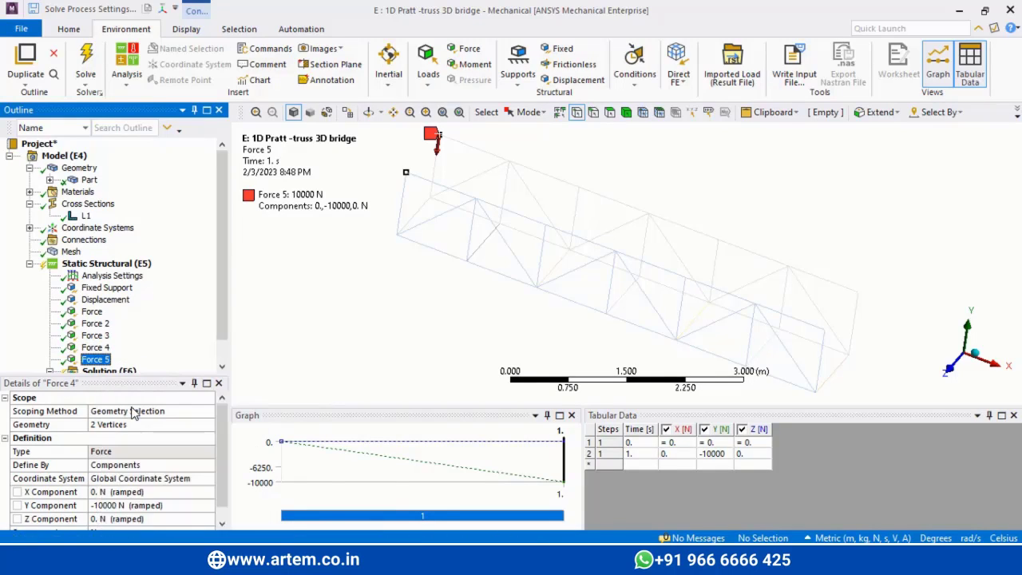
Add the second pair of top-chord vertices from the left end to Force 2's scope and set its Y component to -20000 N
{"action": "left_click", "coordinate": [96, 324]}
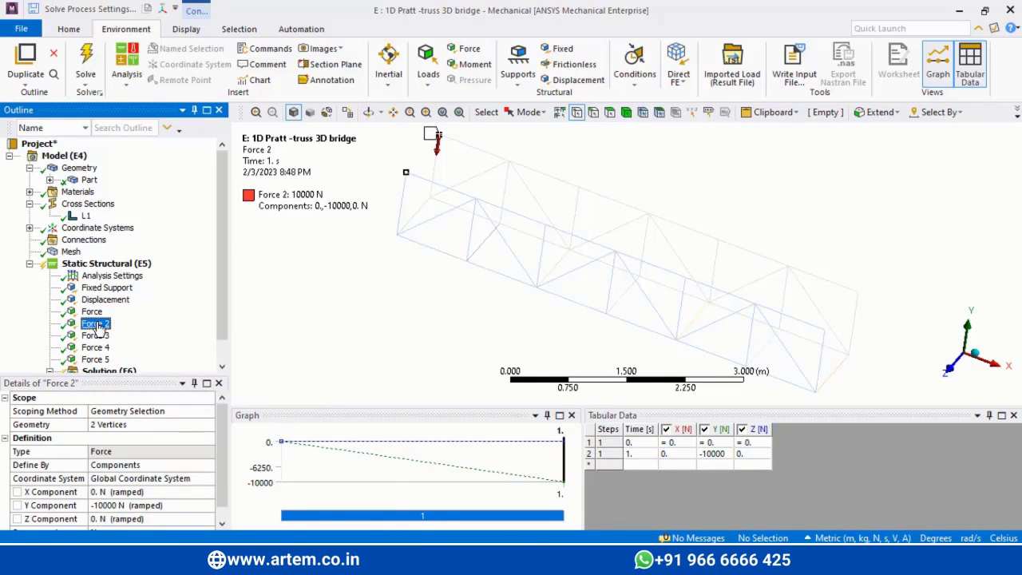
{"action": "left_click", "coordinate": [132, 425]}
{"action": "left_click", "coordinate": [510, 162], "text": "ctrl"}
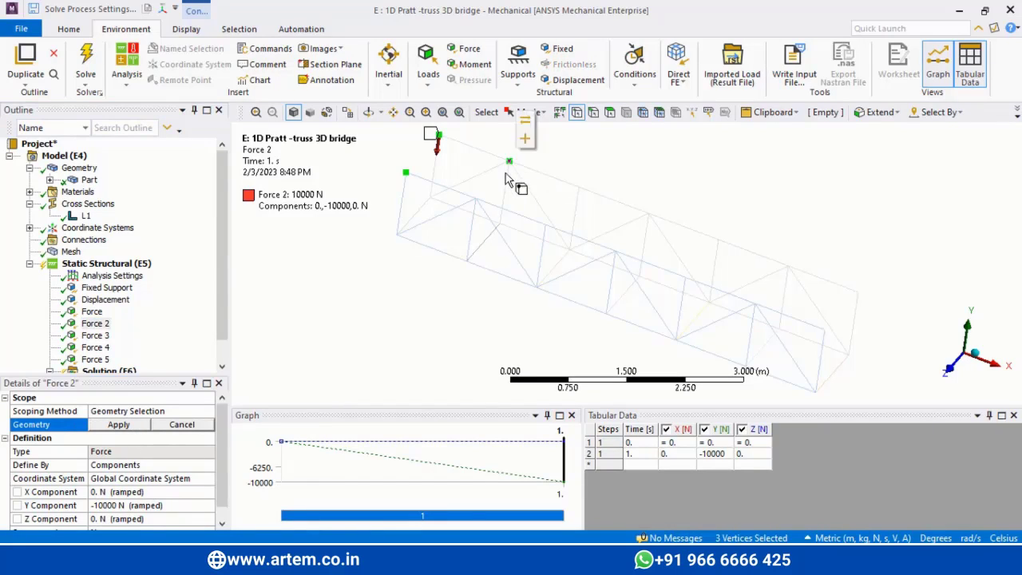
{"action": "left_click", "coordinate": [475, 200], "text": "ctrl"}
{"action": "left_click", "coordinate": [118, 424]}
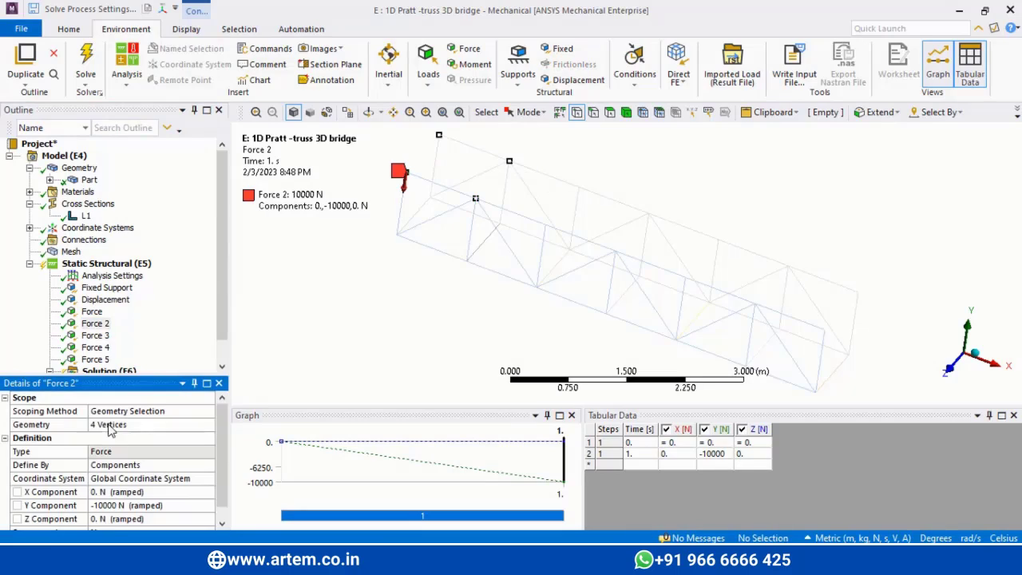
{"action": "left_click", "coordinate": [101, 505]}
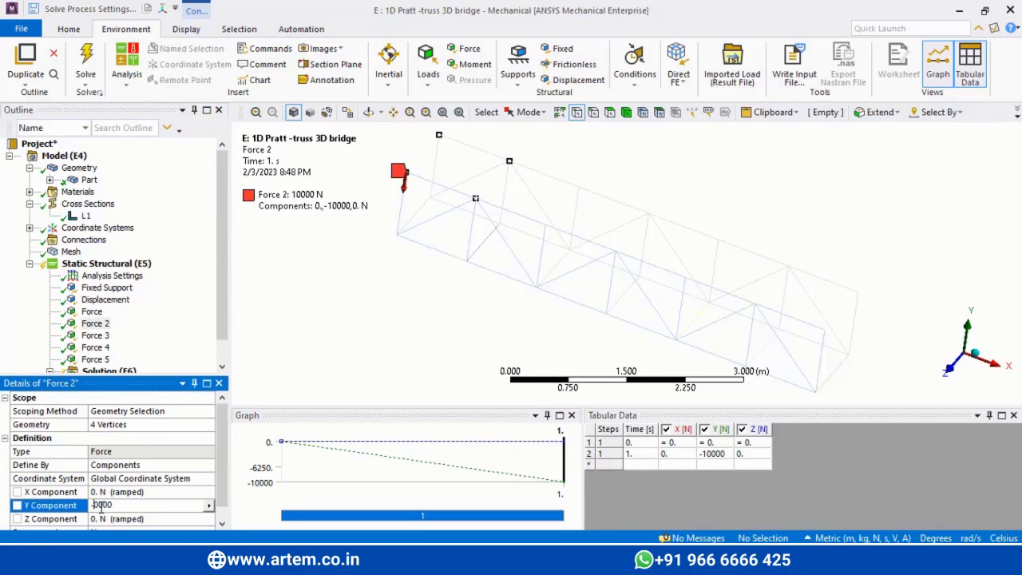
{"action": "key", "text": "Return"}
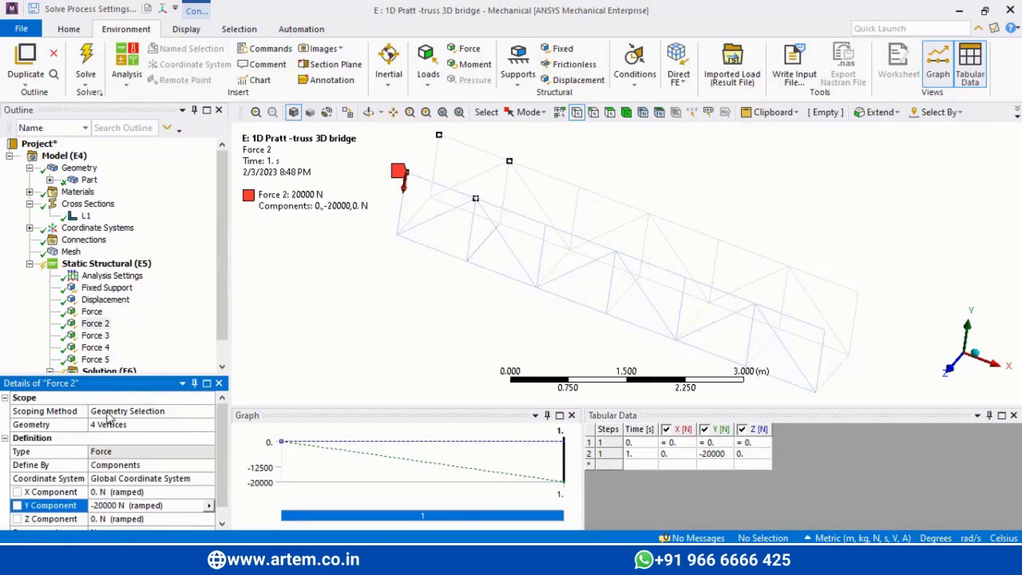
Add the third pair of top-chord vertices from the left end to Force 3's existing scope
{"action": "left_click", "coordinate": [96, 336]}
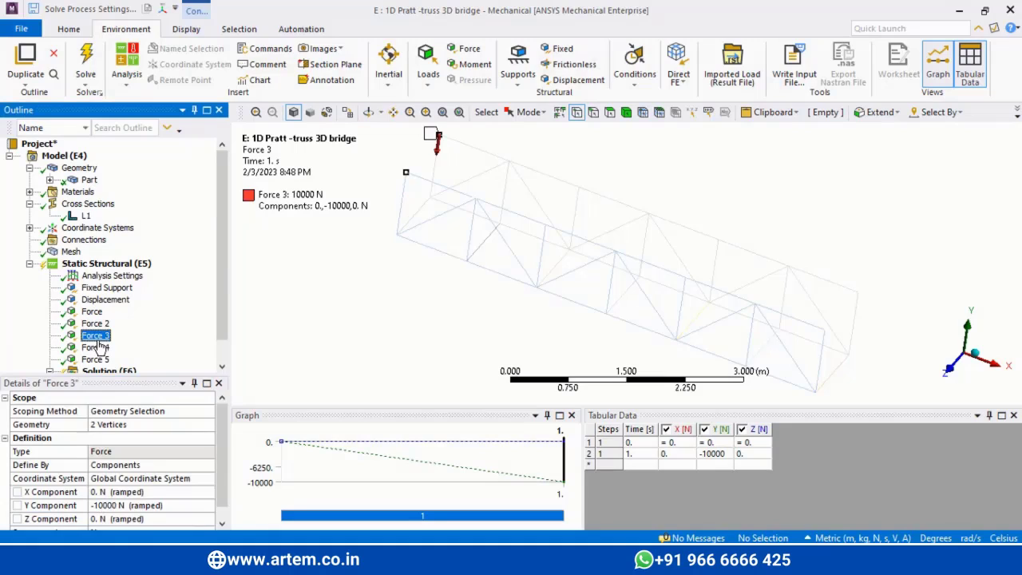
{"action": "left_click", "coordinate": [112, 424]}
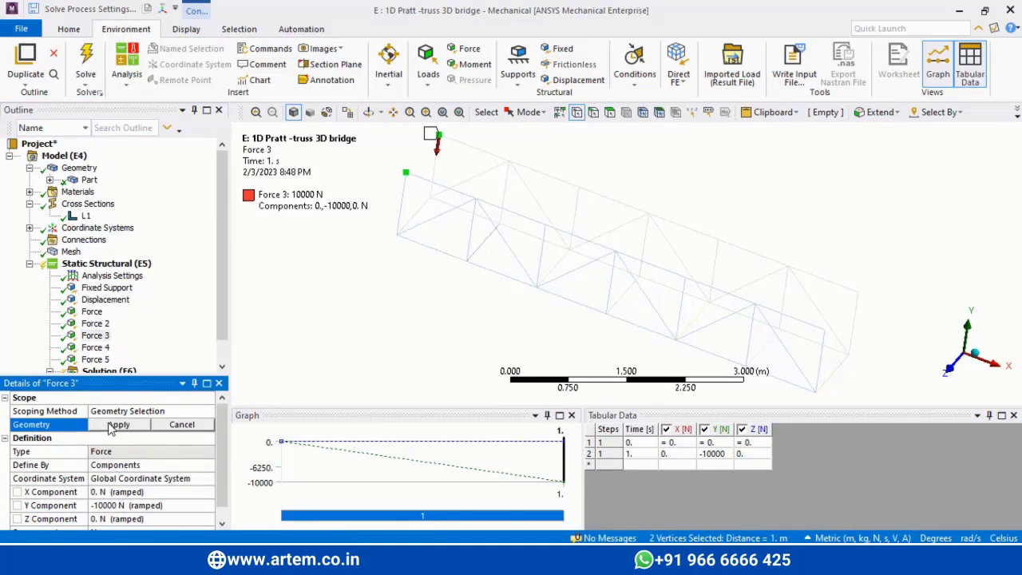
{"action": "left_click", "coordinate": [579, 186], "text": "ctrl"}
{"action": "left_click", "coordinate": [546, 226], "text": "ctrl"}
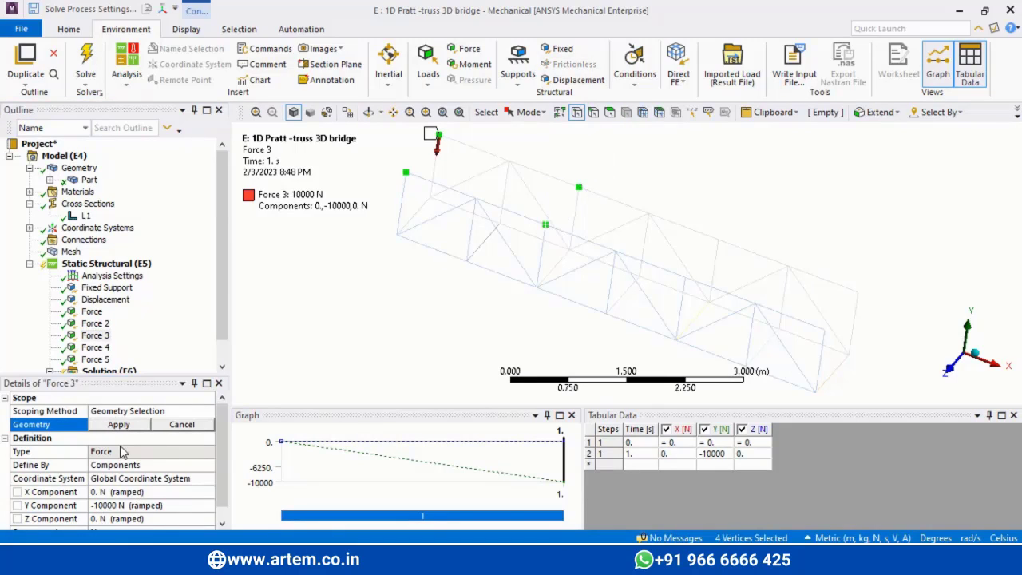
{"action": "left_click", "coordinate": [118, 424]}
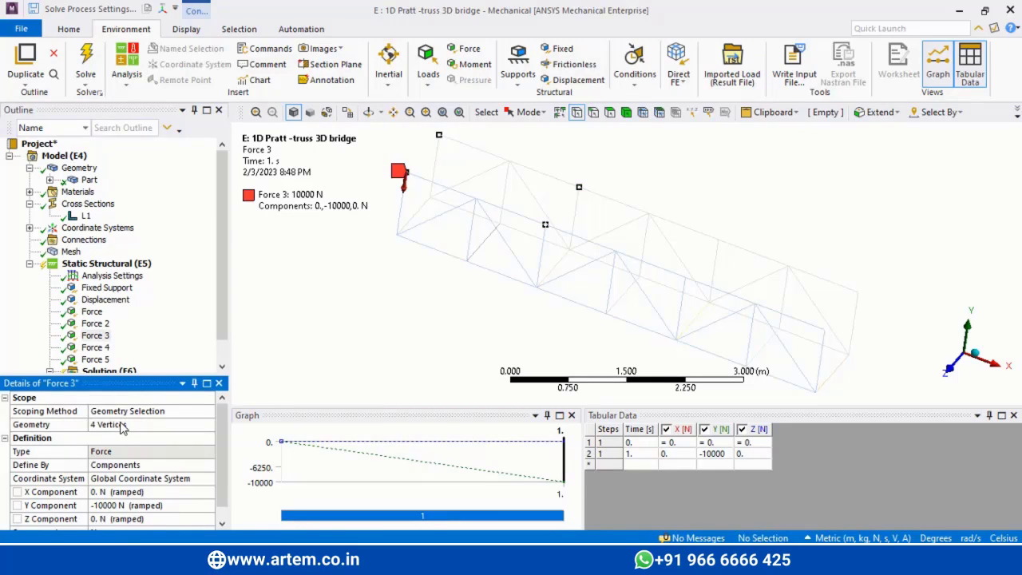
Rescope Force 3 to only the third pair of top-chord vertices from the left end and set its Y component to -20000 N
{"action": "left_click", "coordinate": [121, 427]}
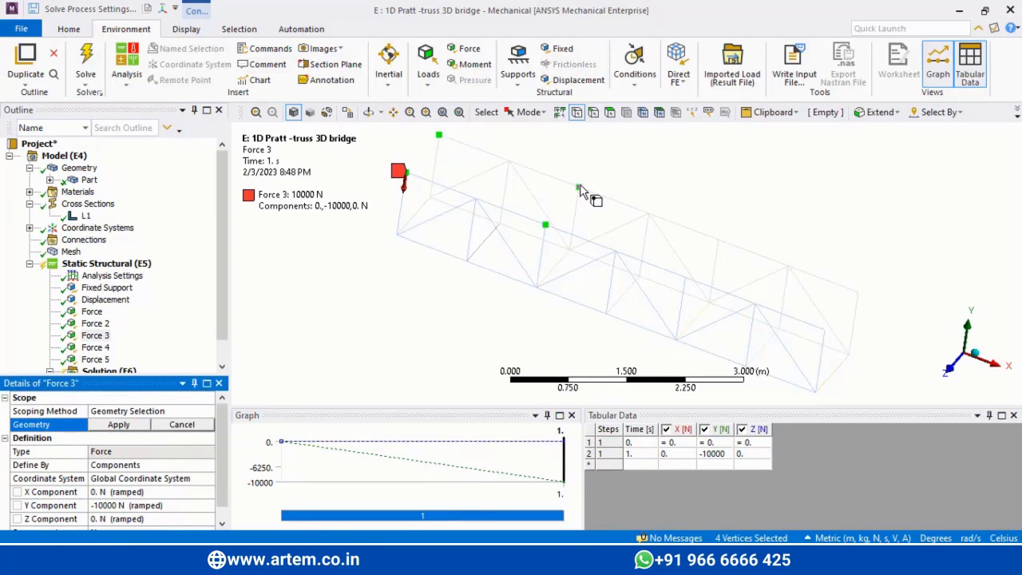
{"action": "left_click", "coordinate": [580, 189]}
{"action": "left_click", "coordinate": [546, 226]}
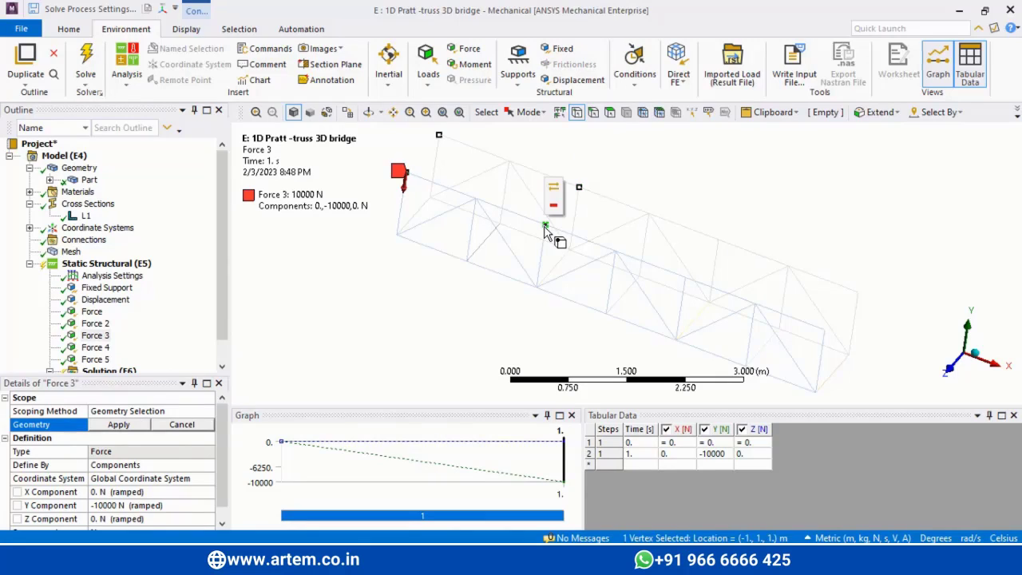
{"action": "left_click", "coordinate": [578, 187], "text": "ctrl"}
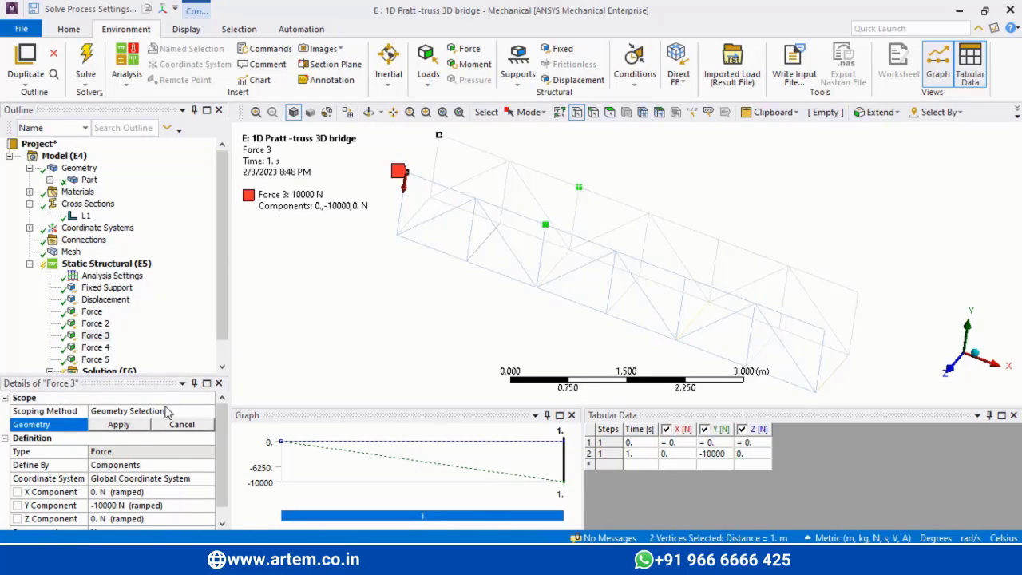
{"action": "left_click", "coordinate": [119, 425]}
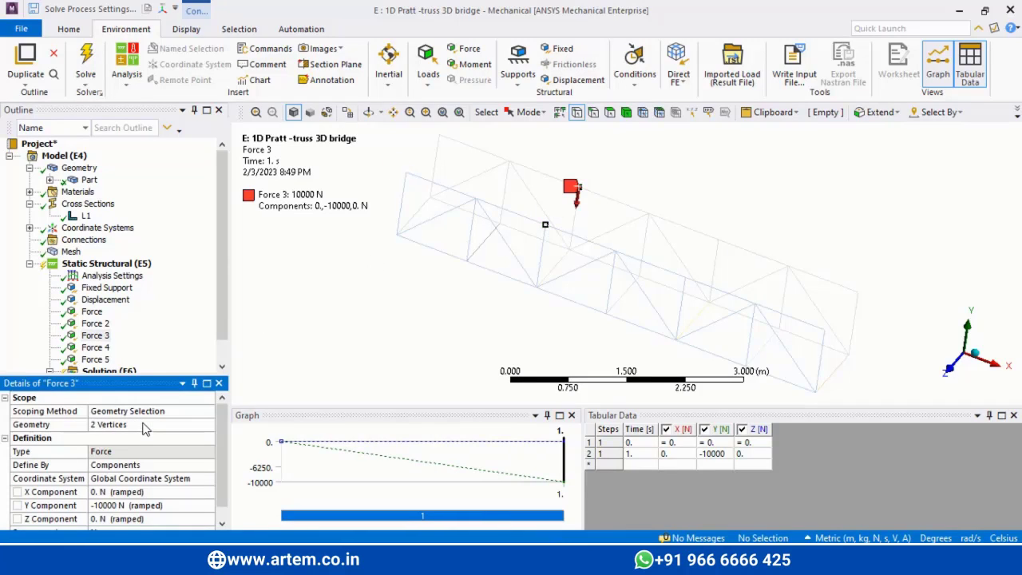
{"action": "left_click", "coordinate": [116, 505]}
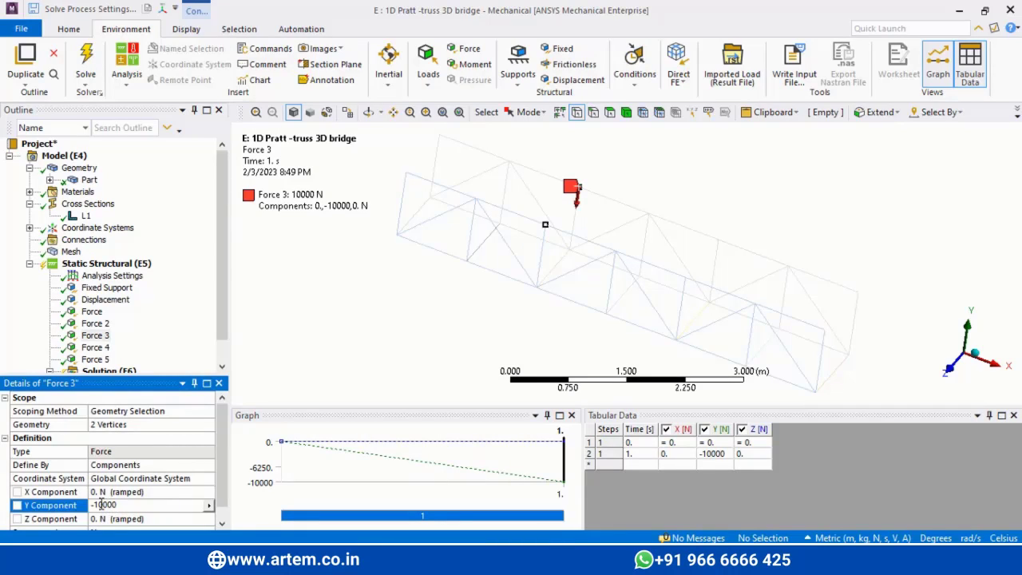
{"action": "key", "text": "Return"}
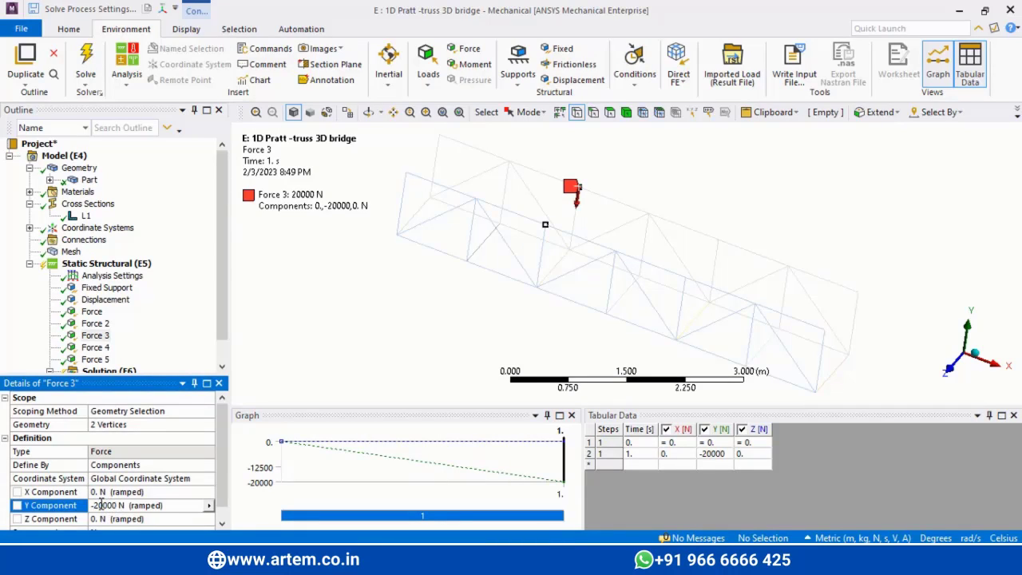
Scope Force 4 to the fourth, middle pair of top-chord vertices and set its Y component to -20000 N
{"action": "left_click", "coordinate": [95, 348]}
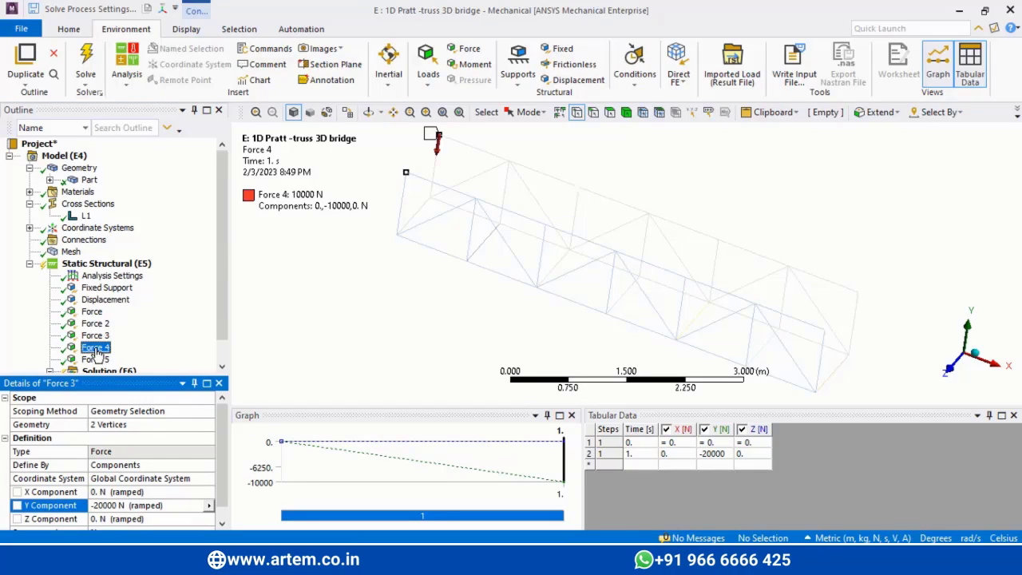
{"action": "left_click", "coordinate": [106, 427]}
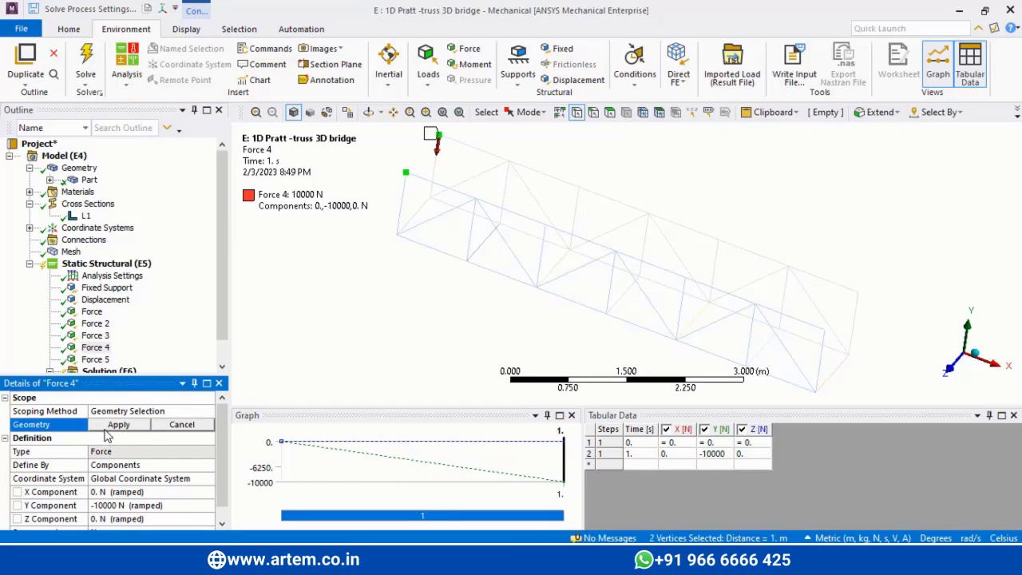
{"action": "left_click", "coordinate": [648, 214]}
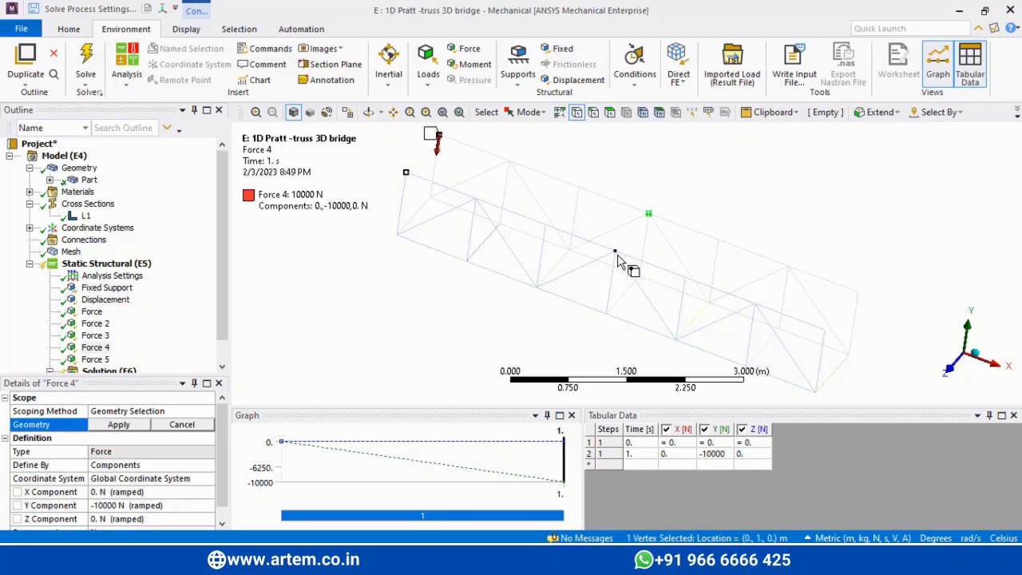
{"action": "left_click", "coordinate": [615, 253], "text": "ctrl"}
{"action": "left_click", "coordinate": [125, 426]}
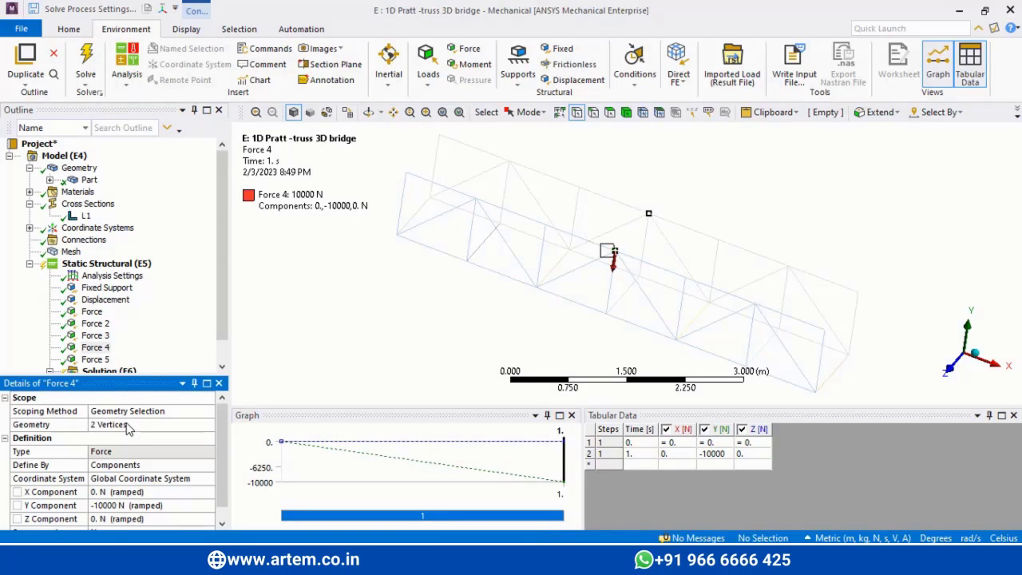
{"action": "left_click", "coordinate": [139, 505]}
{"action": "left_click", "coordinate": [101, 504]}
{"action": "type", "text": "20000"}
{"action": "key", "text": "Return"}
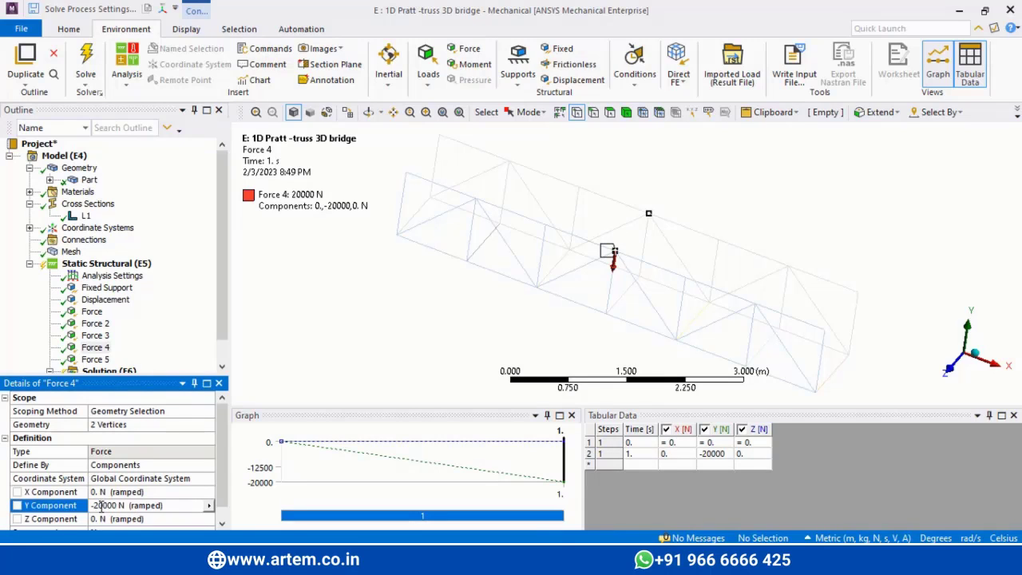
Scope Force 5 to the fifth pair of top-chord vertices from the left end and set its Y component to -20000 N
{"action": "left_click", "coordinate": [95, 359]}
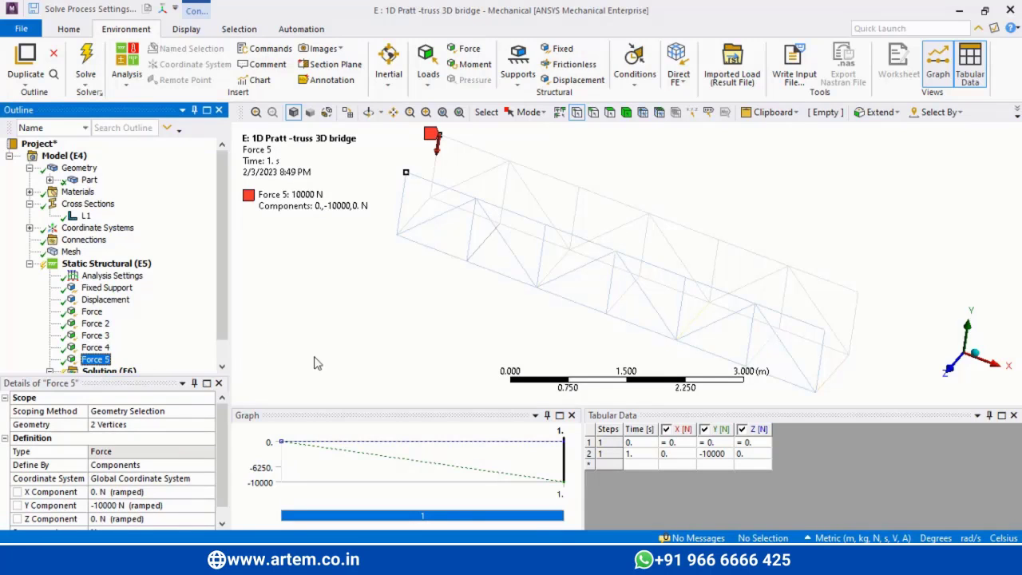
{"action": "left_click", "coordinate": [689, 284]}
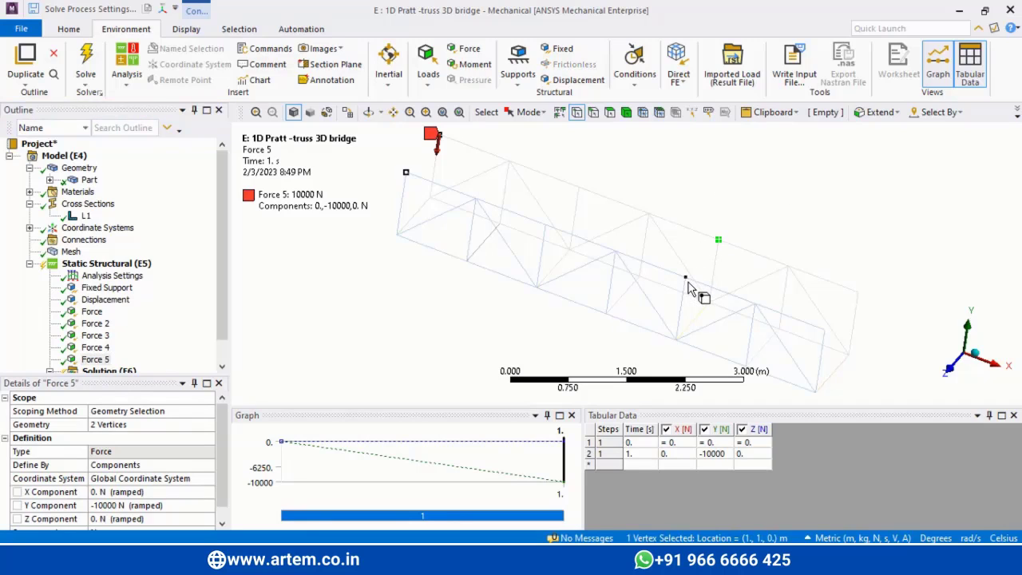
{"action": "left_click", "coordinate": [686, 279], "text": "ctrl"}
{"action": "left_click", "coordinate": [142, 424]}
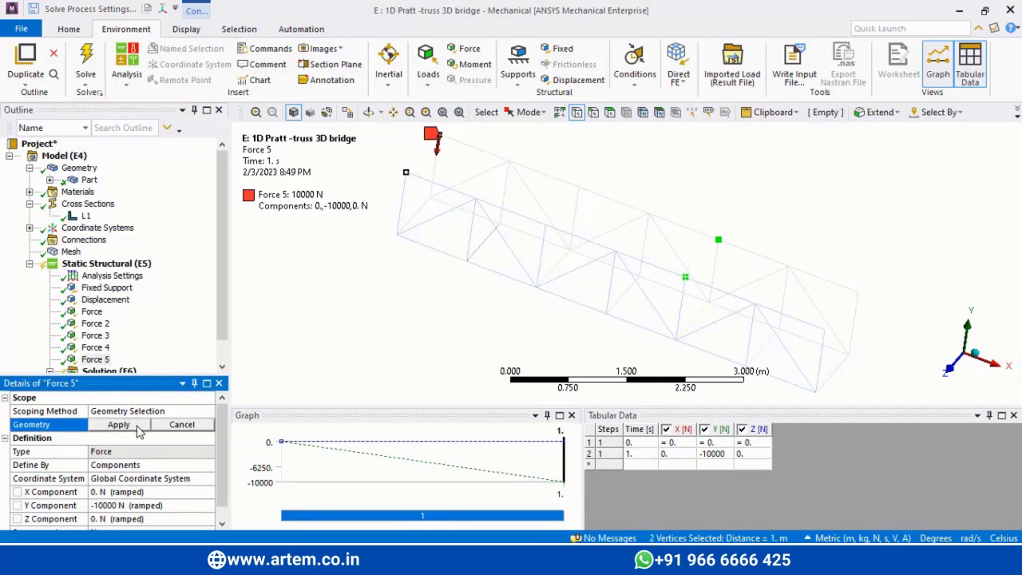
{"action": "left_click", "coordinate": [119, 426]}
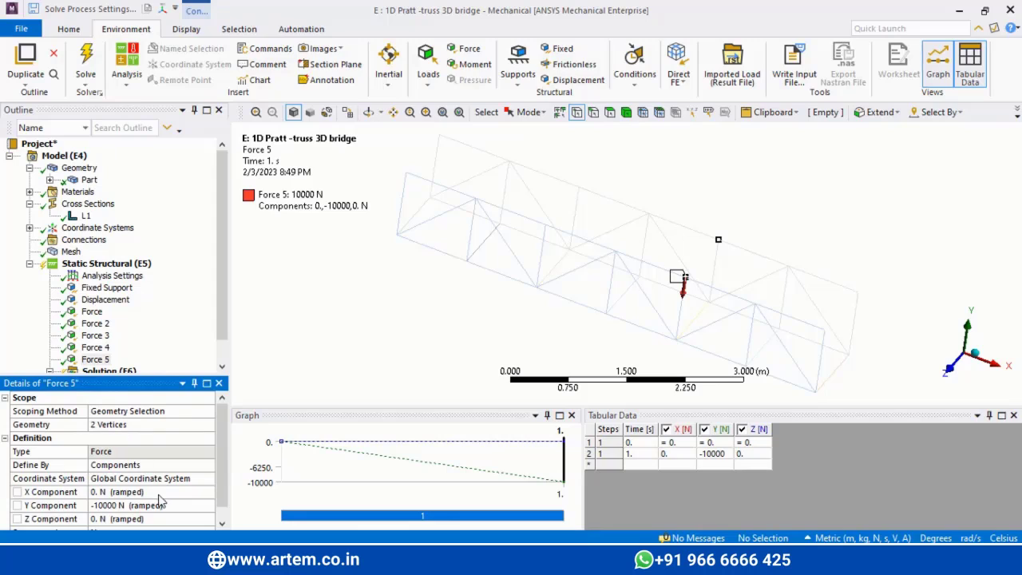
{"action": "left_click", "coordinate": [124, 509]}
{"action": "left_click", "coordinate": [99, 506]}
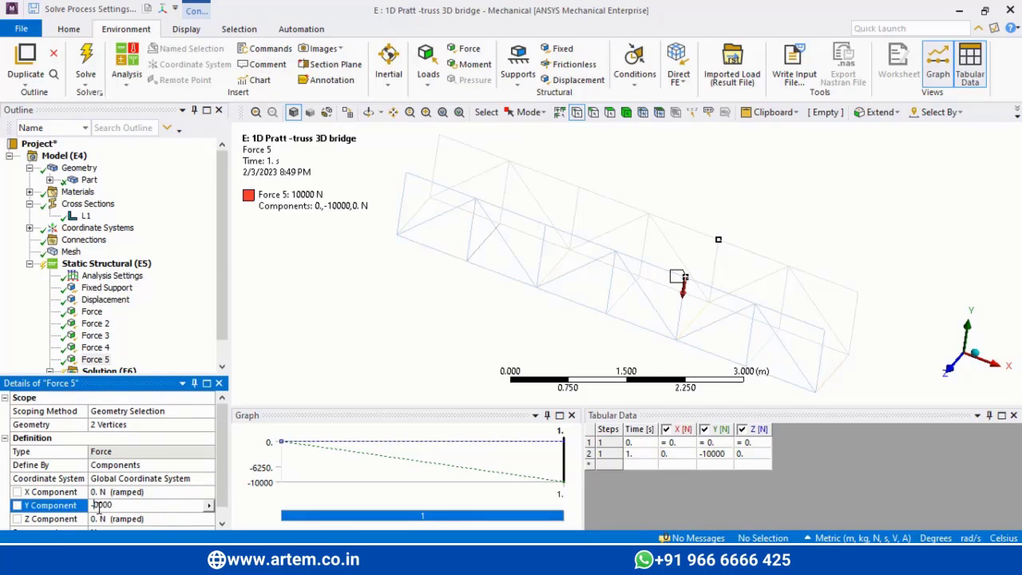
{"action": "type", "text": "2"}
{"action": "key", "text": "Return"}
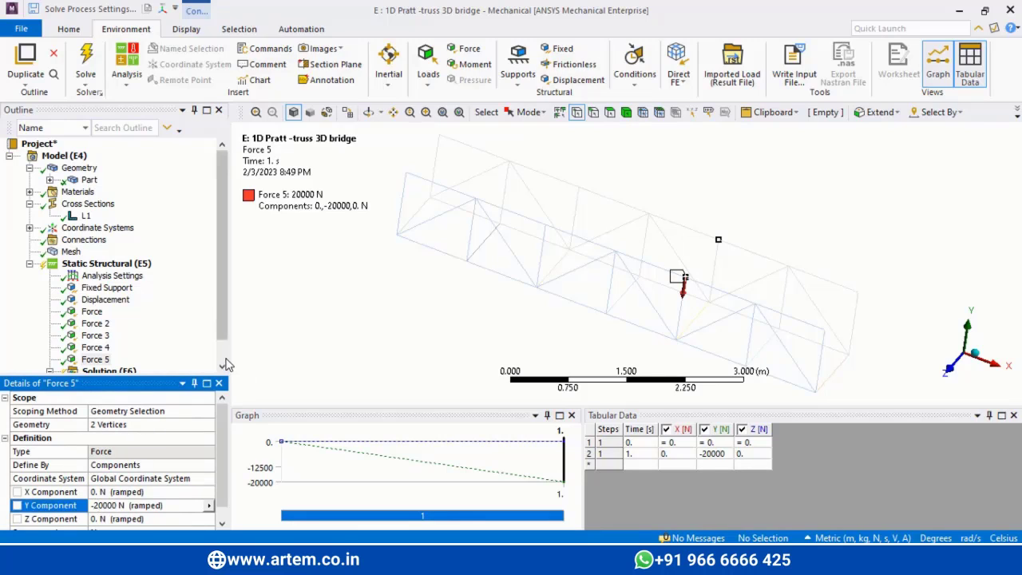
Review all loads in the static structural analysis, then duplicate Force 5 and suppress the copy
{"action": "scroll", "coordinate": [134, 249], "scroll_direction": "down", "scroll_amount": 1}
{"action": "left_click", "coordinate": [135, 241]}
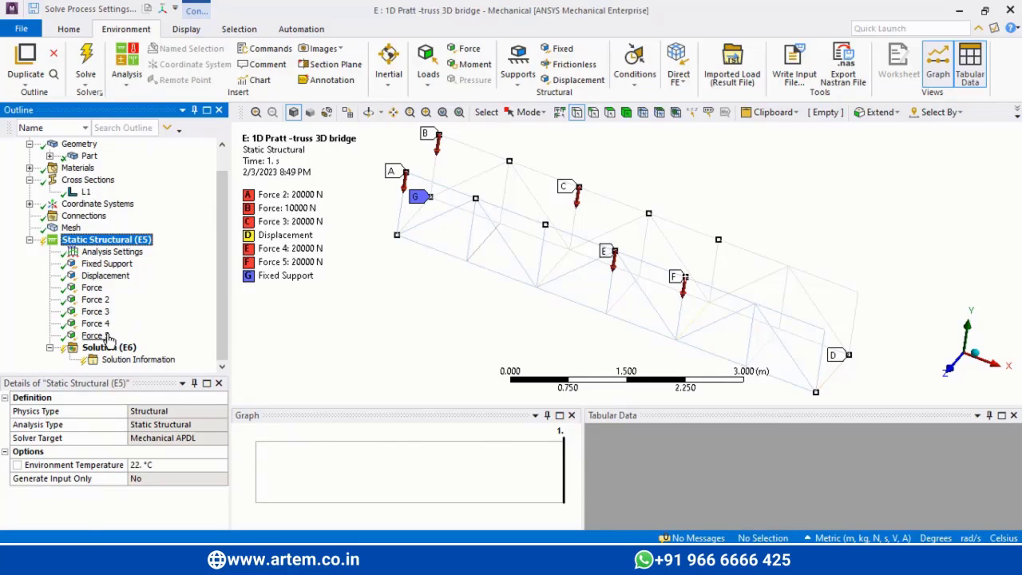
{"action": "right_click", "coordinate": [109, 336]}
{"action": "left_click", "coordinate": [142, 399]}
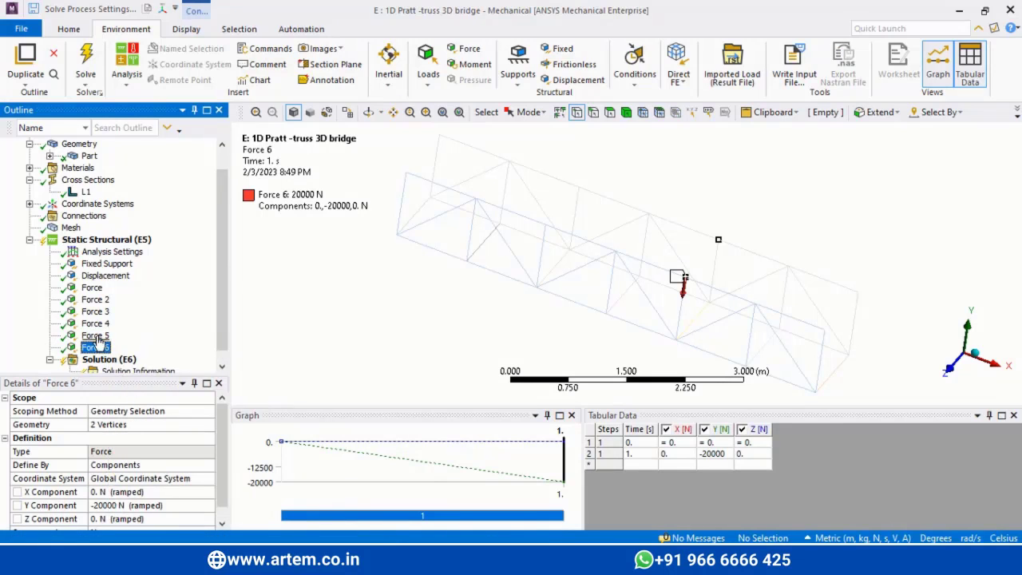
{"action": "right_click", "coordinate": [99, 349]}
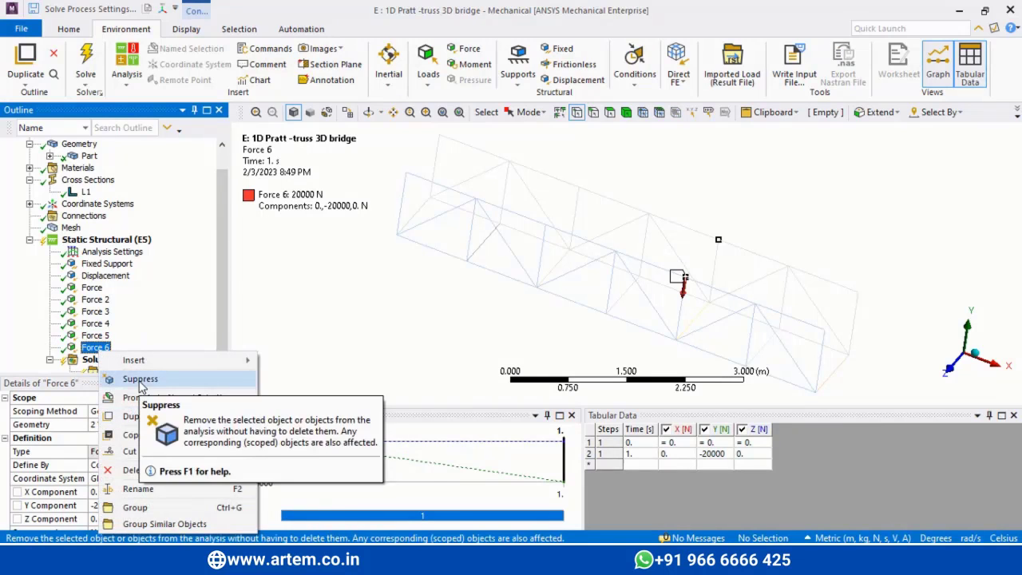
{"action": "left_click", "coordinate": [140, 379]}
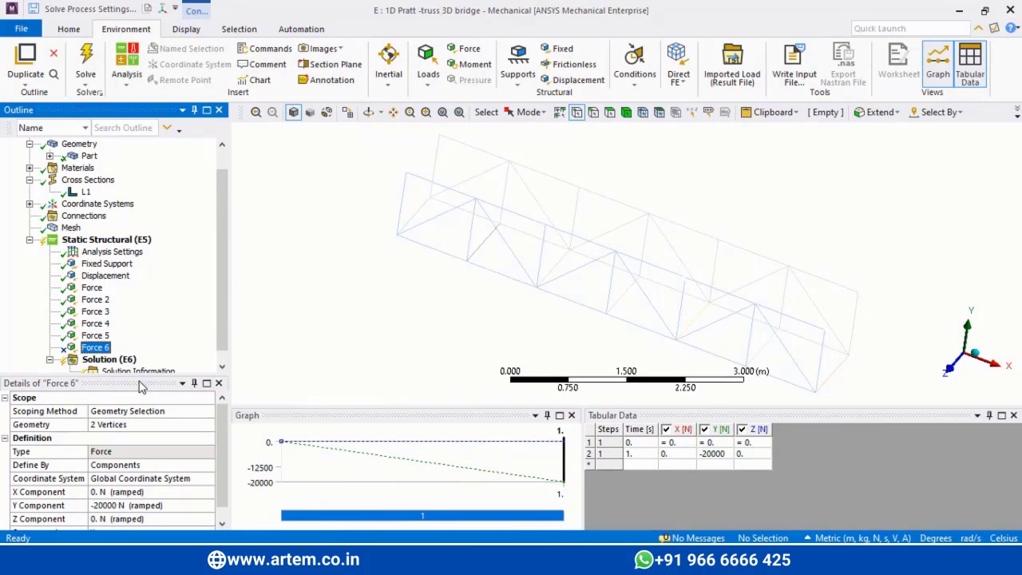
Scope Force 6 to the sixth pair of top-chord vertices from the left end and unsuppress it
{"action": "left_click", "coordinate": [222, 366]}
{"action": "left_click", "coordinate": [99, 324]}
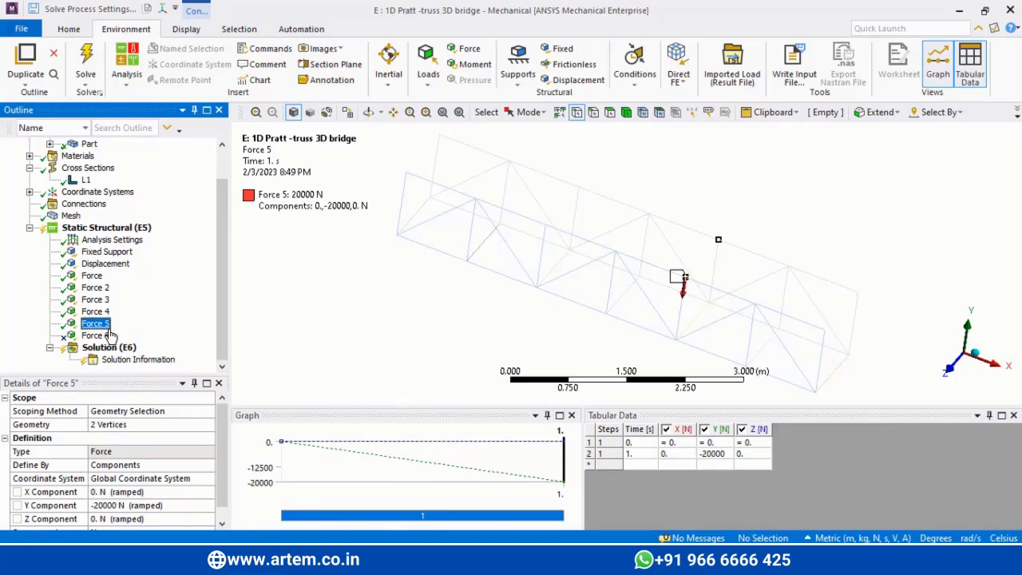
{"action": "left_click", "coordinate": [108, 336]}
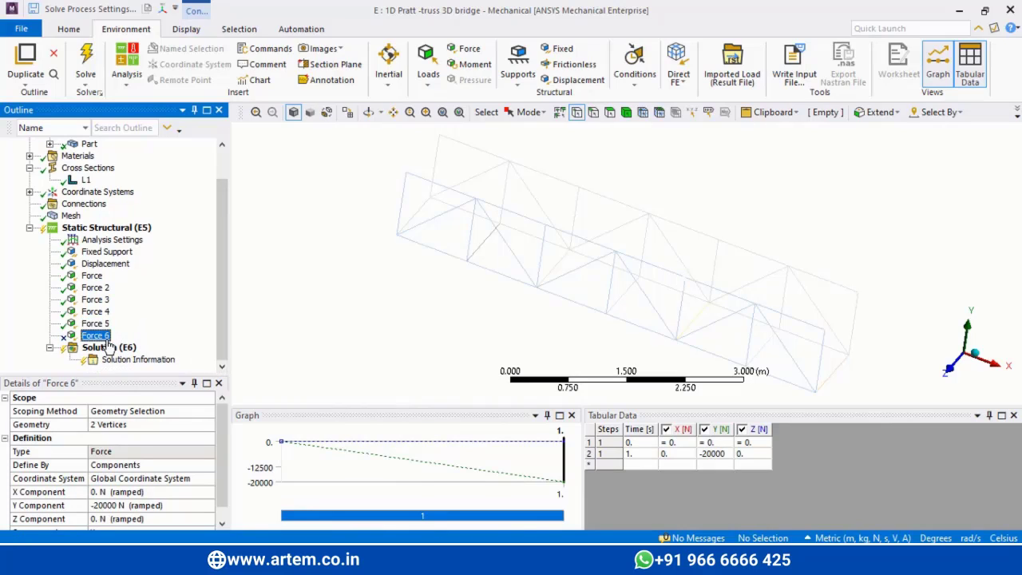
{"action": "left_click", "coordinate": [109, 425]}
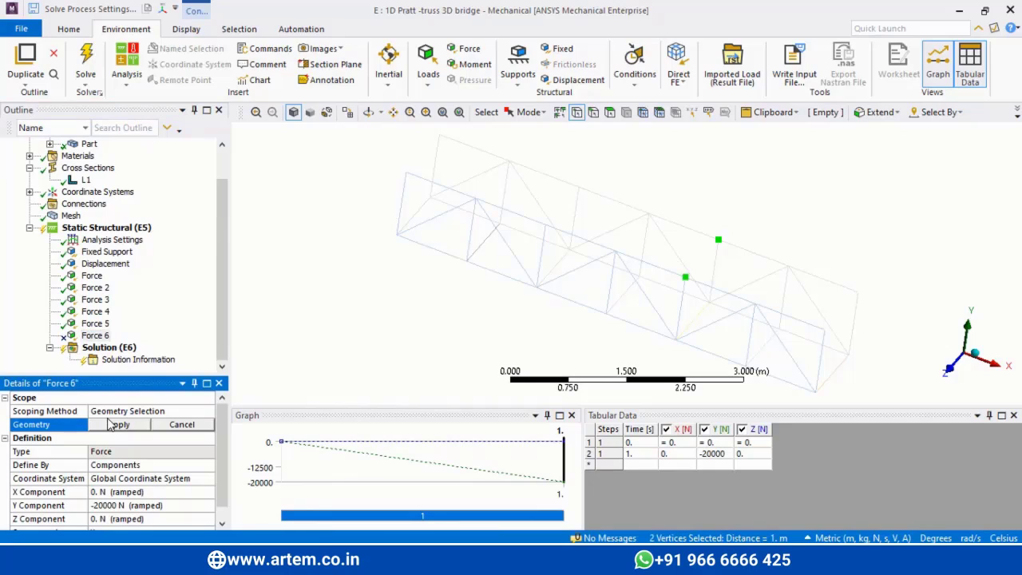
{"action": "left_click", "coordinate": [753, 303]}
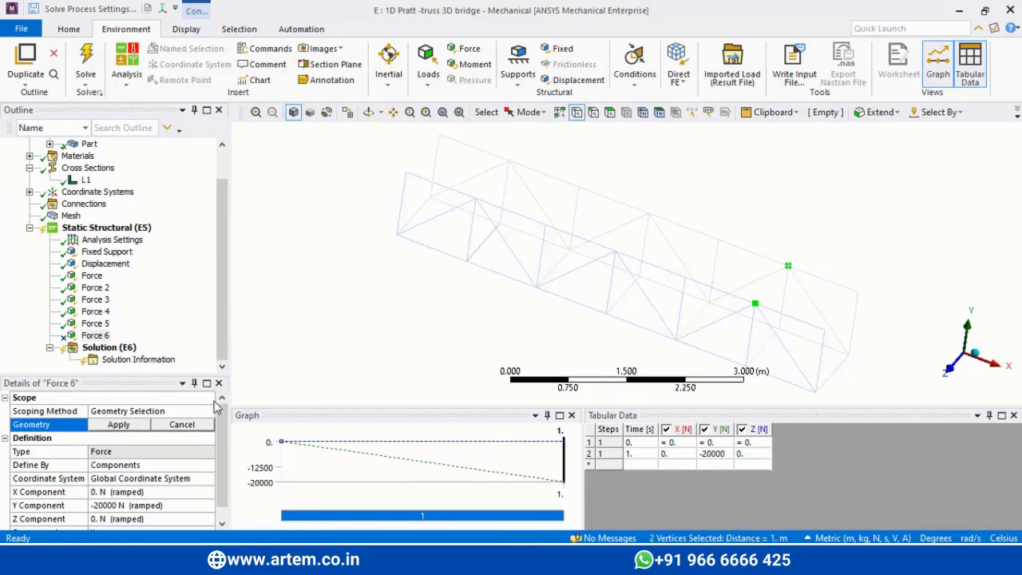
{"action": "left_click", "coordinate": [116, 428]}
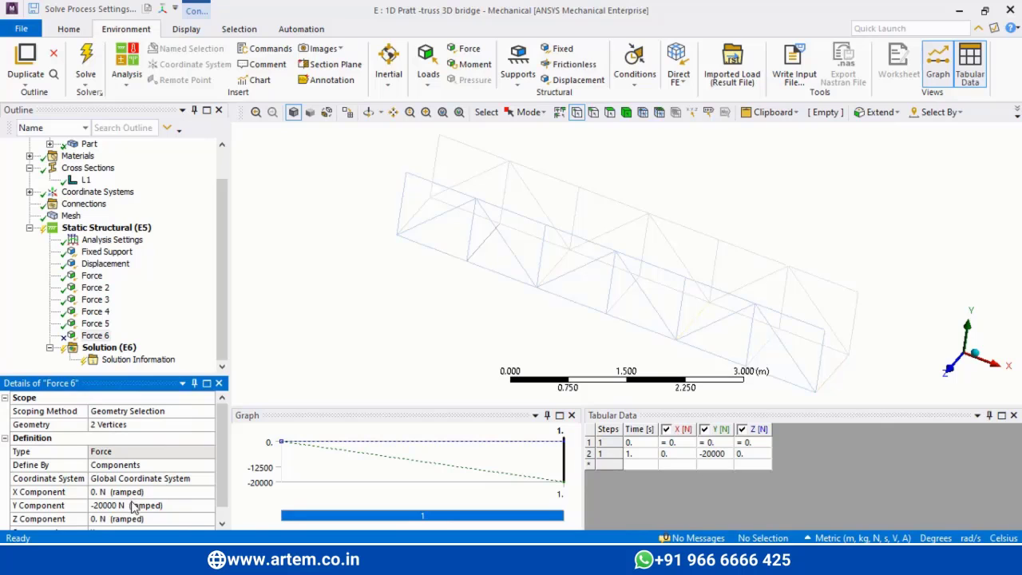
{"action": "right_click", "coordinate": [96, 337]}
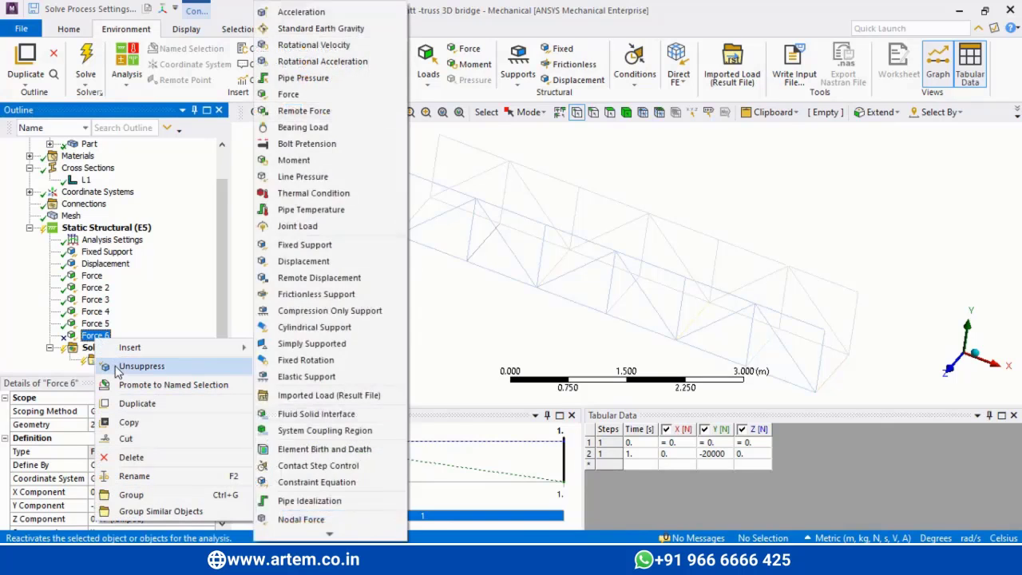
{"action": "left_click", "coordinate": [122, 366]}
Duplicate Force 6 and scope the copy to the last pair of top-chord vertices at the bridge's right end
{"action": "right_click", "coordinate": [101, 340]}
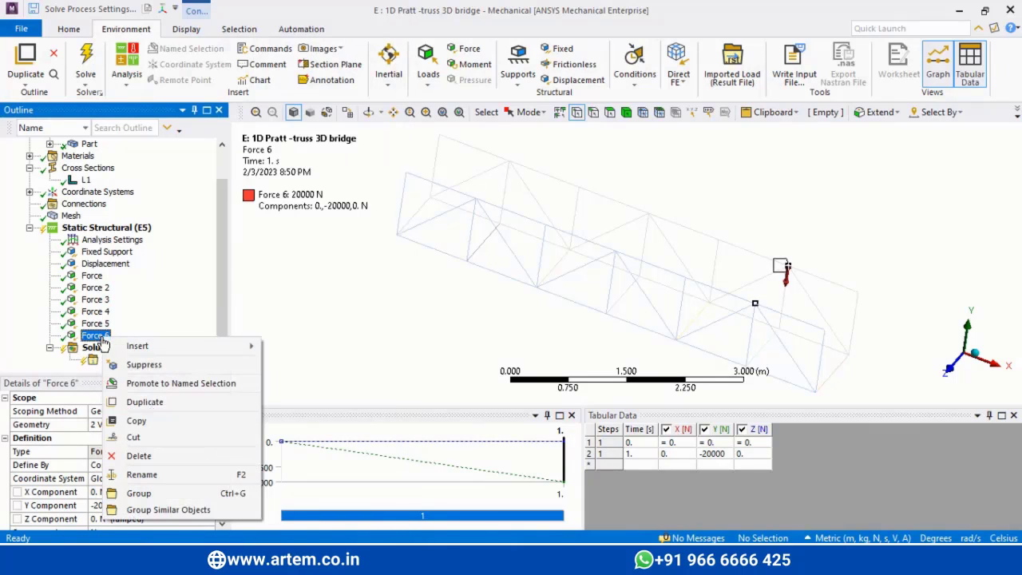
{"action": "left_click", "coordinate": [140, 403]}
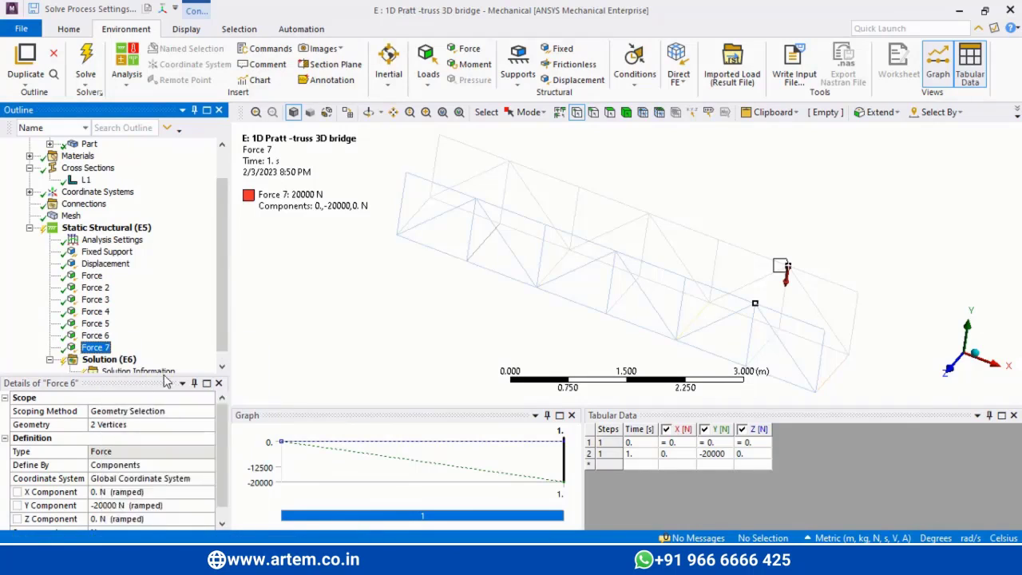
{"action": "left_click", "coordinate": [834, 336]}
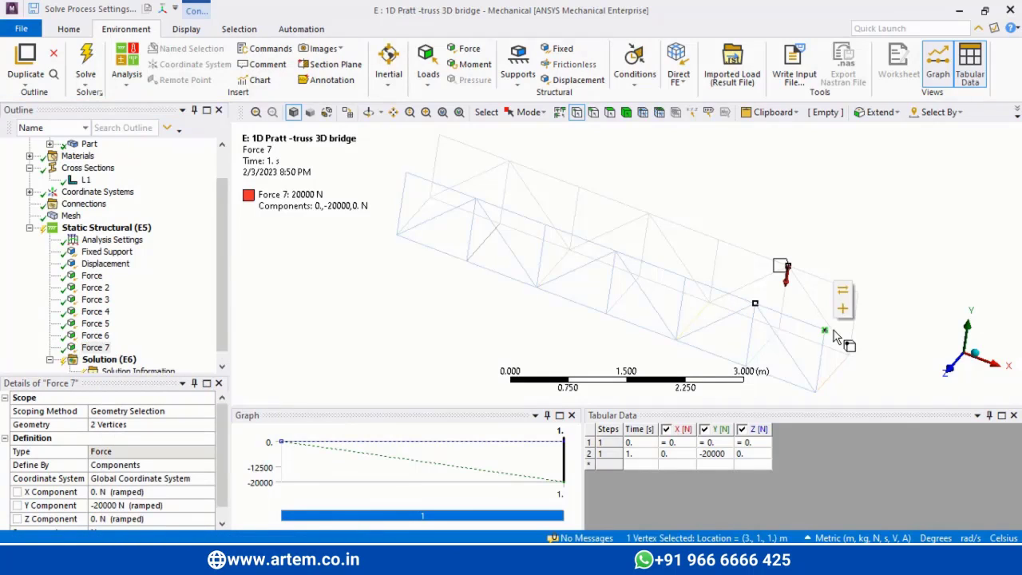
{"action": "left_click", "coordinate": [859, 292], "text": "ctrl"}
{"action": "left_click", "coordinate": [122, 427]}
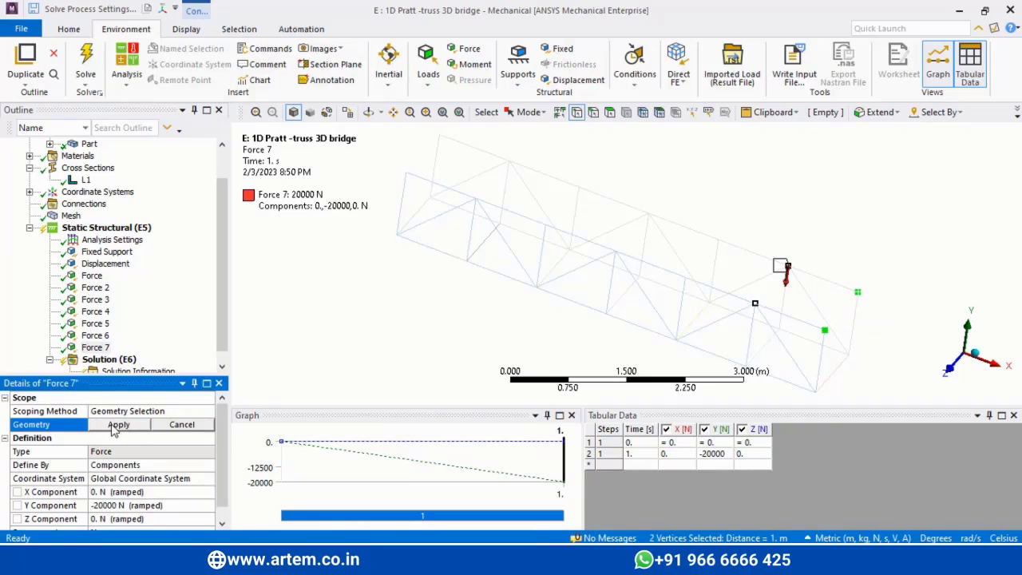
{"action": "left_click", "coordinate": [115, 425]}
Set the Y component of the right-end force to -10000 N and review all applied loads and the mesh
{"action": "left_click", "coordinate": [108, 508]}
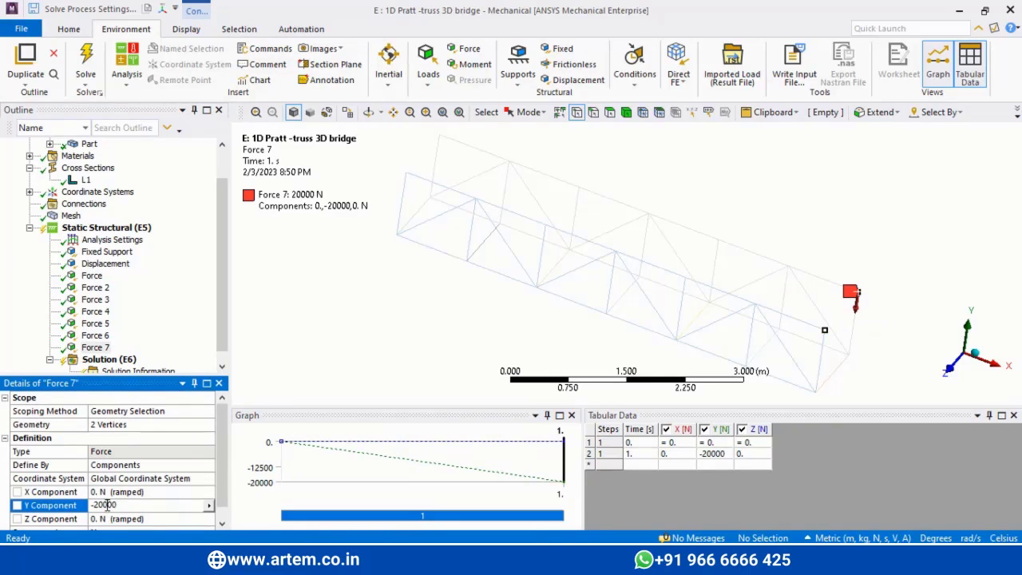
{"action": "type", "text": "-10000"}
{"action": "key", "text": "Return"}
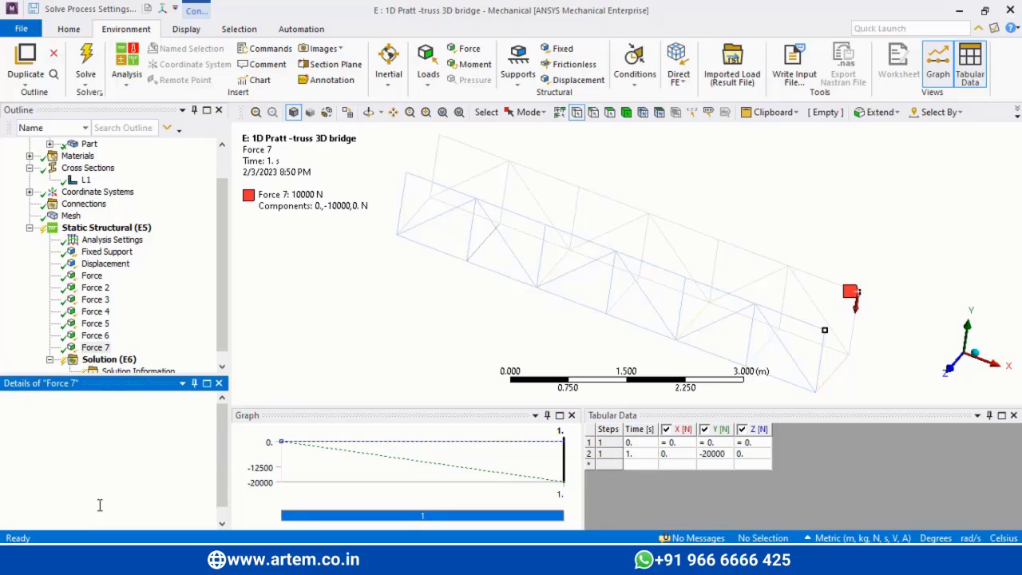
{"action": "left_click", "coordinate": [106, 229]}
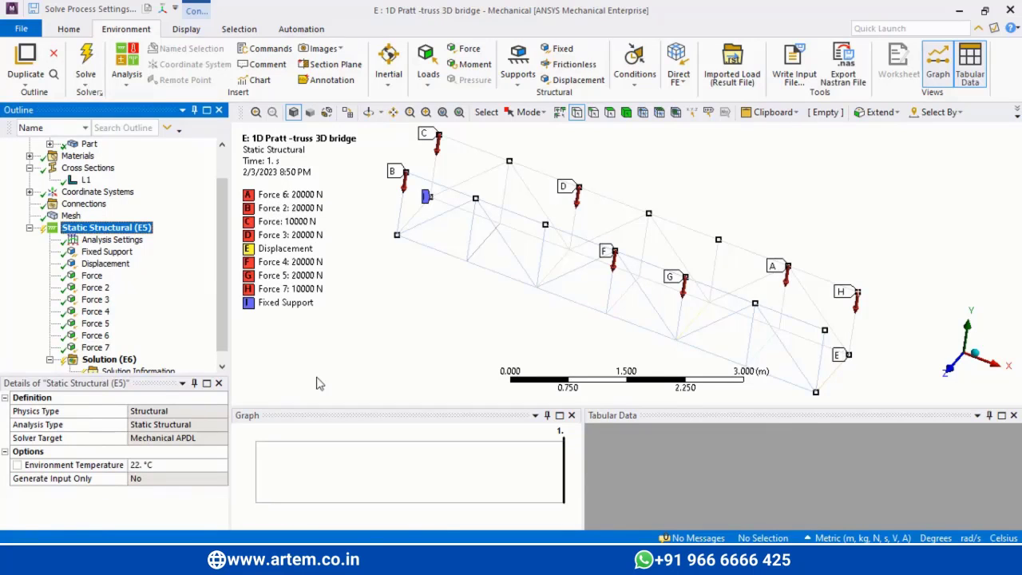
{"action": "left_click", "coordinate": [221, 366]}
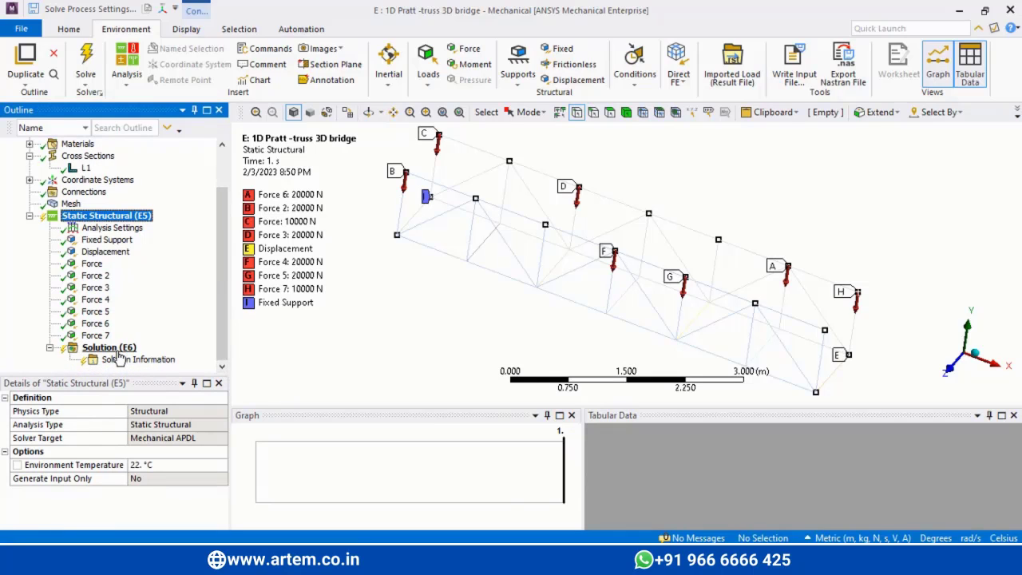
{"action": "left_click", "coordinate": [71, 204]}
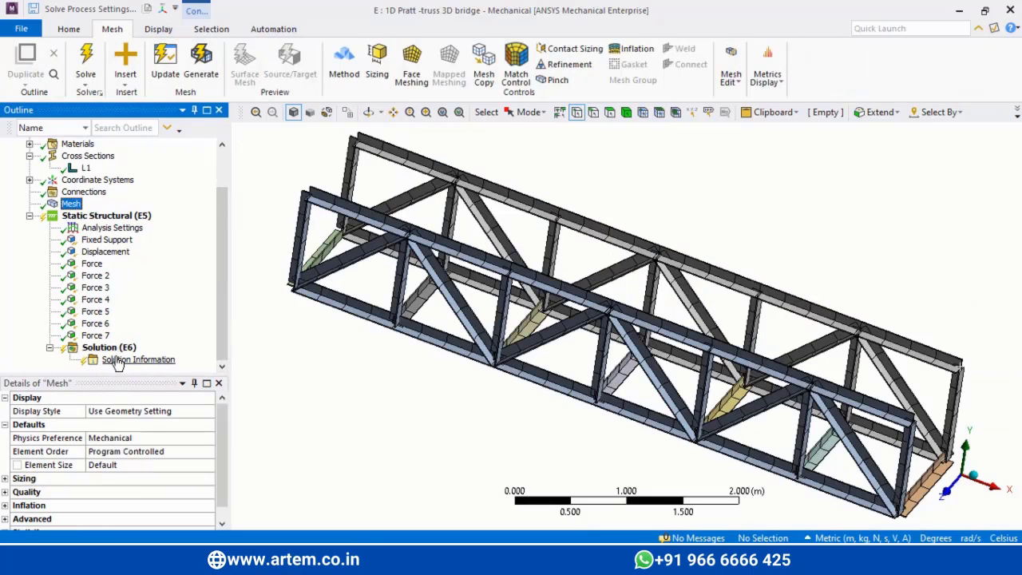
Add a Total Deformation result for all bodies to the solution
{"action": "right_click", "coordinate": [110, 351]}
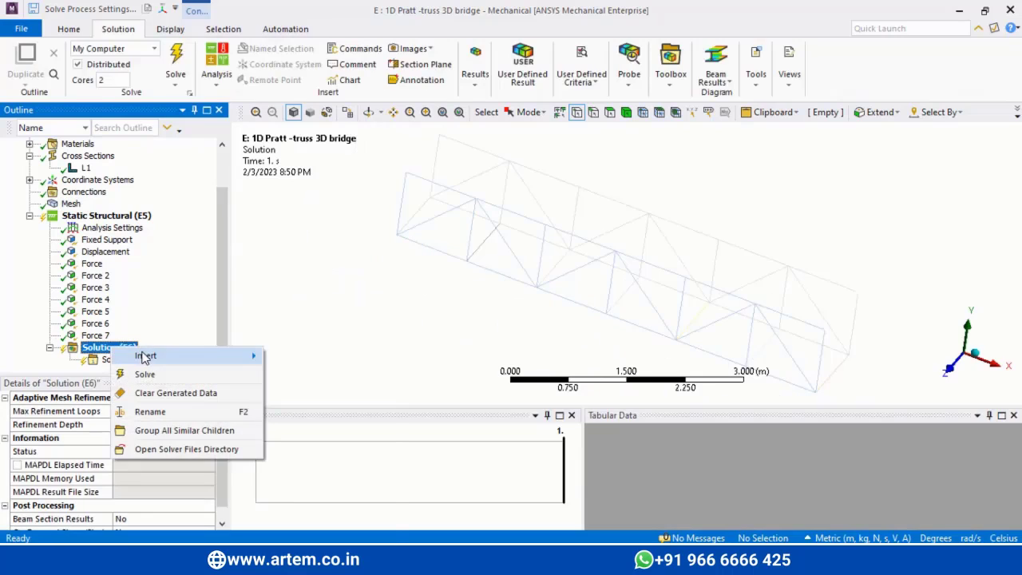
{"action": "mouse_move", "coordinate": [143, 355]}
{"action": "mouse_move", "coordinate": [354, 350]}
{"action": "left_click", "coordinate": [426, 345]}
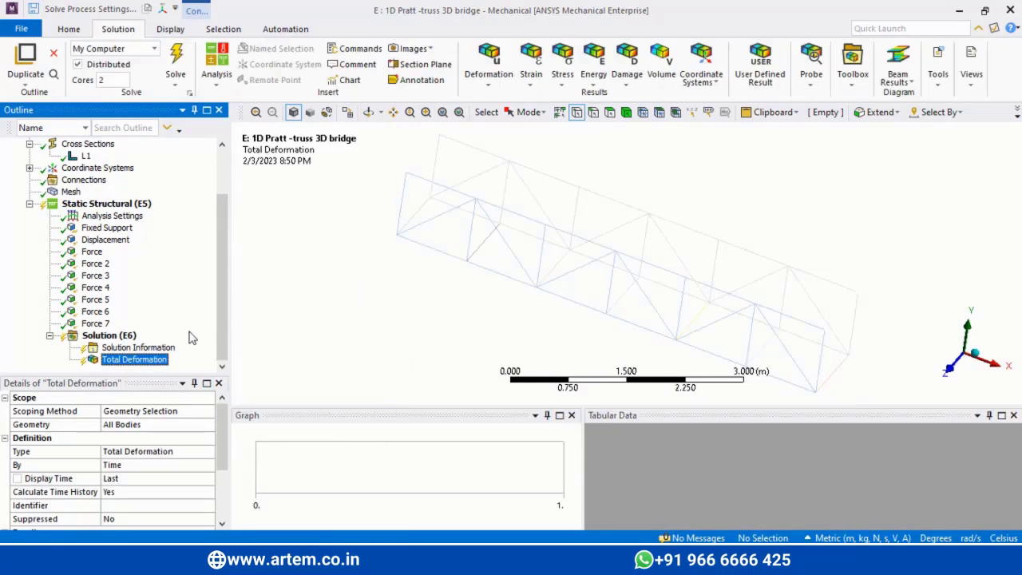
Add a Directional Deformation result to the solution and orient it along the Y axis
{"action": "left_click", "coordinate": [126, 337]}
{"action": "mouse_move", "coordinate": [239, 346]}
{"action": "mouse_move", "coordinate": [359, 344]}
{"action": "left_click", "coordinate": [451, 363]}
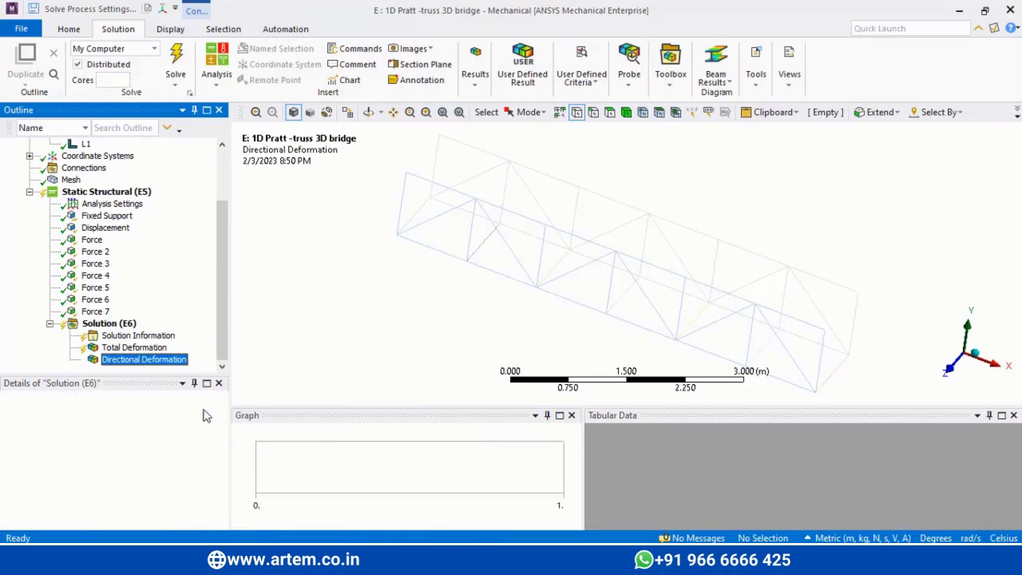
{"action": "left_click", "coordinate": [141, 463]}
{"action": "left_click", "coordinate": [209, 465]}
{"action": "left_click", "coordinate": [130, 485]}
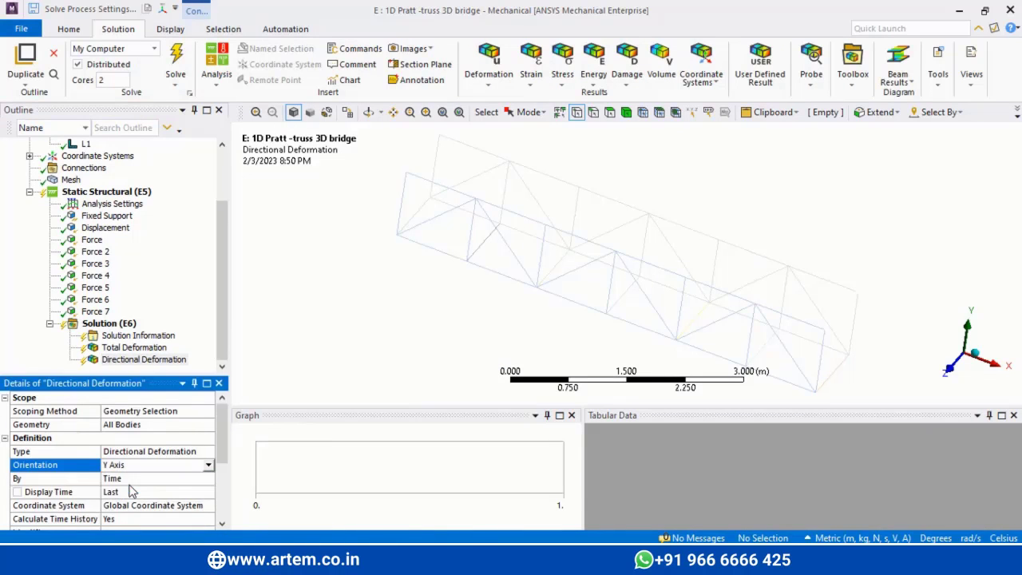
Add two Force Reaction probes to the solution
{"action": "right_click", "coordinate": [110, 326]}
{"action": "mouse_move", "coordinate": [183, 335]}
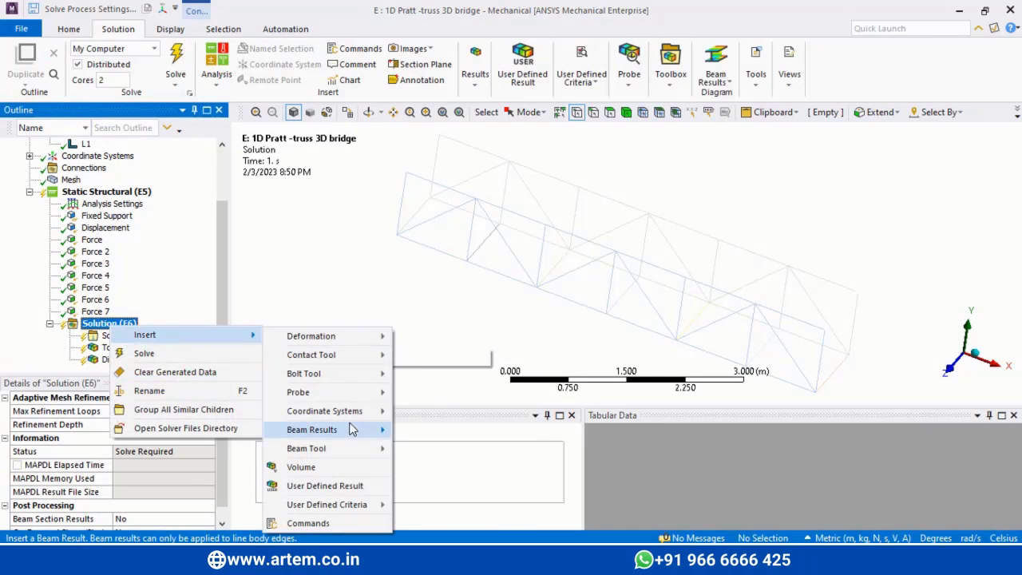
{"action": "mouse_move", "coordinate": [336, 392]}
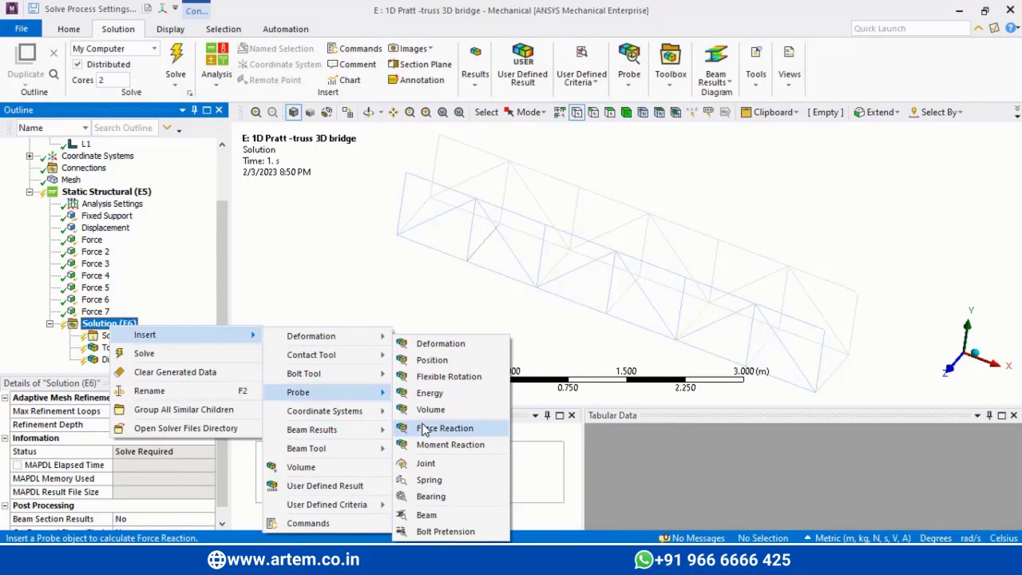
{"action": "left_click", "coordinate": [444, 428]}
{"action": "right_click", "coordinate": [109, 311]}
{"action": "mouse_move", "coordinate": [146, 324]}
{"action": "mouse_move", "coordinate": [372, 445]}
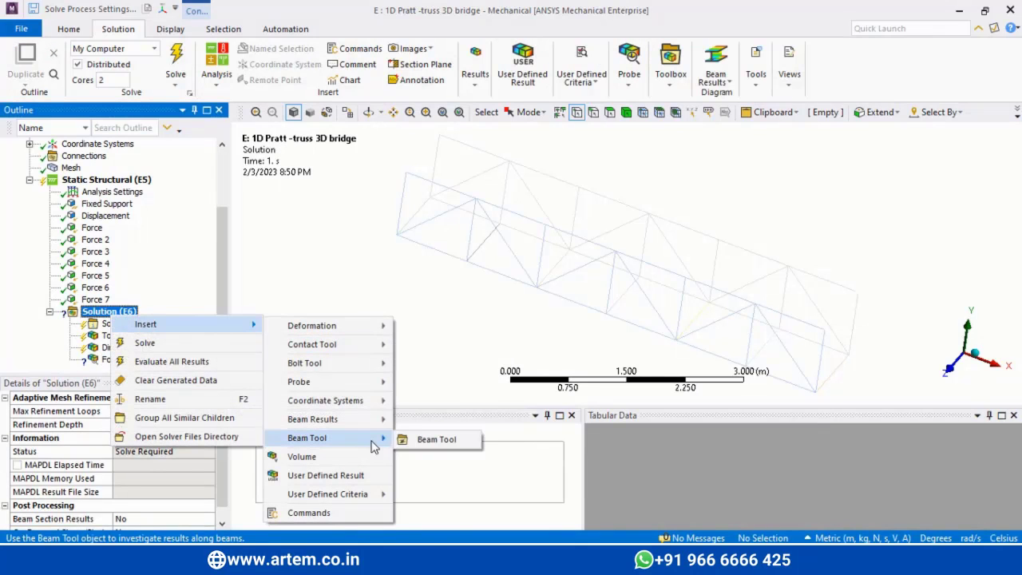
{"action": "mouse_move", "coordinate": [336, 382]}
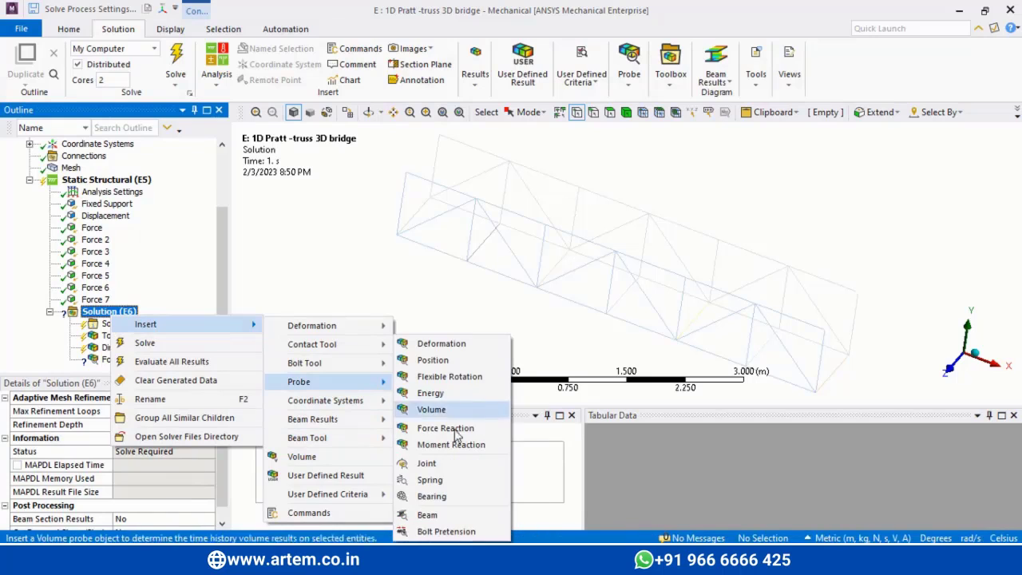
{"action": "left_click", "coordinate": [445, 428]}
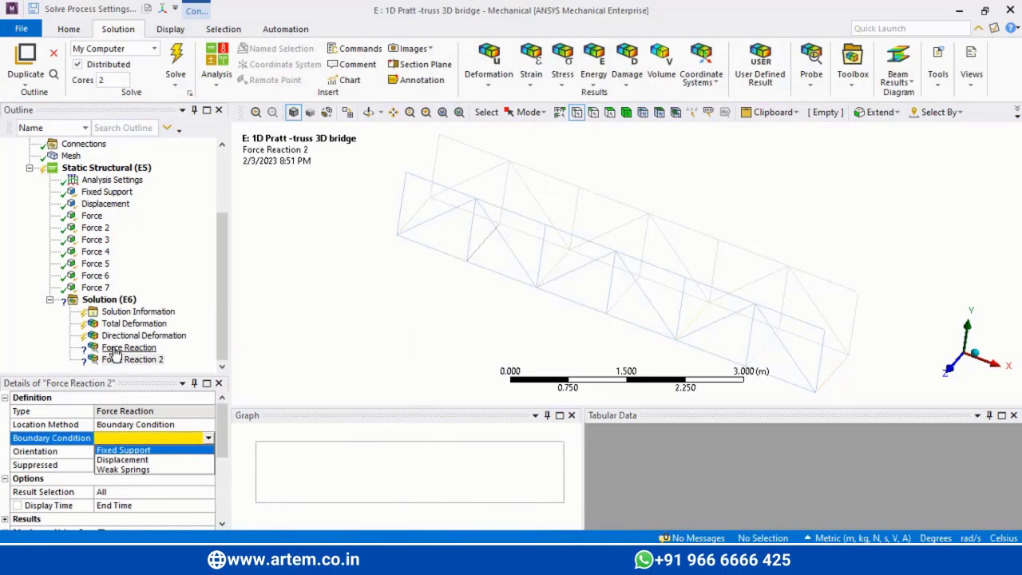
Assign the Fixed Support boundary condition to the first force reaction probe and Displacement to the second
{"action": "left_click", "coordinate": [128, 348]}
{"action": "left_click", "coordinate": [150, 438]}
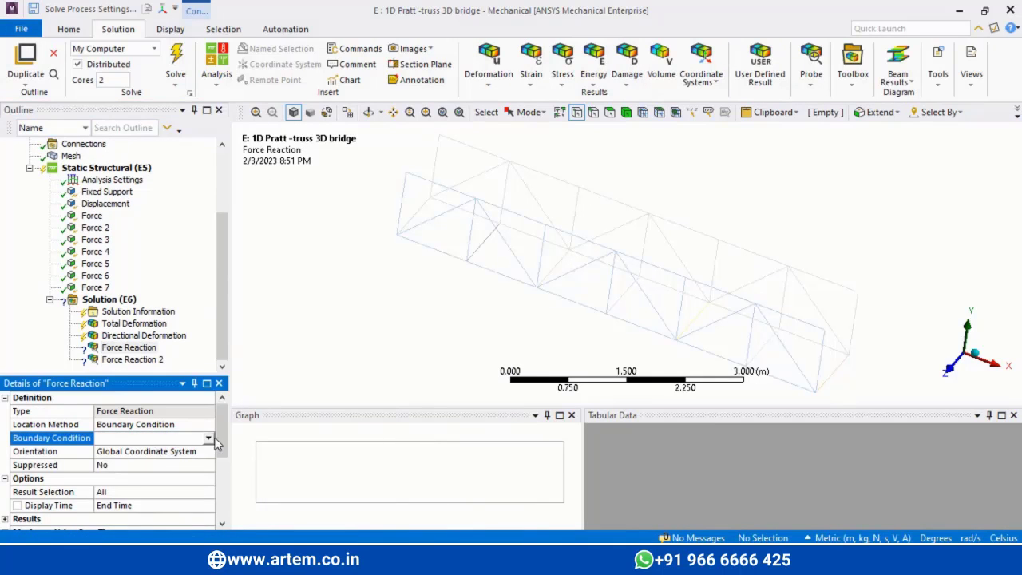
{"action": "left_click", "coordinate": [207, 438]}
{"action": "left_click", "coordinate": [124, 450]}
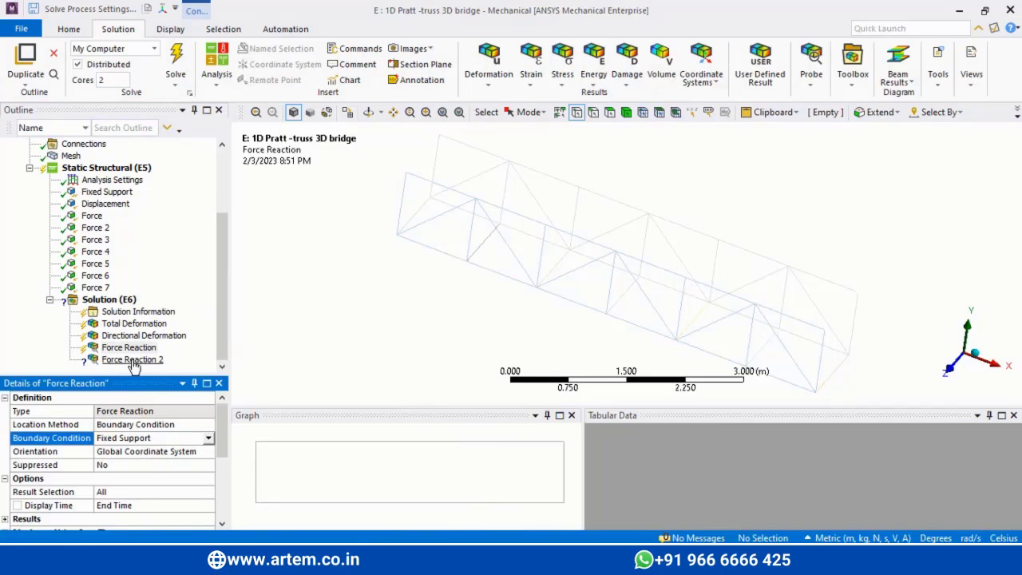
{"action": "left_click", "coordinate": [132, 360]}
{"action": "left_click", "coordinate": [209, 439]}
{"action": "left_click", "coordinate": [208, 439]}
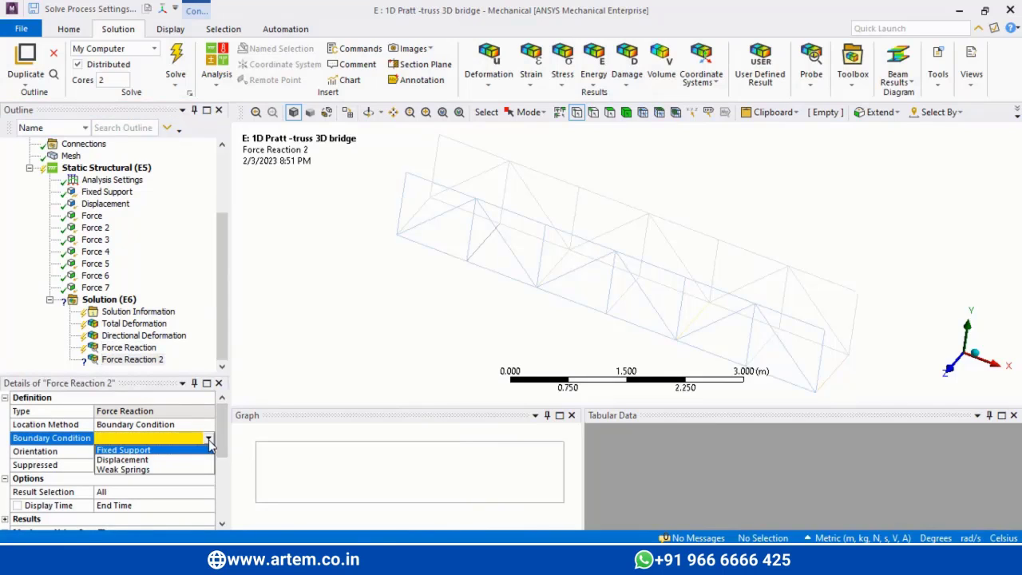
{"action": "left_click", "coordinate": [152, 460]}
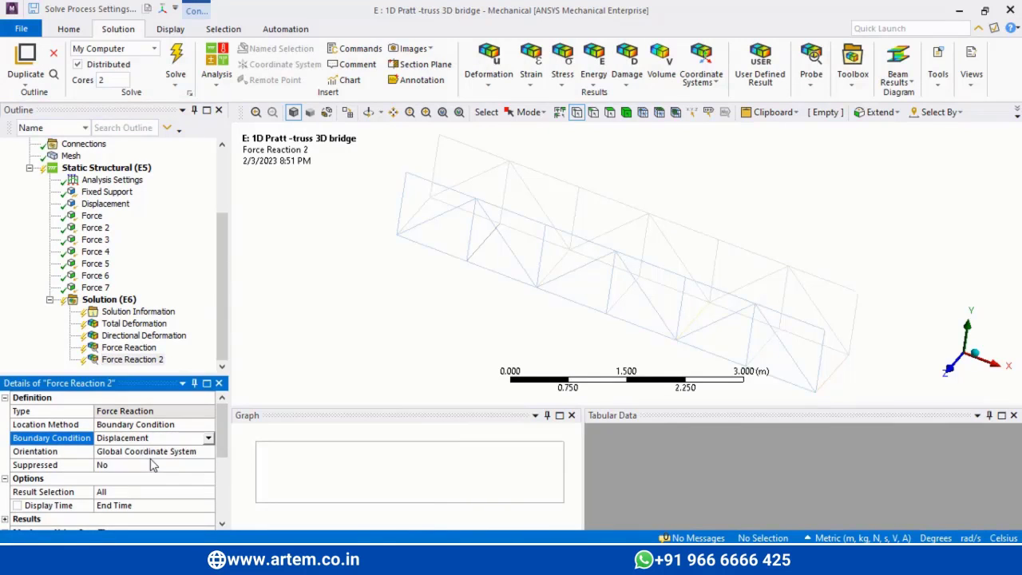
Solve the static structural analysis and display the total deformation of the bridge
{"action": "right_click", "coordinate": [90, 169]}
{"action": "key", "text": "Escape"}
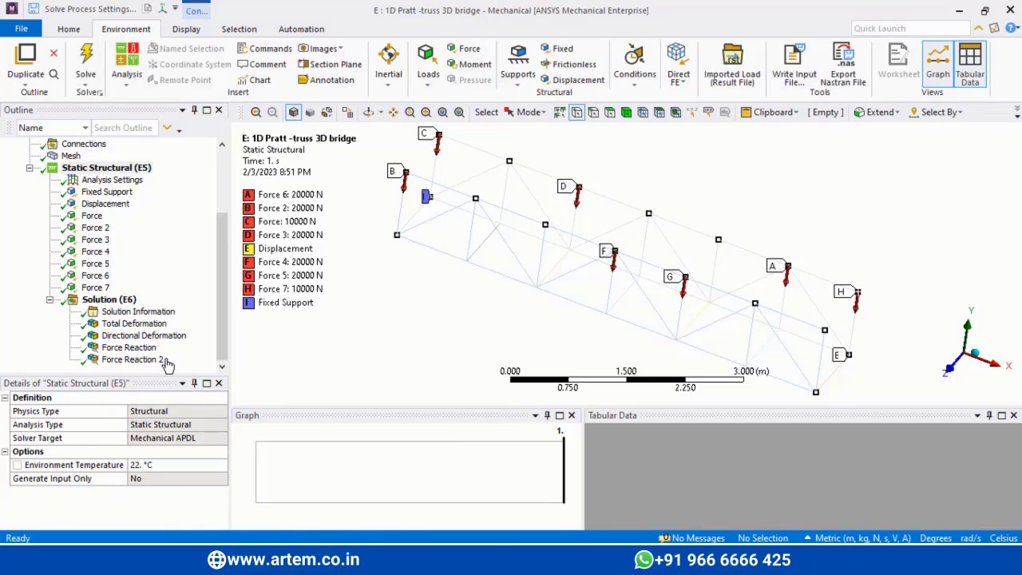
{"action": "left_click", "coordinate": [132, 323]}
{"action": "mouse_move", "coordinate": [688, 323]}
{"action": "left_mouse_down"}
{"action": "mouse_move", "coordinate": [726, 287]}
{"action": "mouse_move", "coordinate": [786, 296]}
{"action": "mouse_move", "coordinate": [771, 274]}
{"action": "mouse_move", "coordinate": [758, 317]}
{"action": "left_mouse_up"}
Examine the Y-axis directional deformation and the force reactions at the fixed support and the displacement support
{"action": "left_click", "coordinate": [144, 335]}
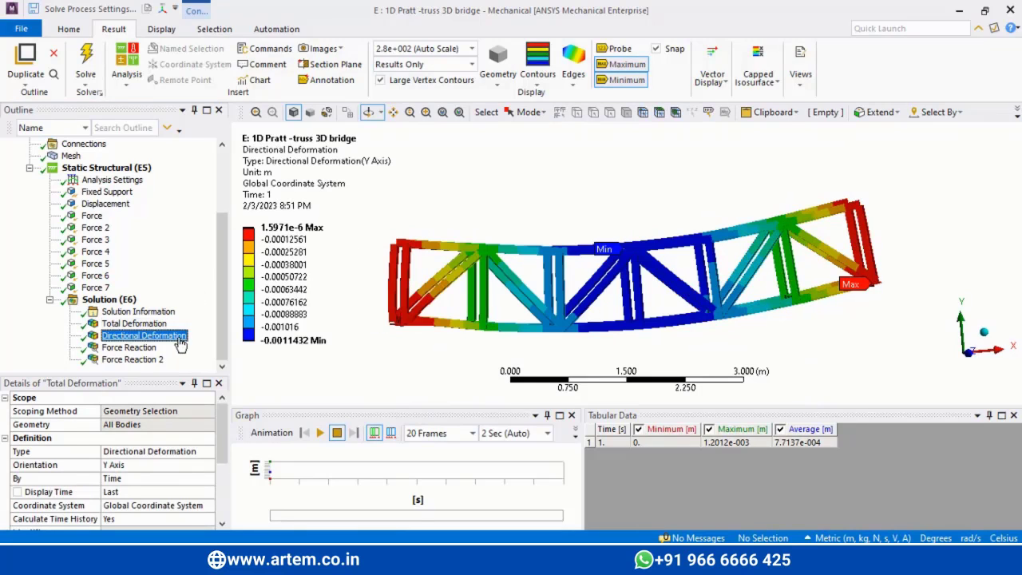
{"action": "left_click", "coordinate": [129, 348]}
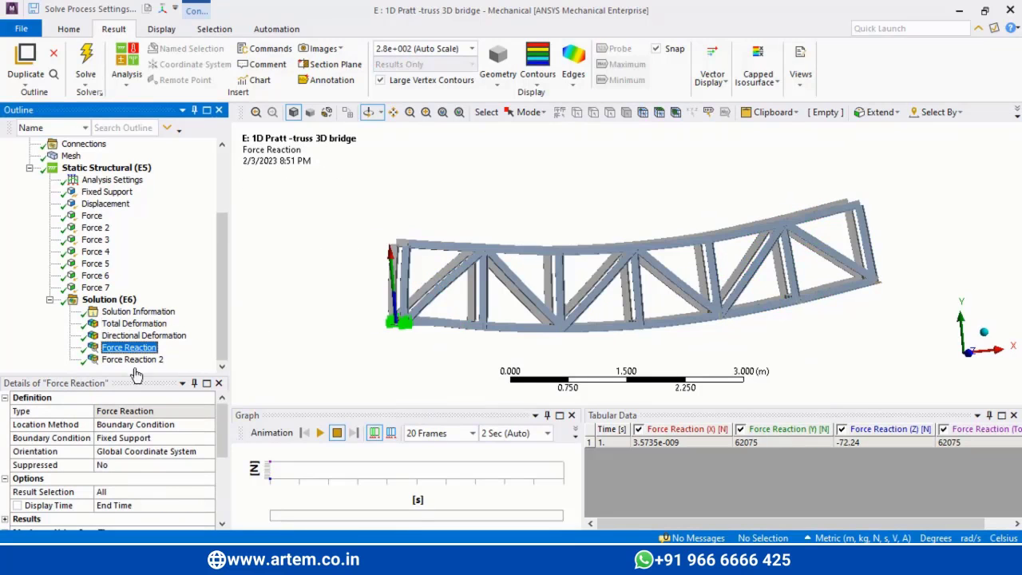
{"action": "left_click_drag", "start_coordinate": [222, 454], "coordinate": [224, 508]}
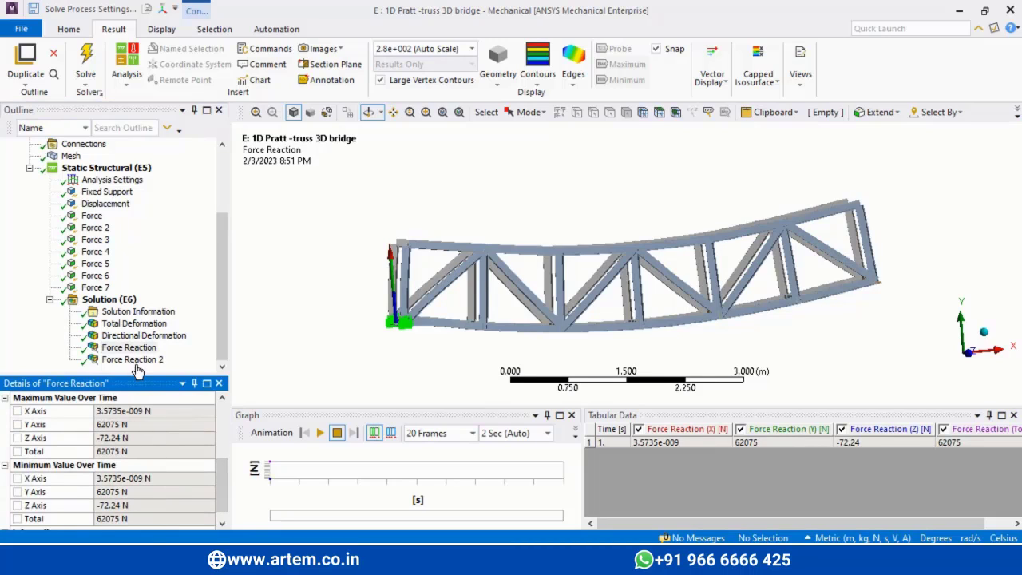
{"action": "left_click", "coordinate": [134, 360]}
{"action": "left_click", "coordinate": [223, 477]}
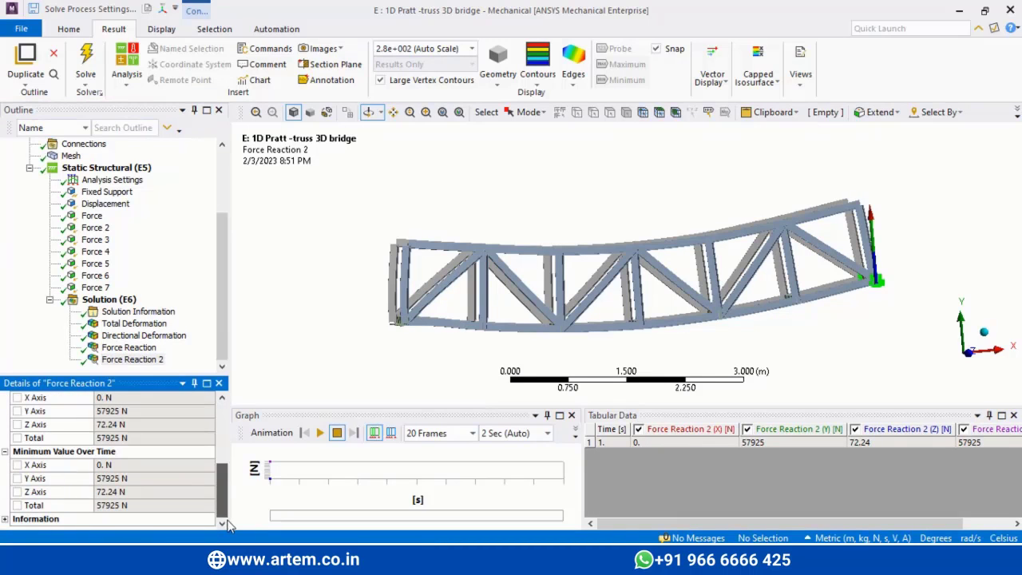
{"action": "left_click_drag", "start_coordinate": [732, 316], "coordinate": [671, 316]}
Play the total deformation animation of the bridge and stop it
{"action": "left_click", "coordinate": [120, 302]}
{"action": "left_click", "coordinate": [133, 323]}
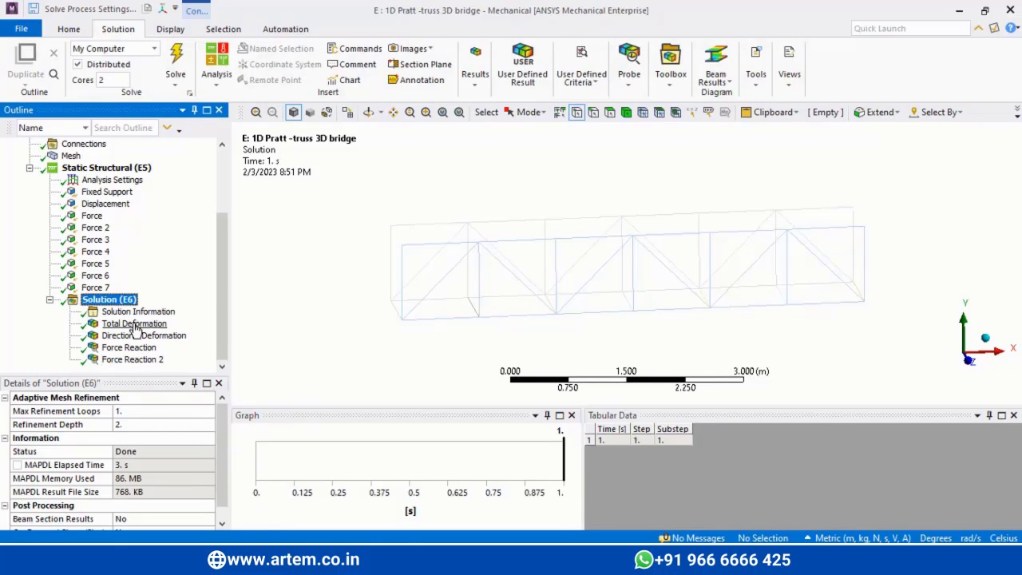
{"action": "left_click", "coordinate": [320, 433]}
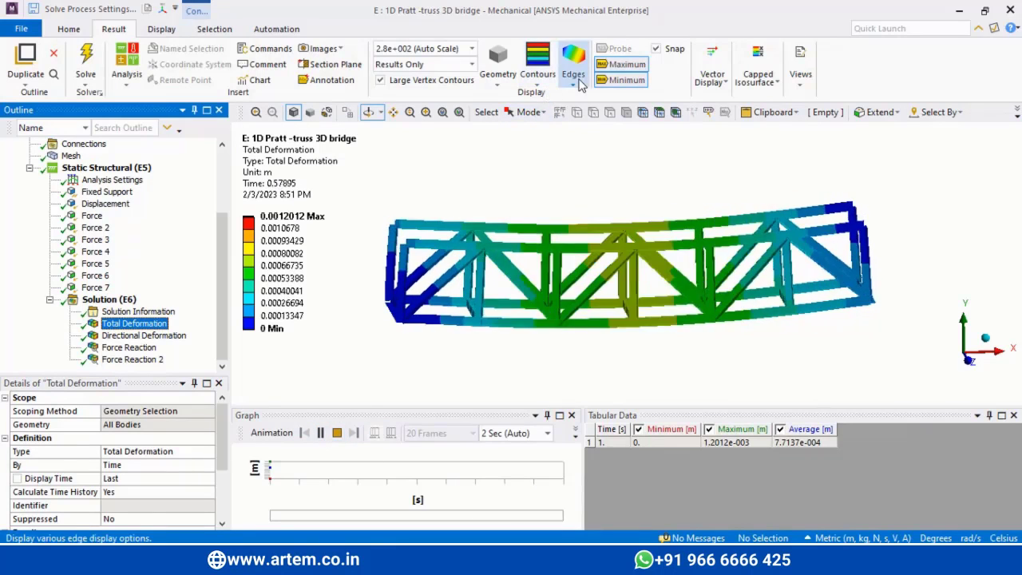
{"action": "left_click", "coordinate": [337, 433]}
Preview the total deformation plot with the undeformed wireframe and with the element edges
{"action": "left_click", "coordinate": [573, 74]}
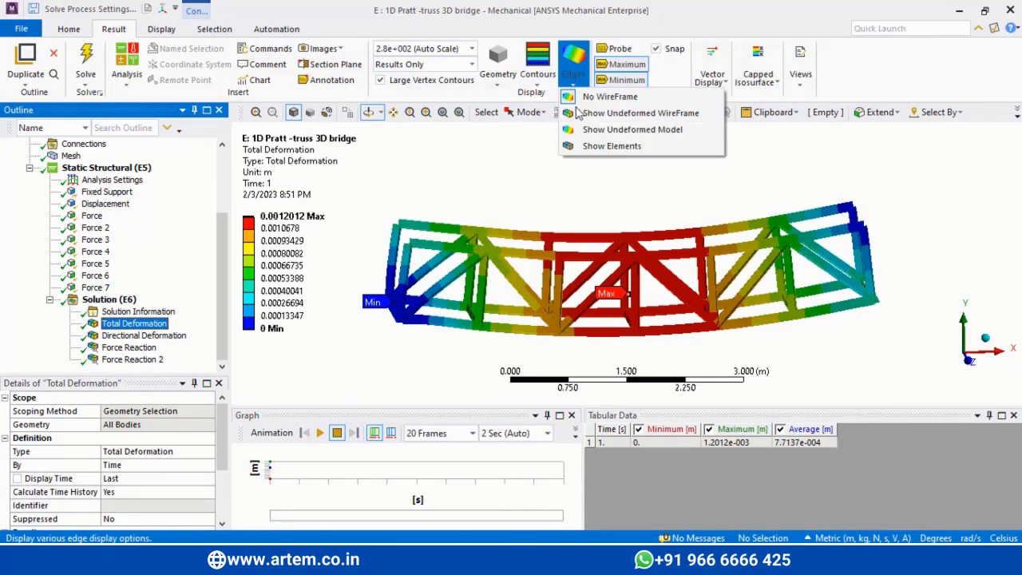
{"action": "left_click", "coordinate": [592, 116]}
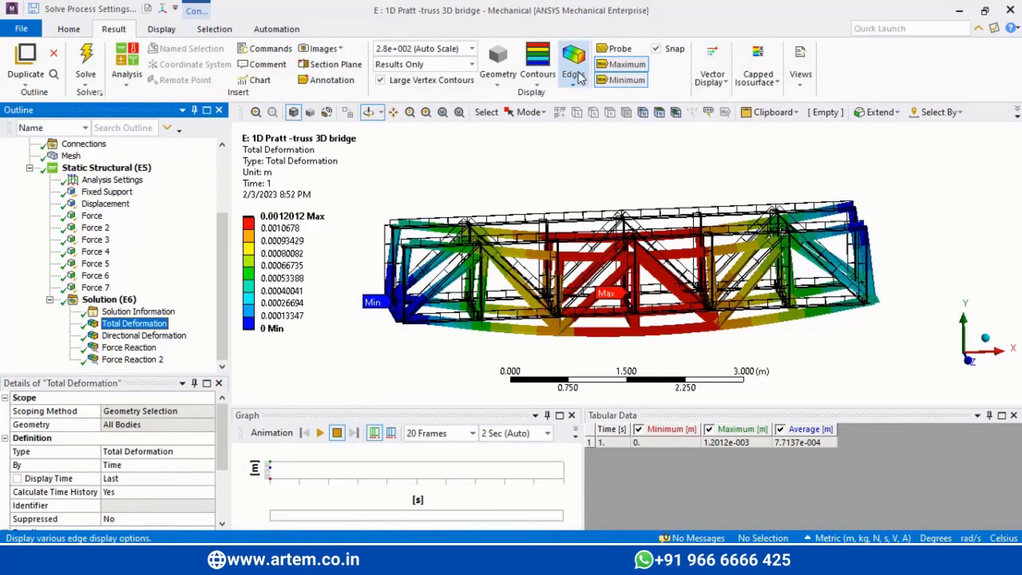
{"action": "left_click", "coordinate": [573, 73]}
{"action": "left_click", "coordinate": [592, 148]}
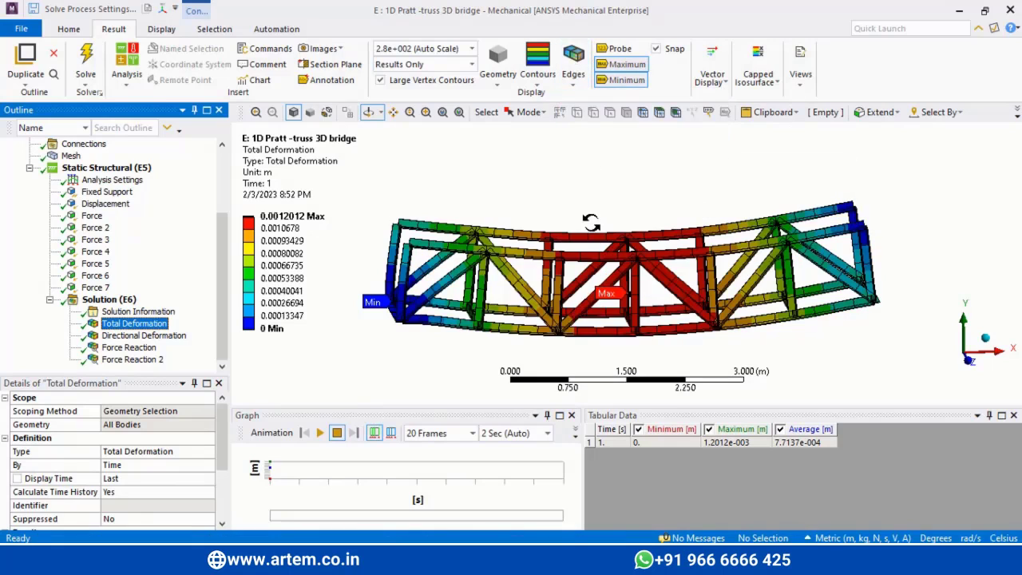
{"action": "left_click", "coordinate": [573, 84]}
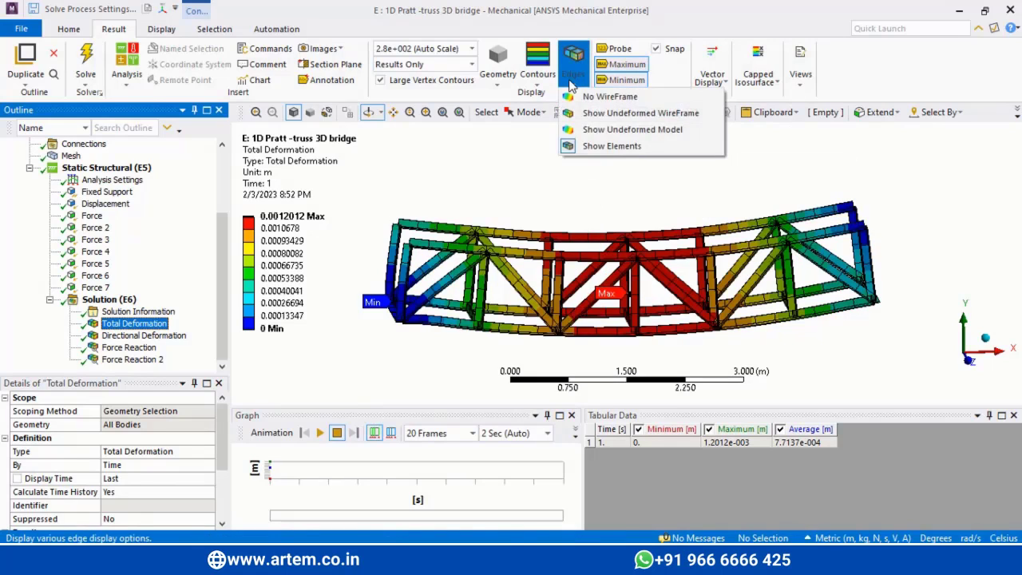
{"action": "left_click", "coordinate": [592, 148]}
Overlay the undeformed wireframe on the total deformation plot, and return to the meshed model
{"action": "left_click", "coordinate": [573, 72]}
{"action": "left_click", "coordinate": [587, 116]}
{"action": "mouse_move", "coordinate": [693, 292]}
{"action": "left_mouse_down"}
{"action": "mouse_move", "coordinate": [682, 275]}
{"action": "mouse_move", "coordinate": [708, 300]}
{"action": "left_mouse_up"}
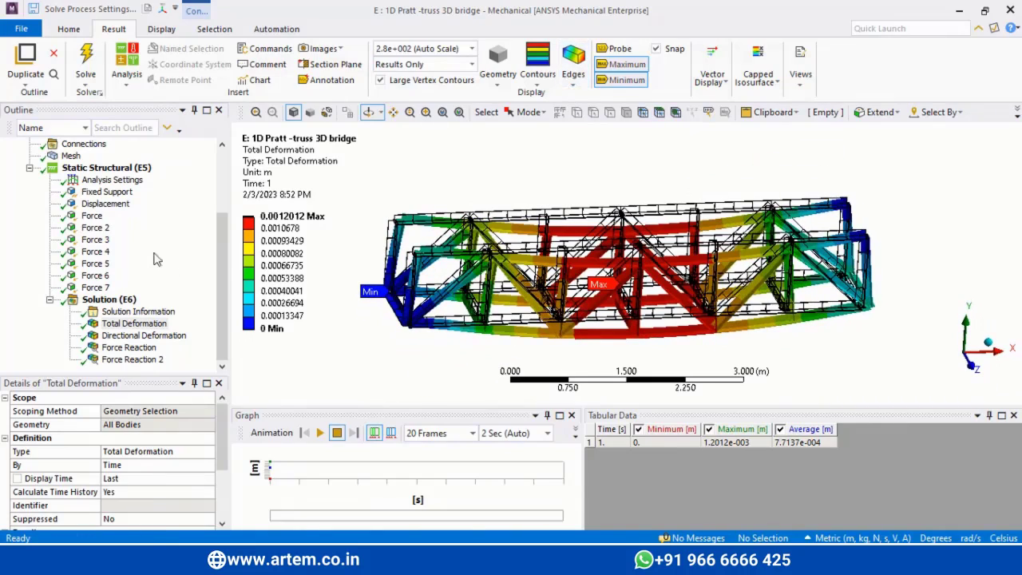
{"action": "left_click", "coordinate": [70, 156]}
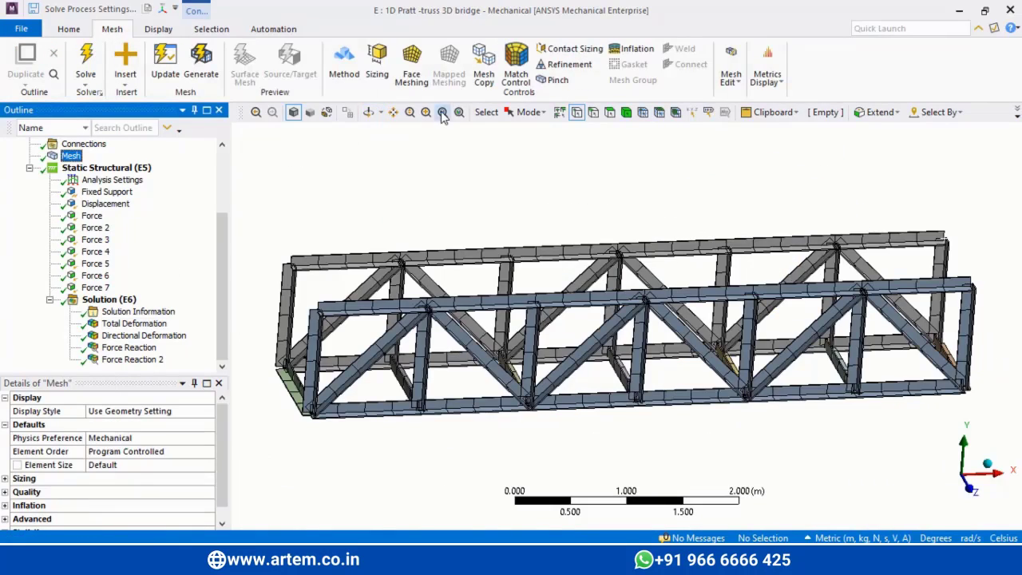
Inspect a lower-chord joint up close in the meshed model and the total deformation plot, including the maximum deformation region
{"action": "left_click", "coordinate": [368, 113]}
{"action": "left_click_drag", "start_coordinate": [534, 482], "coordinate": [570, 494]}
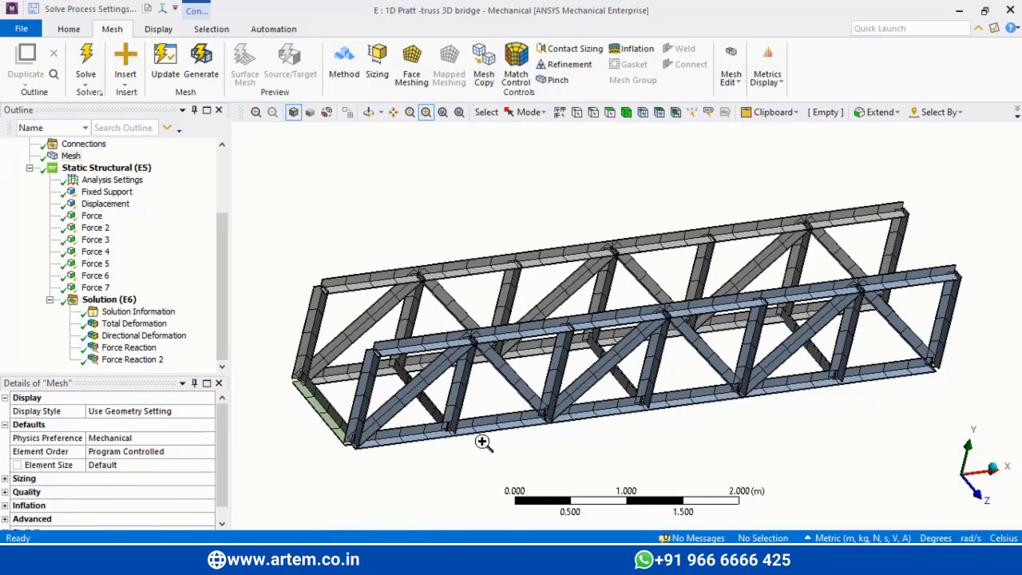
{"action": "left_click_drag", "start_coordinate": [481, 442], "coordinate": [488, 445]}
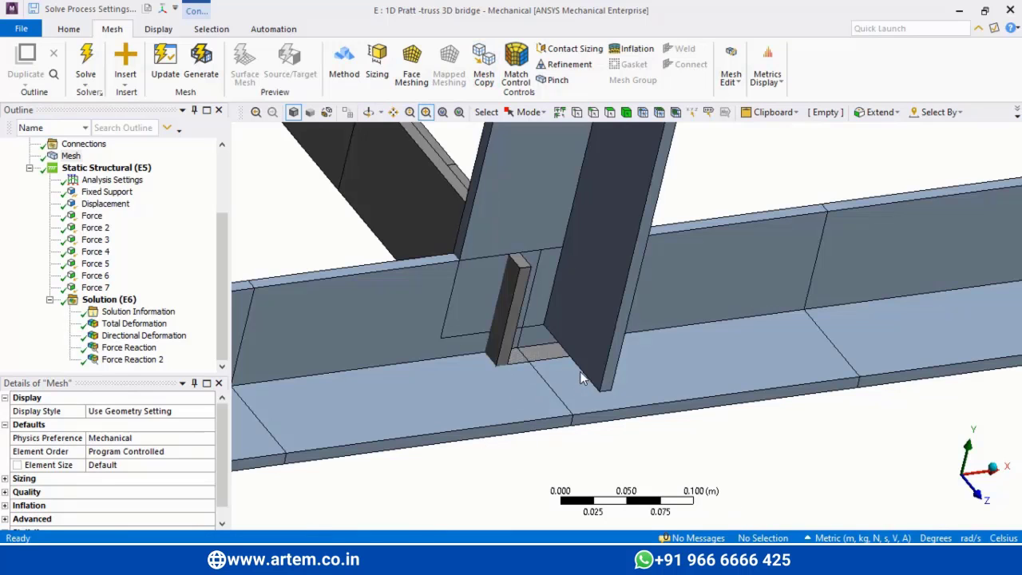
{"action": "left_click", "coordinate": [133, 323]}
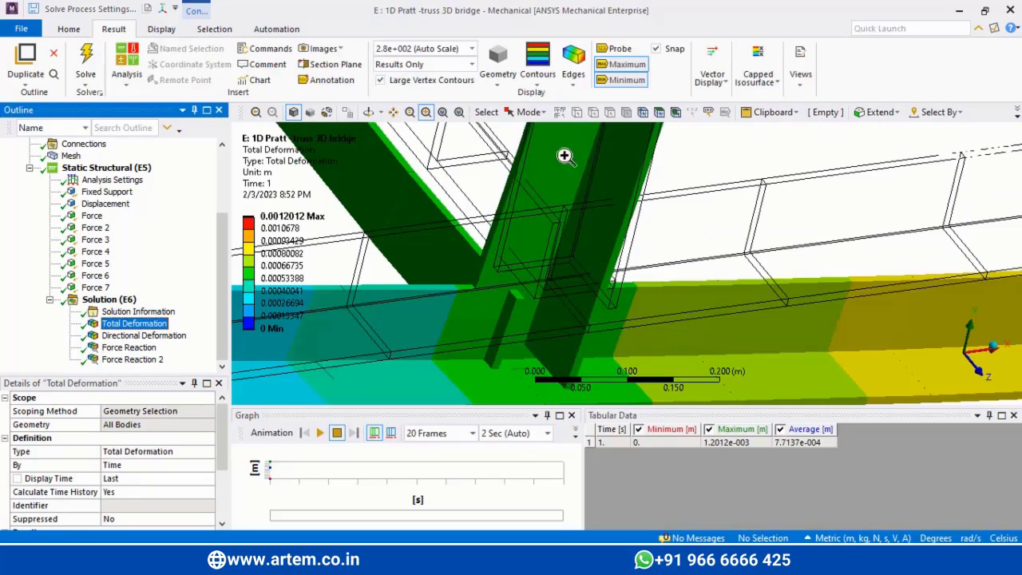
{"action": "left_click", "coordinate": [459, 113]}
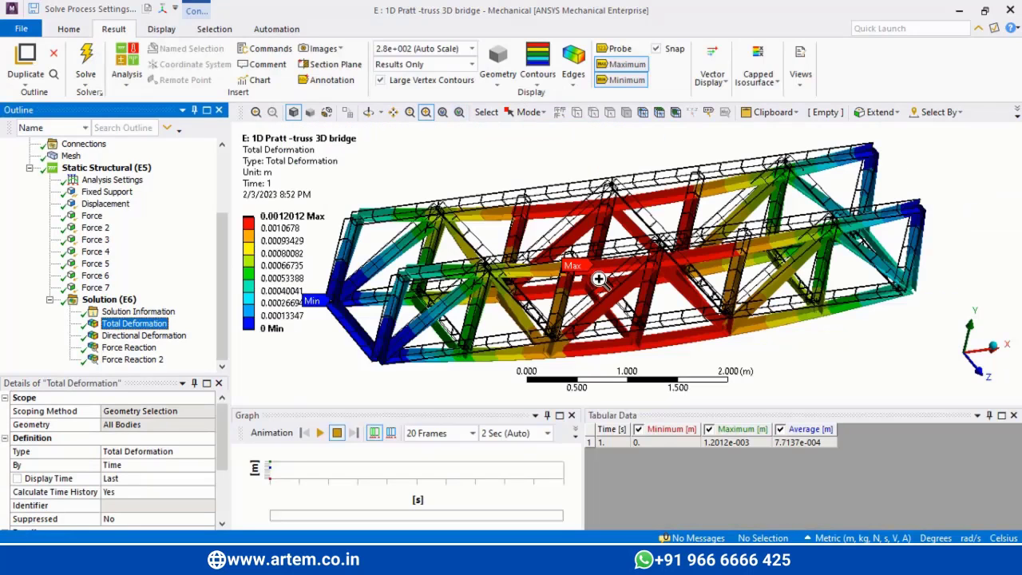
{"action": "left_click_drag", "start_coordinate": [599, 279], "coordinate": [573, 250]}
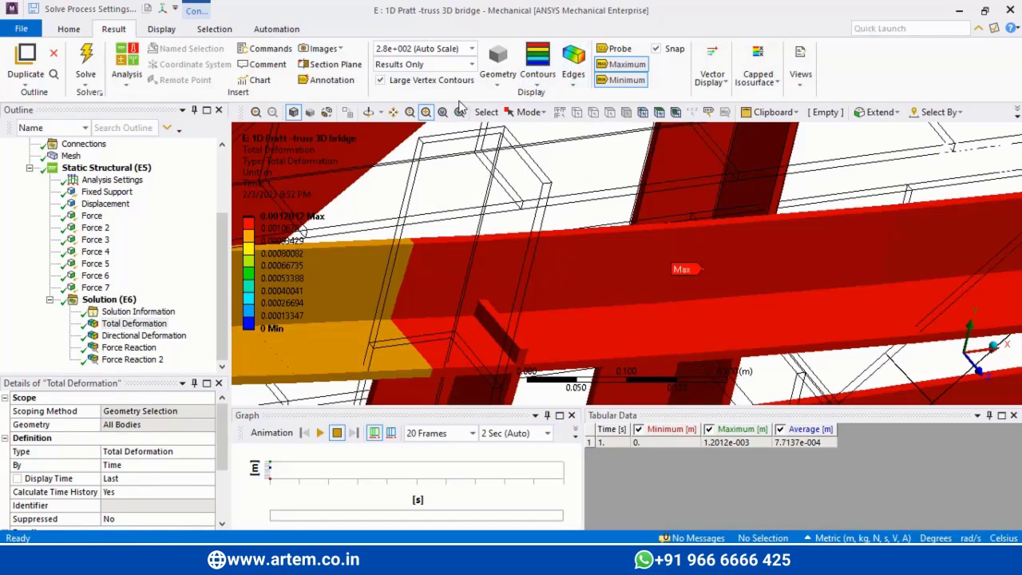
{"action": "left_click", "coordinate": [459, 112]}
Remove the undeformed wireframe from the total deformation plot and view the deformed bridge from a lower angle
{"action": "left_click", "coordinate": [573, 73]}
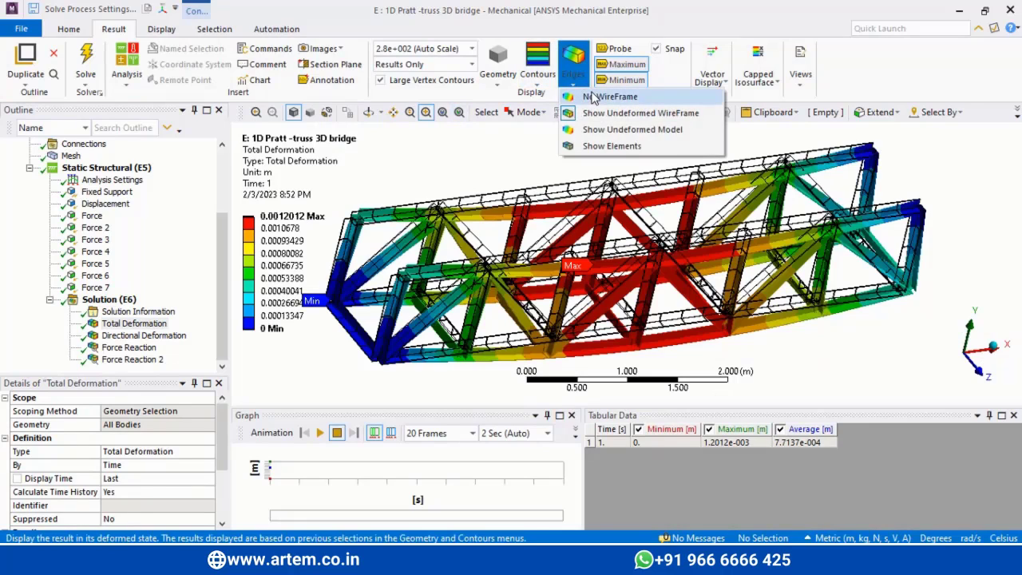
{"action": "left_click", "coordinate": [593, 97]}
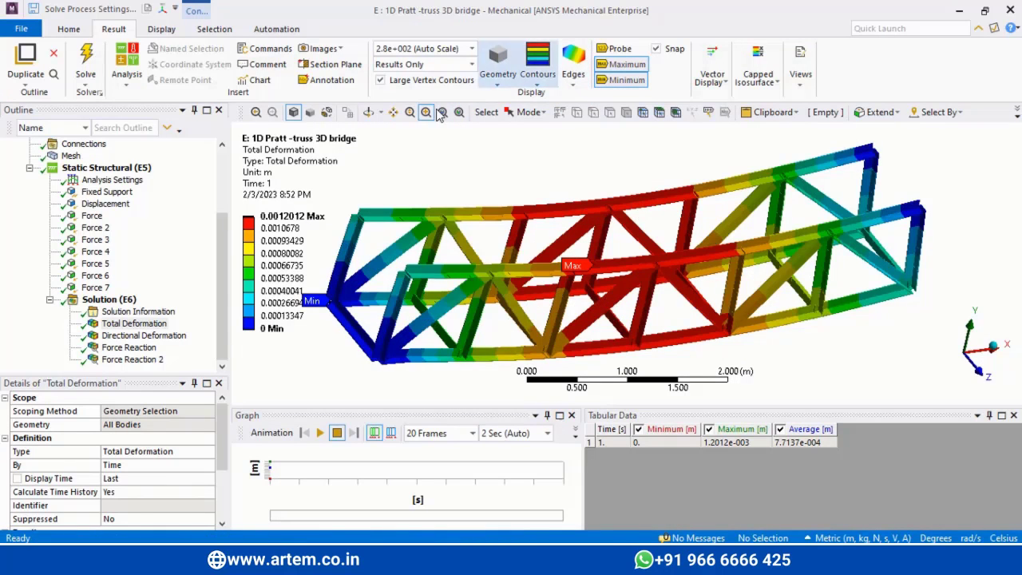
{"action": "left_click", "coordinate": [394, 112]}
{"action": "left_click_drag", "start_coordinate": [612, 370], "coordinate": [631, 347]}
{"action": "left_click_drag", "start_coordinate": [541, 332], "coordinate": [554, 316]}
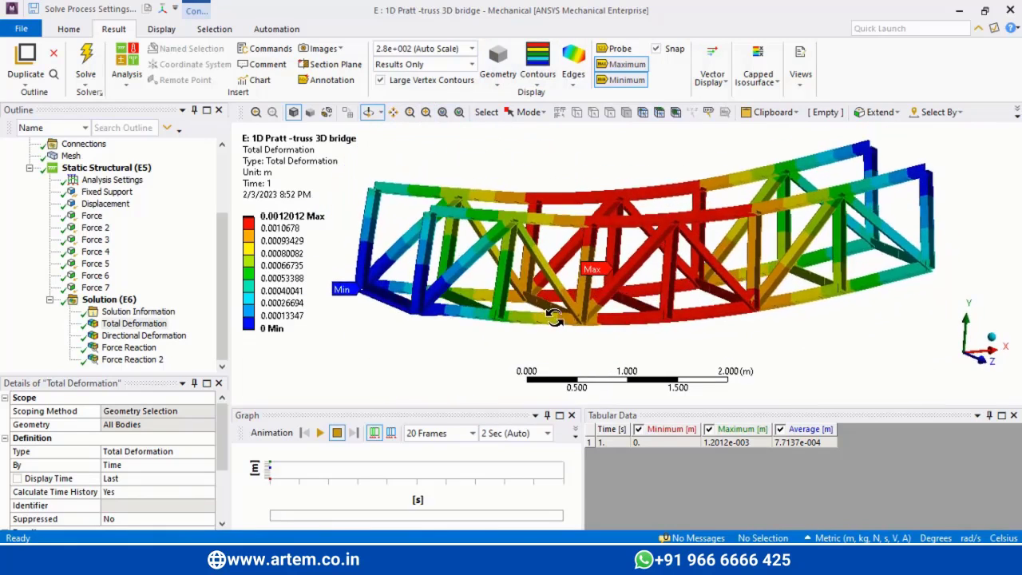